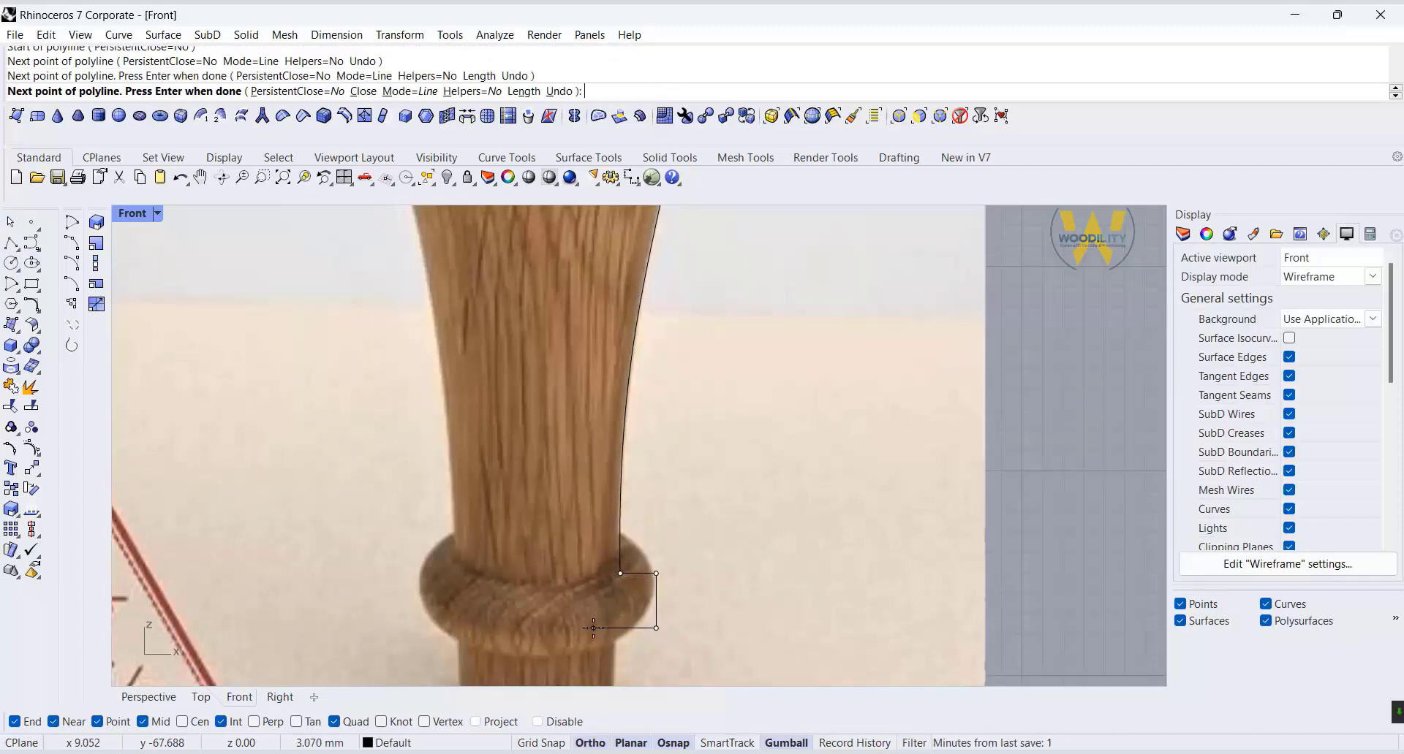
- Finish the lower profile polyline from the underside of the ring straight down to the foot's bottom edge
left_click(594, 628)
scroll(596, 636, "down", 3)
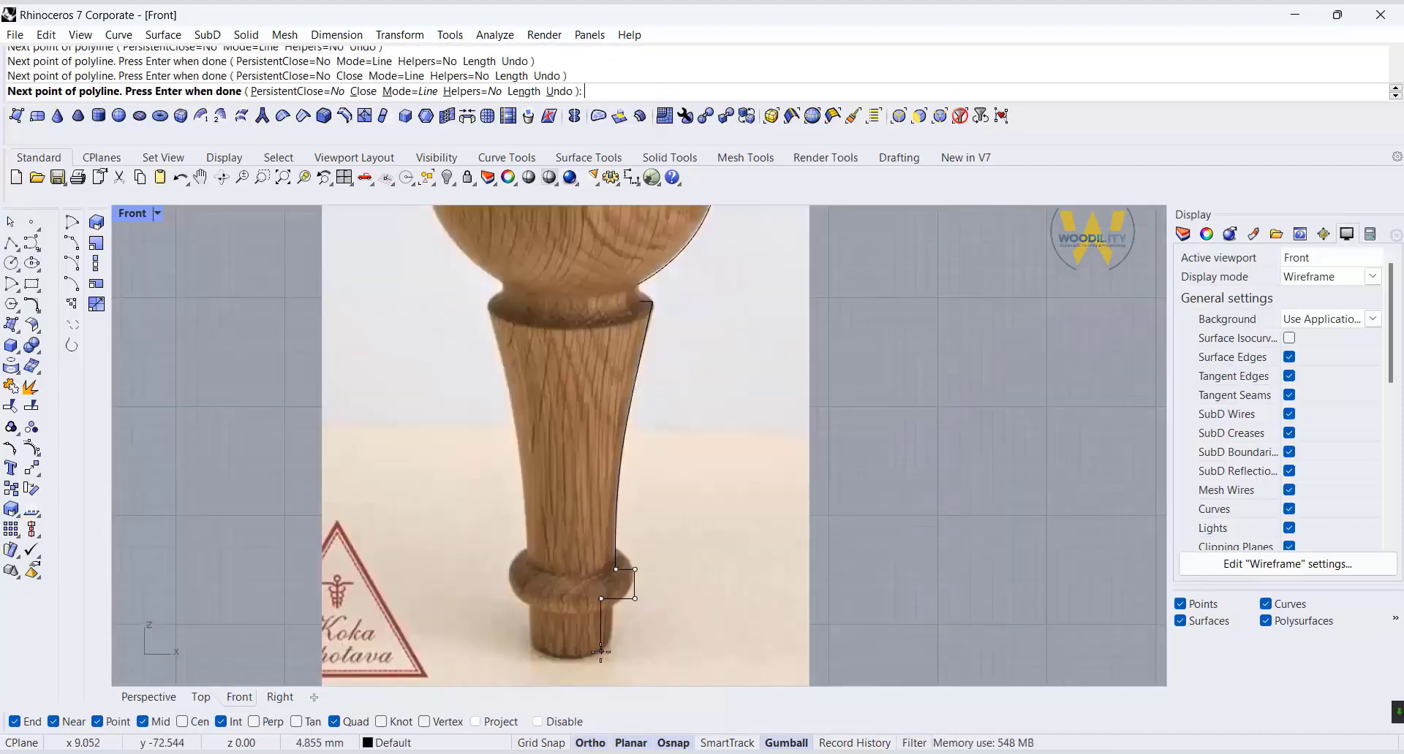
key("Return")
- Lock the reference picture of the wooden leg
scroll(601, 629, "up", 3)
left_click(599, 628)
left_click(645, 678)
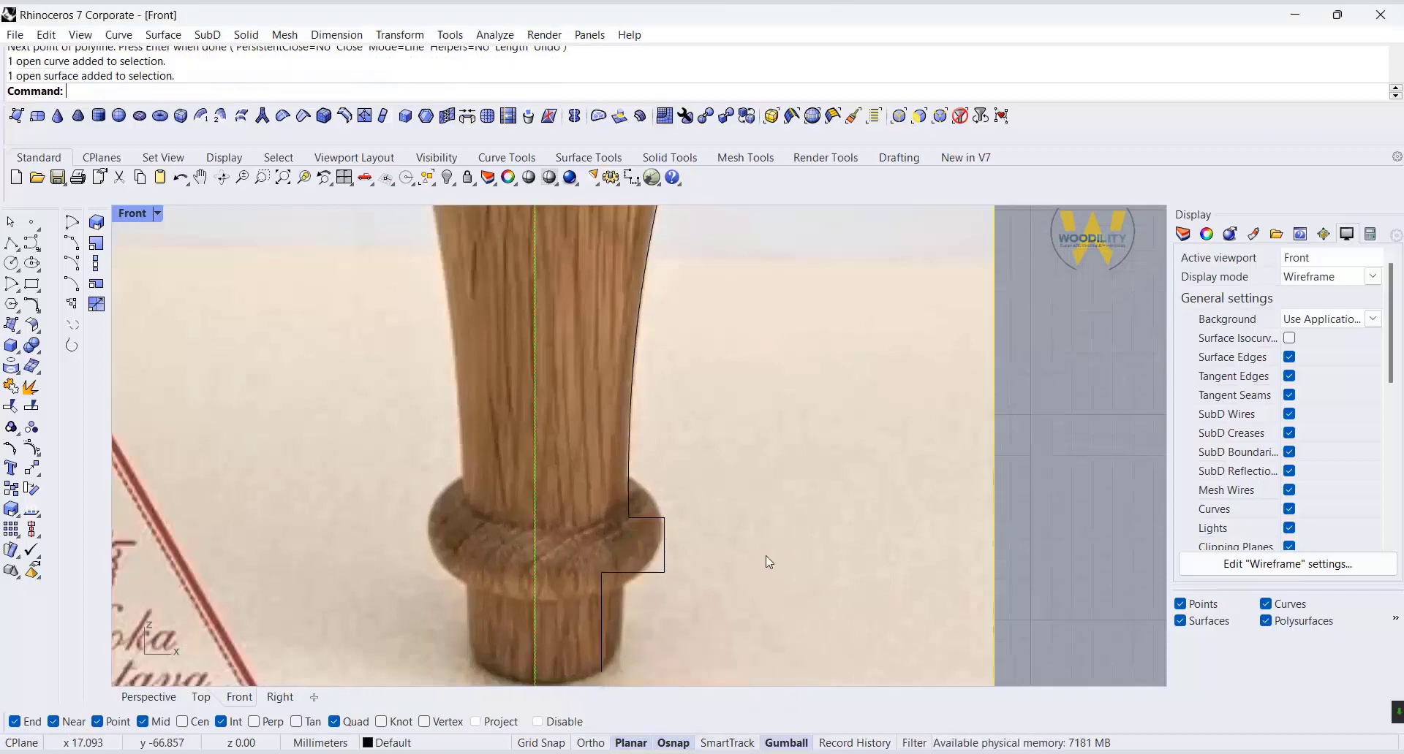
left_click(467, 177)
- Move the two points of the vertical foot line outward to match the foot's edge in the picture
left_click(602, 585)
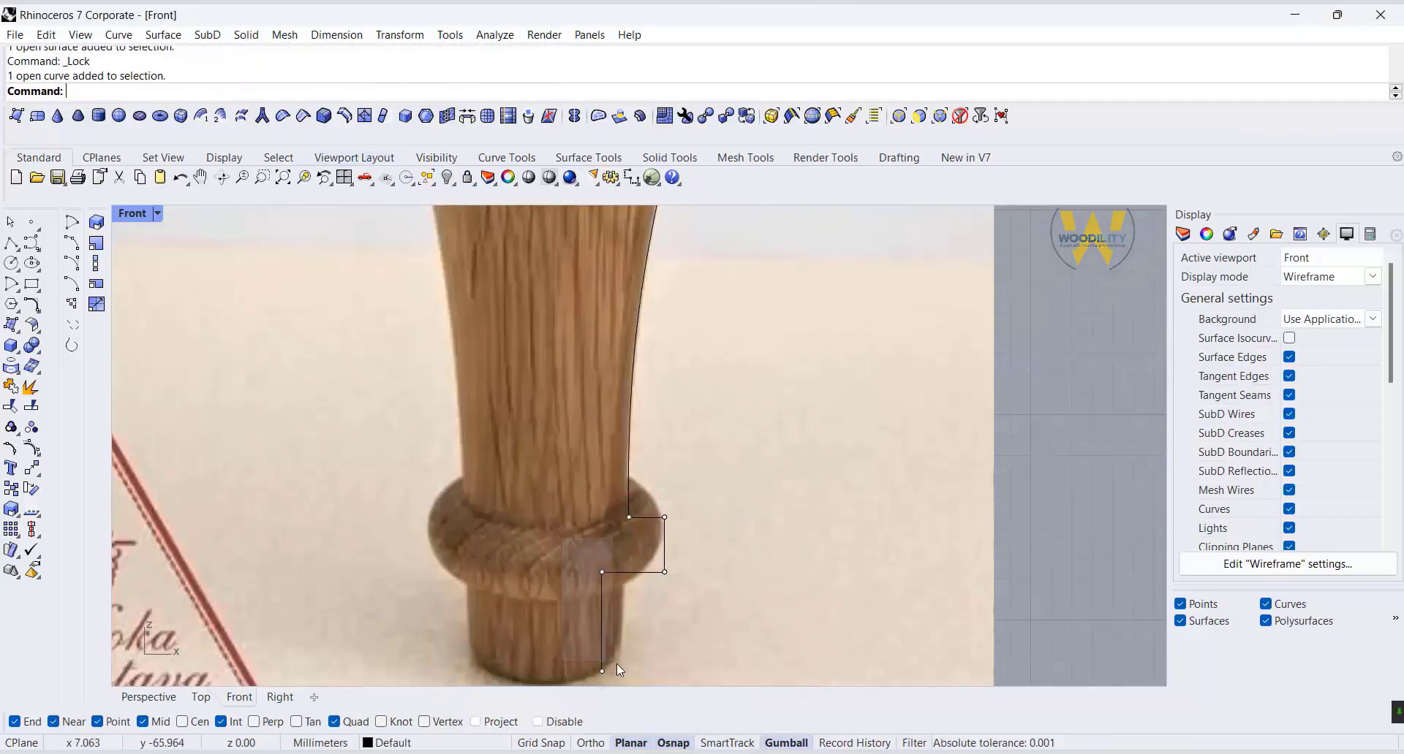
left_click_drag(616, 664, 620, 675)
left_click_drag(659, 620, 680, 622)
- Lower the sphere curve's control point just below the neck so the curve follows the ball's shoulder
scroll(679, 623, "down", 3)
scroll(611, 283, "up", 8)
left_click(700, 478)
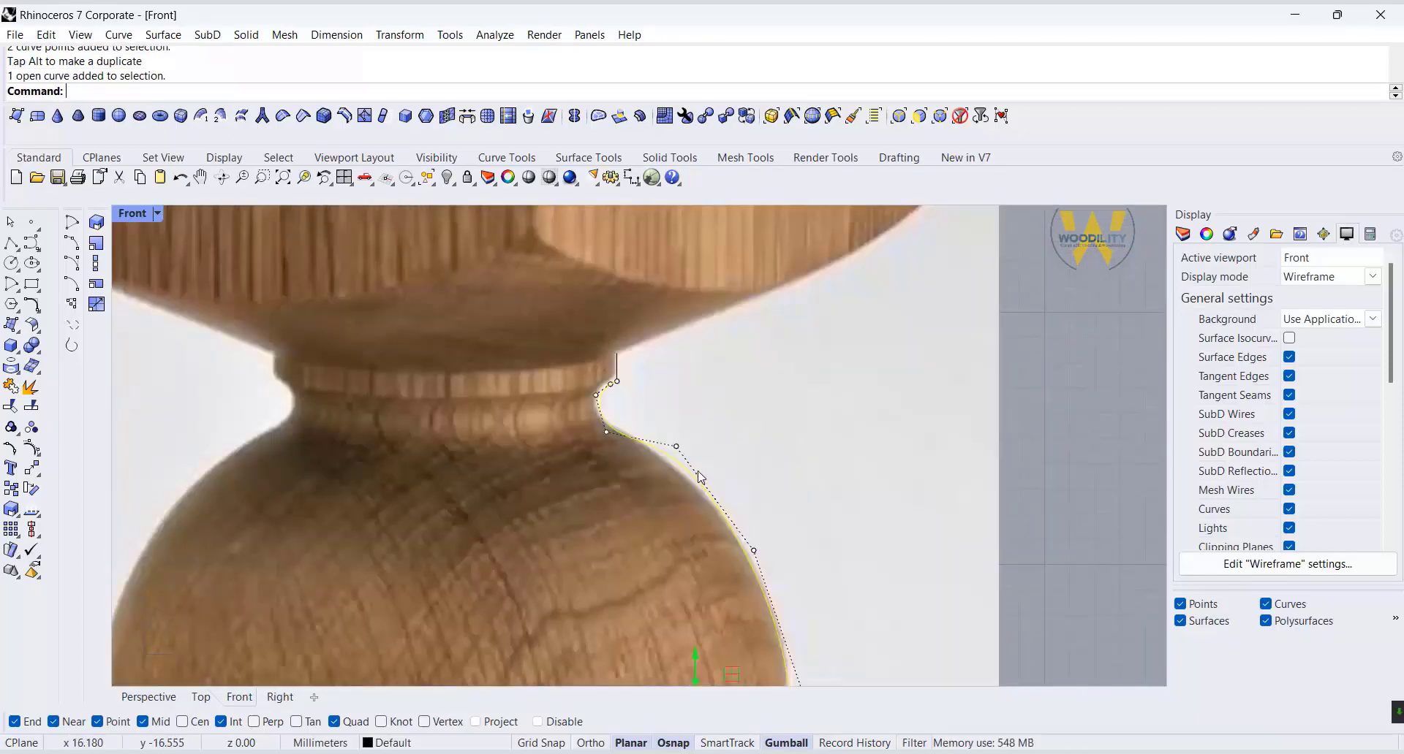
left_click_drag(663, 417, 691, 465)
left_click_drag(712, 410, 711, 421)
left_click(736, 370)
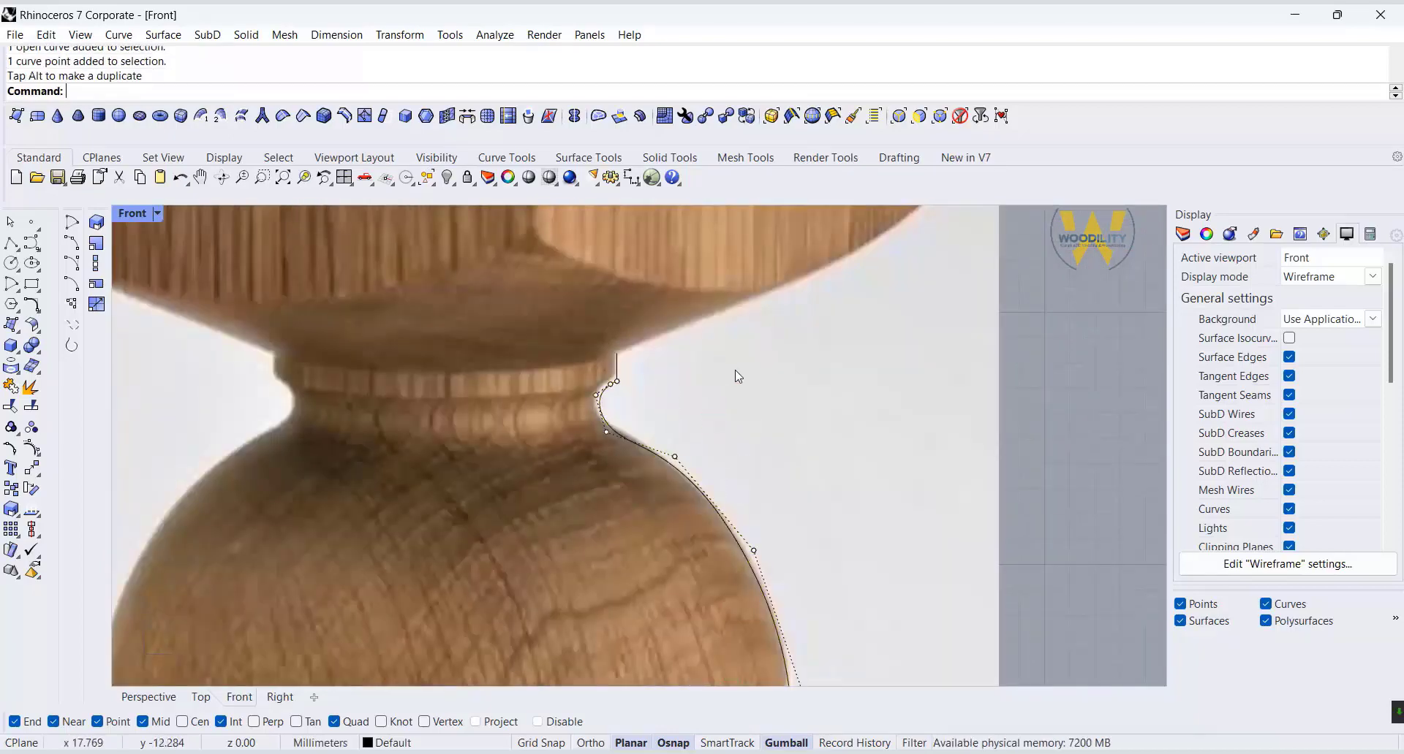
- Reshape the neck groove by shifting its inner control points inward and raising the upper one to follow the picture
scroll(626, 381, "up", 5)
left_click(598, 495)
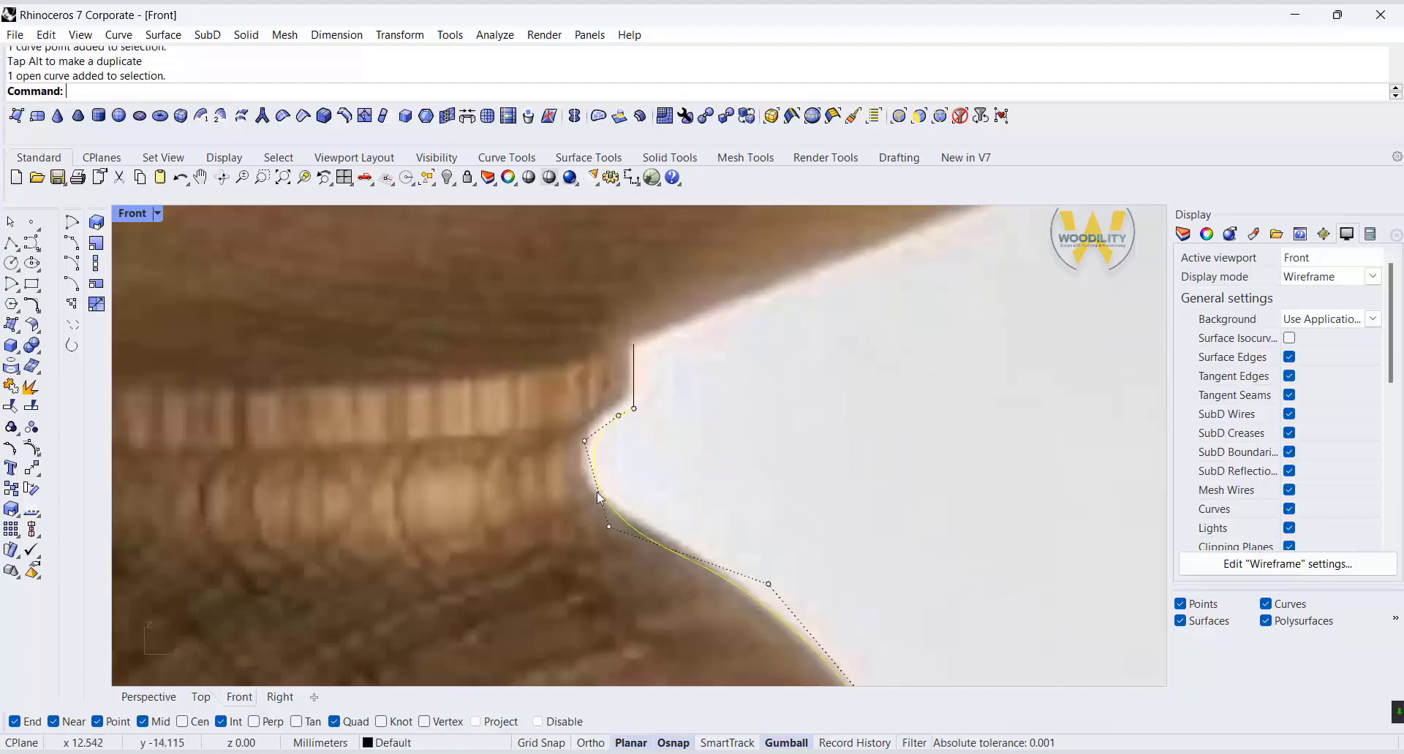
left_click_drag(583, 483, 629, 562)
left_click_drag(652, 488, 637, 483)
left_click(584, 440)
left_click_drag(585, 420, 585, 396)
key("Escape")
key("Escape")
- Try to fillet the corner between the vertical neck line and the groove curve with radius 10
left_click(28, 309)
scroll(698, 410, "up", 3)
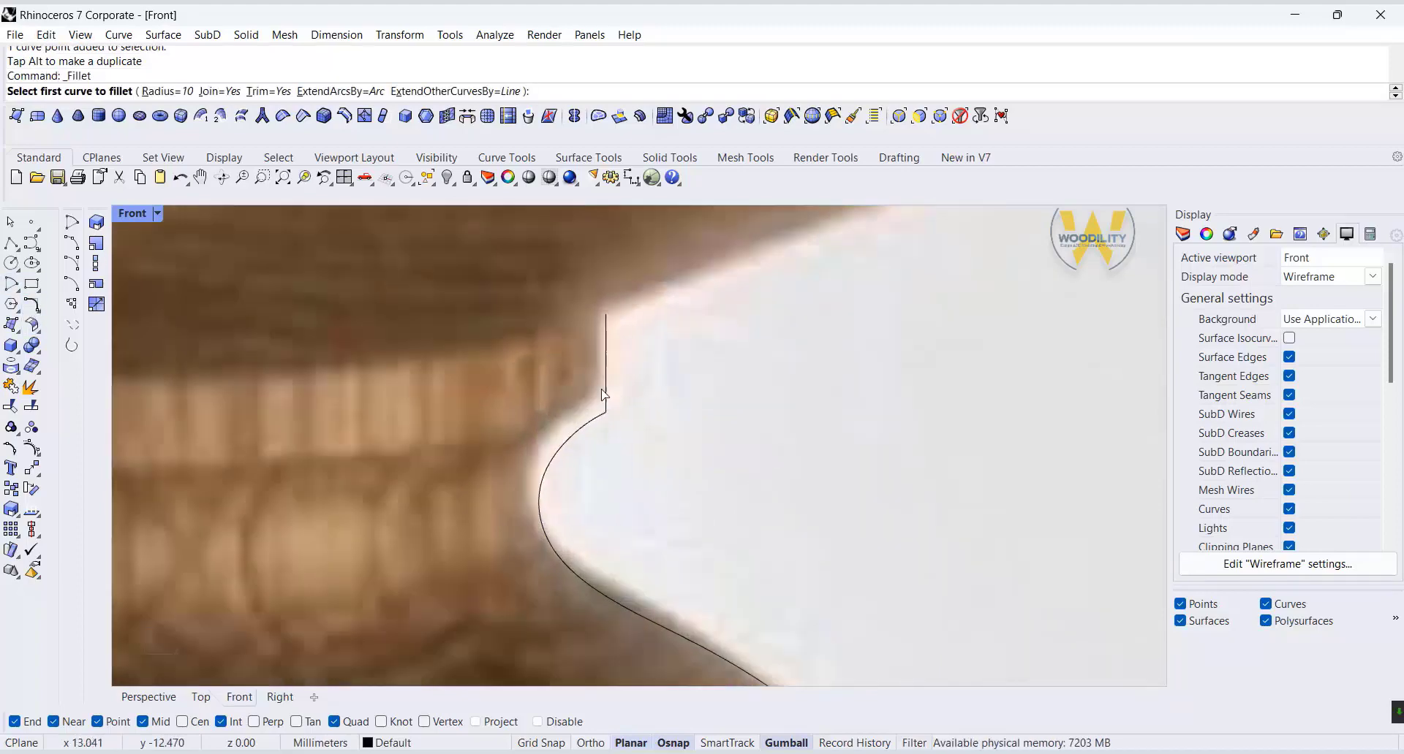
left_click(600, 415)
left_click(606, 408)
scroll(609, 406, "up", 6)
right_click(603, 410)
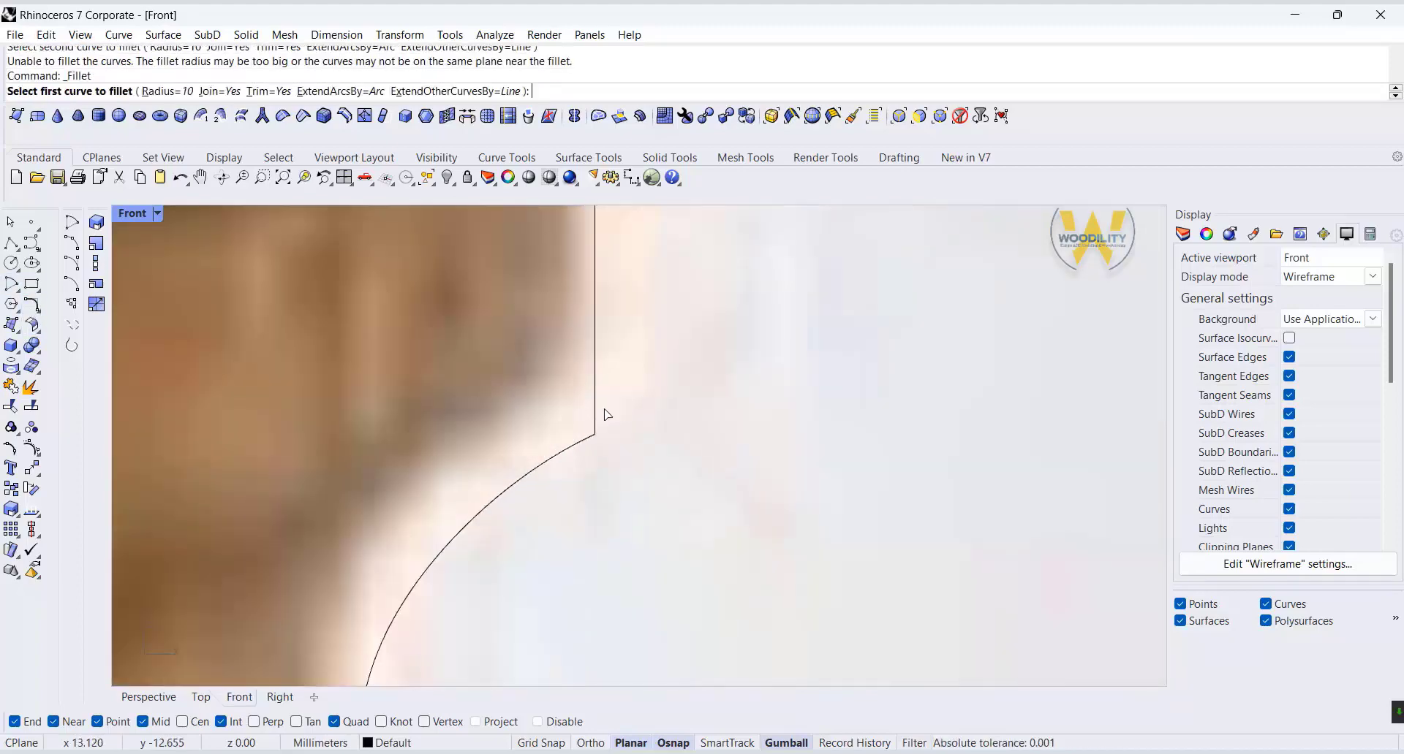
left_click(595, 410)
left_click(1322, 236)
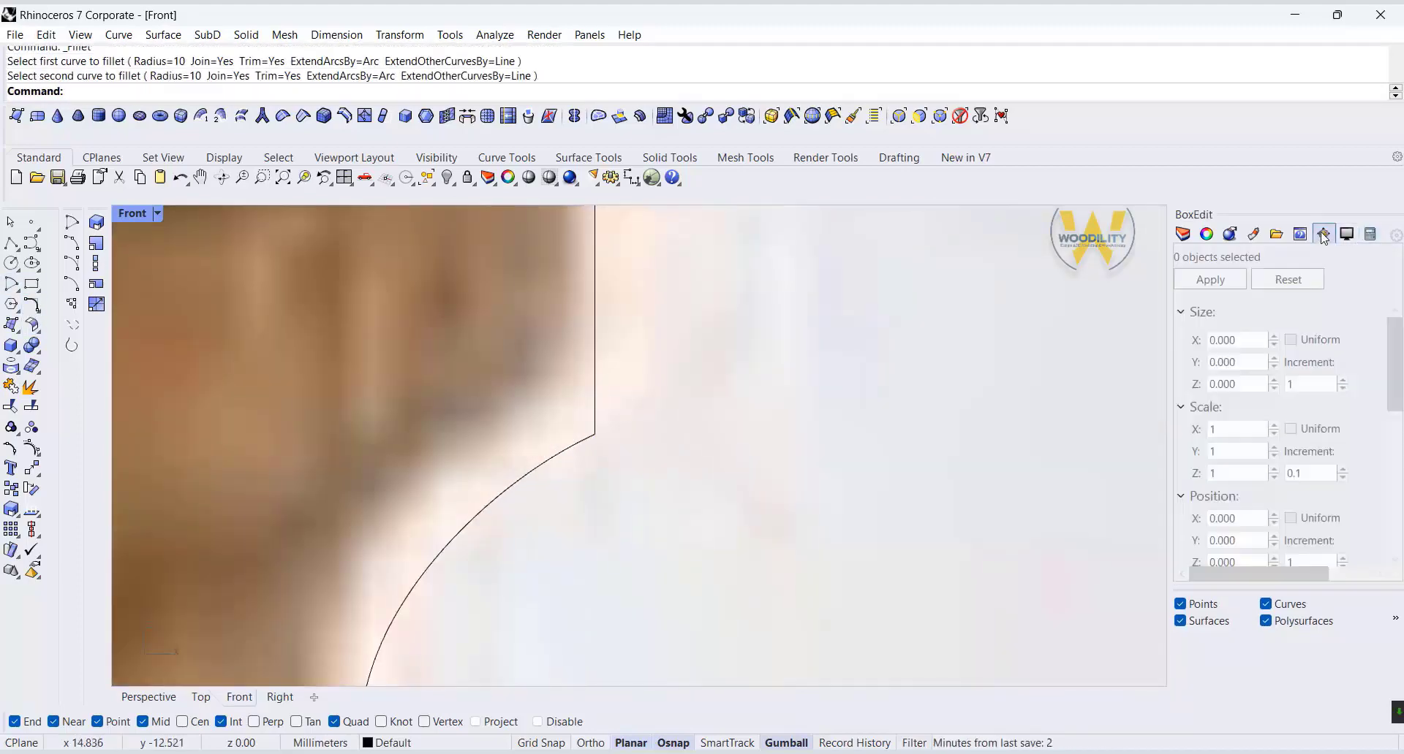
- Fillet the corner between the vertical neck line and the groove curve with radius 0.2
left_click(595, 393)
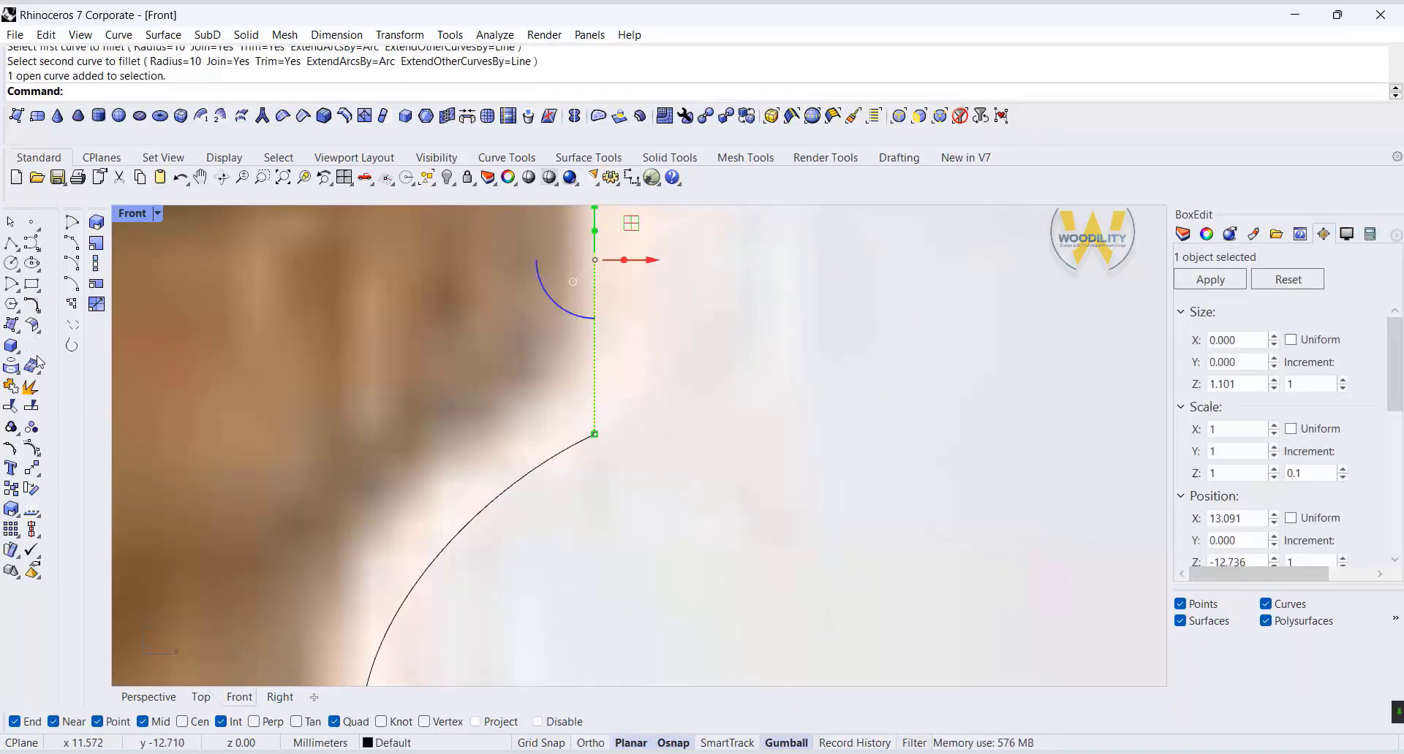
left_click(35, 306)
left_click(167, 92)
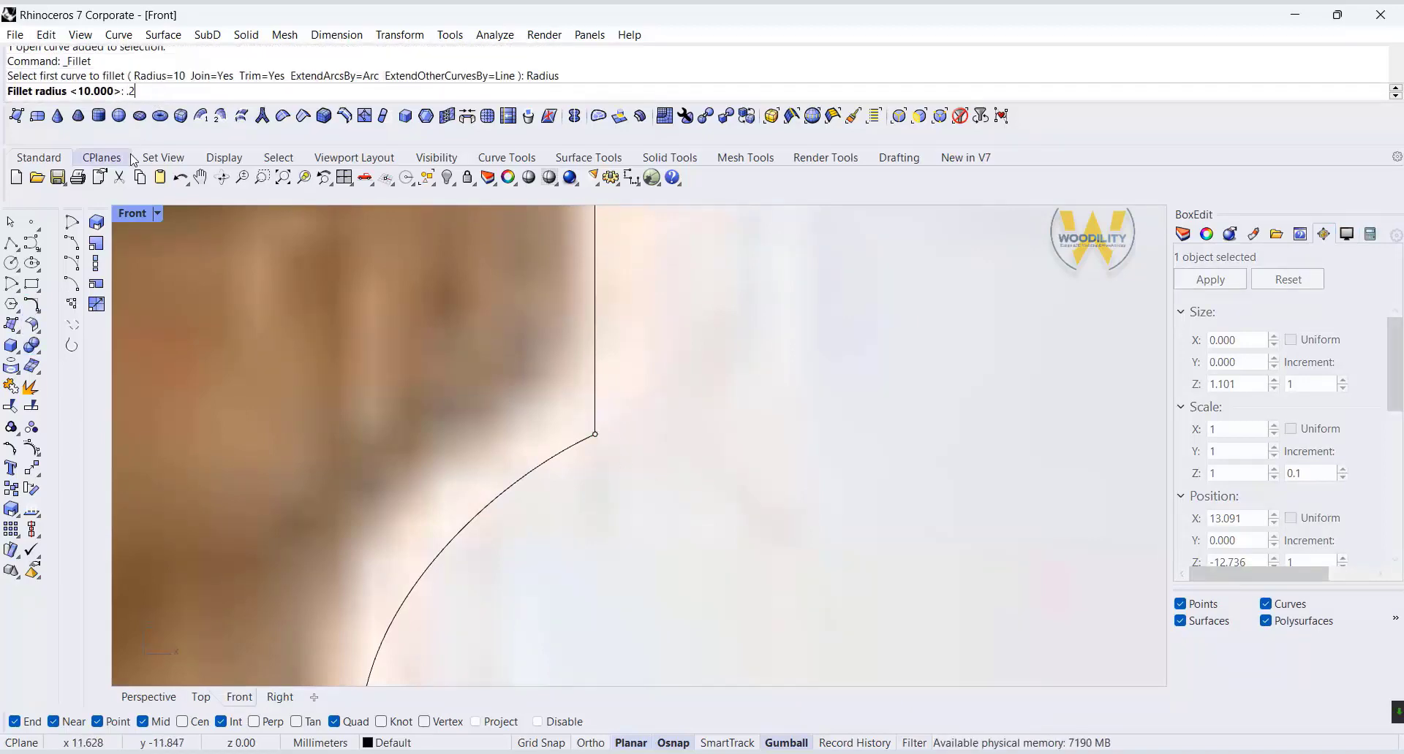
type(".2")
key("Return")
left_click(595, 406)
left_click(570, 453)
scroll(568, 322, "down", 2)
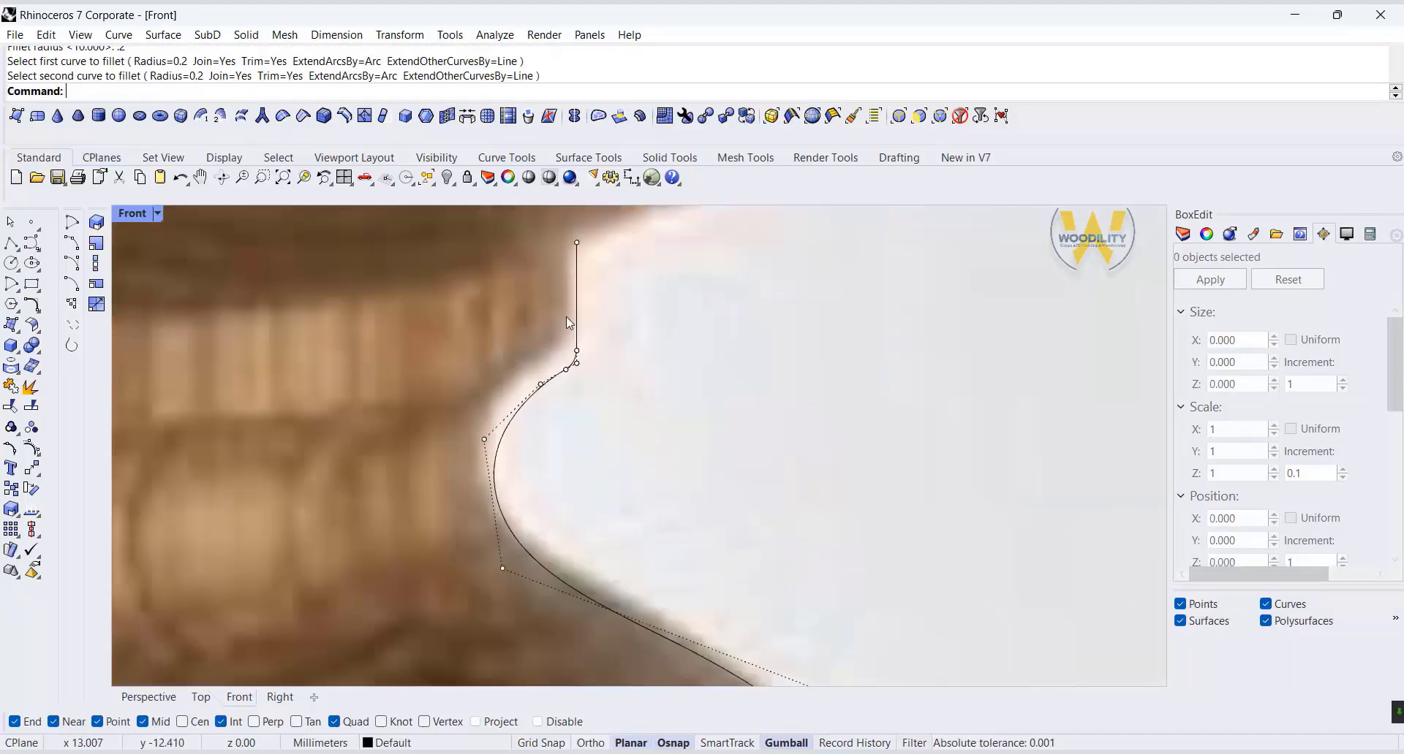
- Create a tangent blend curve between the sphere curve's lower end and the short horizontal line of the collar
scroll(584, 328, "down", 3)
scroll(577, 532, "up", 5)
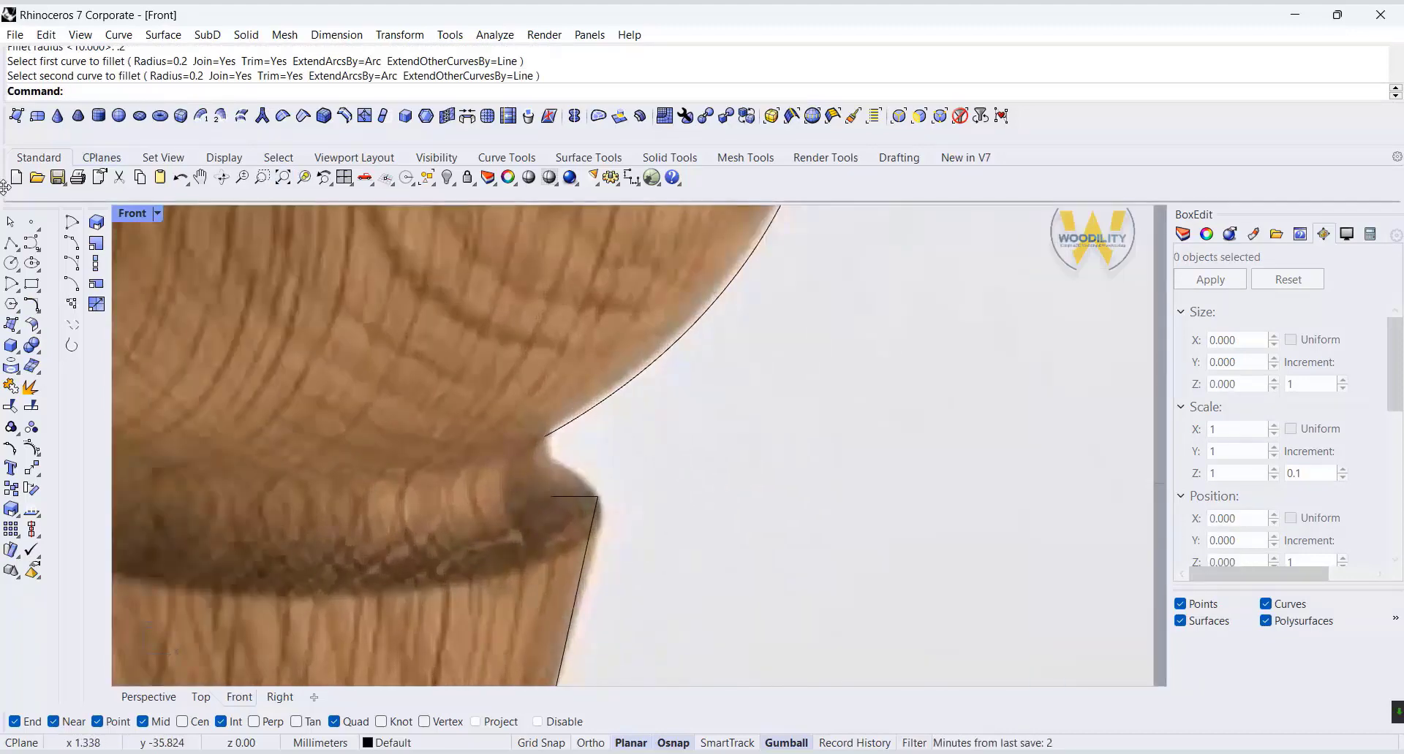
left_click(31, 304)
left_click(146, 322)
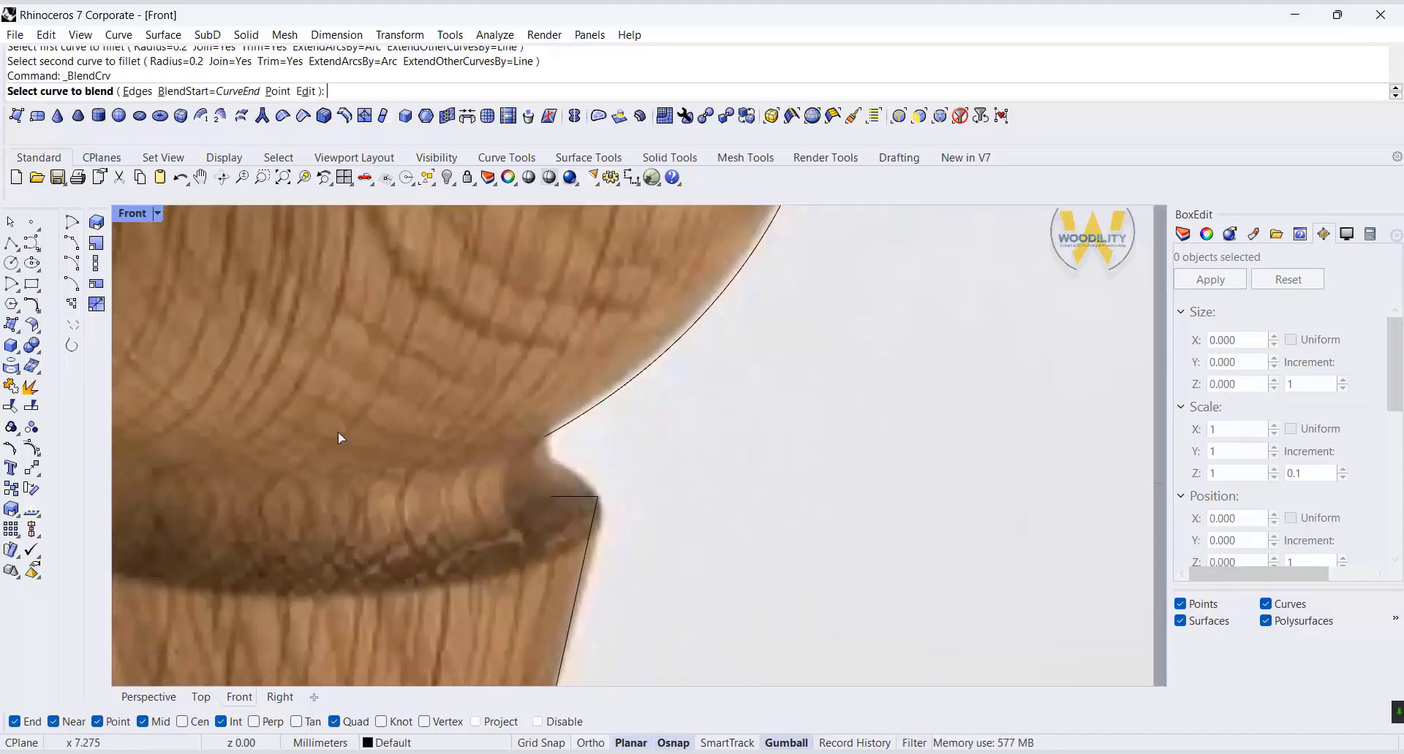
left_click(552, 441)
left_click(555, 498)
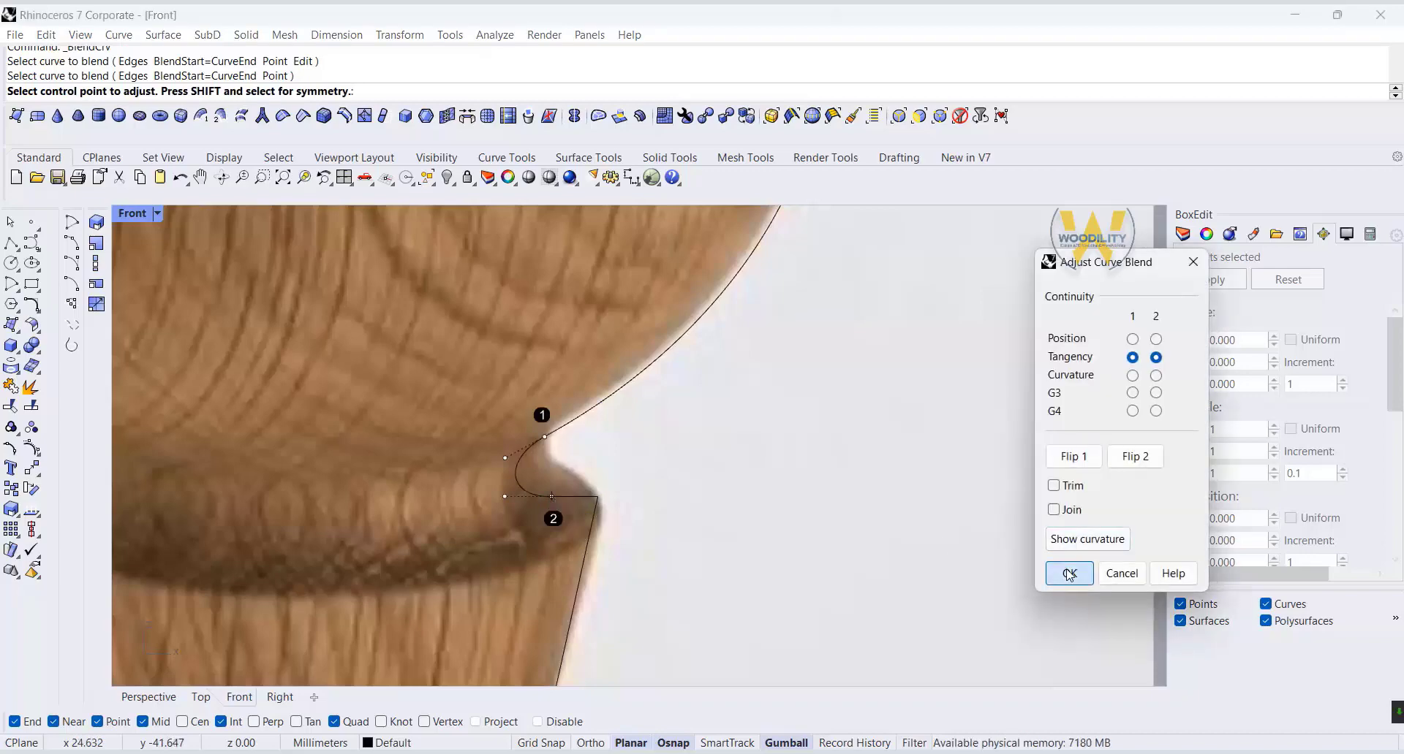
left_click(1068, 574)
- Adjust the collar blend curve's two middle control points to fit the groove below the sphere
left_click(517, 483)
key("F10")
left_click_drag(520, 529, 552, 435)
key("Escape")
key("Escape")
- Try a fillet of radius 0.5 on the lower ring's outer corner and undo it
scroll(734, 380, "down", 10)
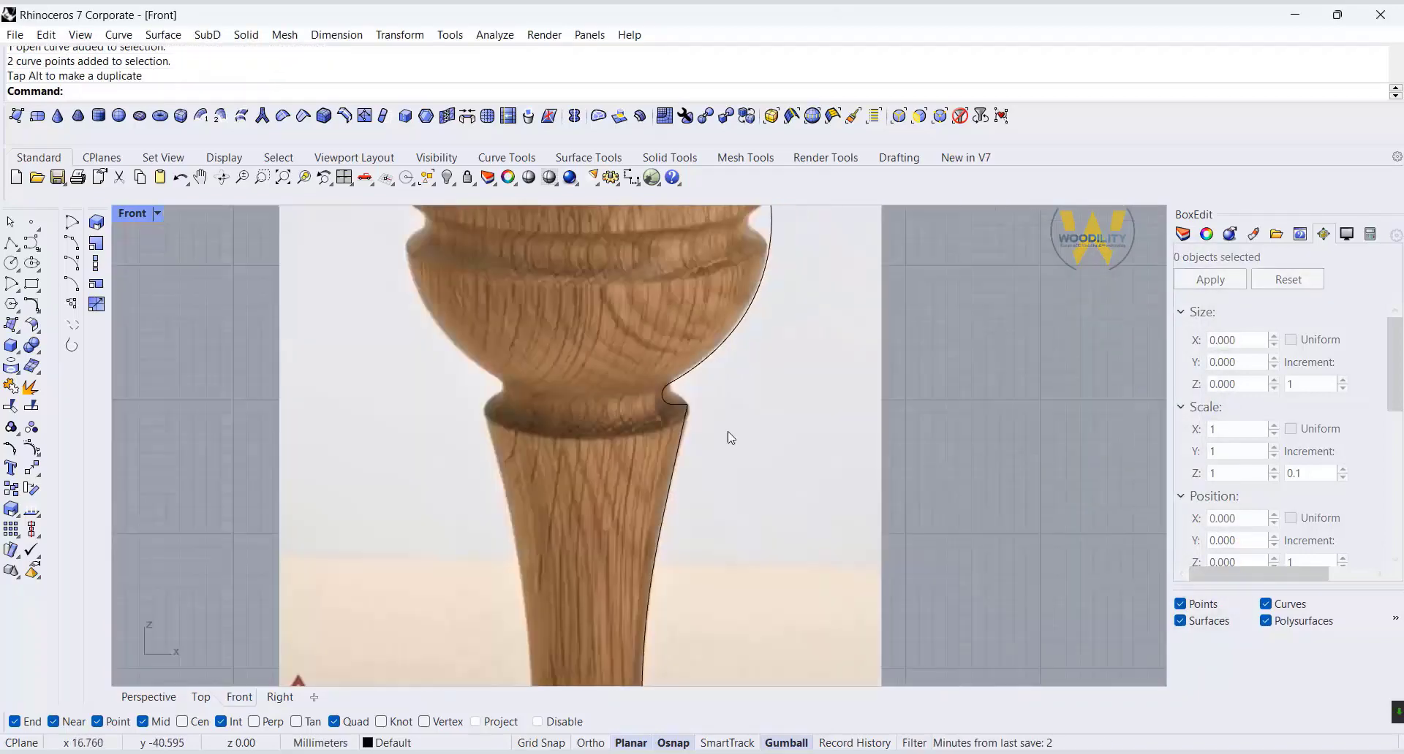
right_click_drag(730, 437, 665, 337)
scroll(618, 291, "up", 4)
scroll(598, 282, "down", 3)
scroll(598, 559, "up", 3)
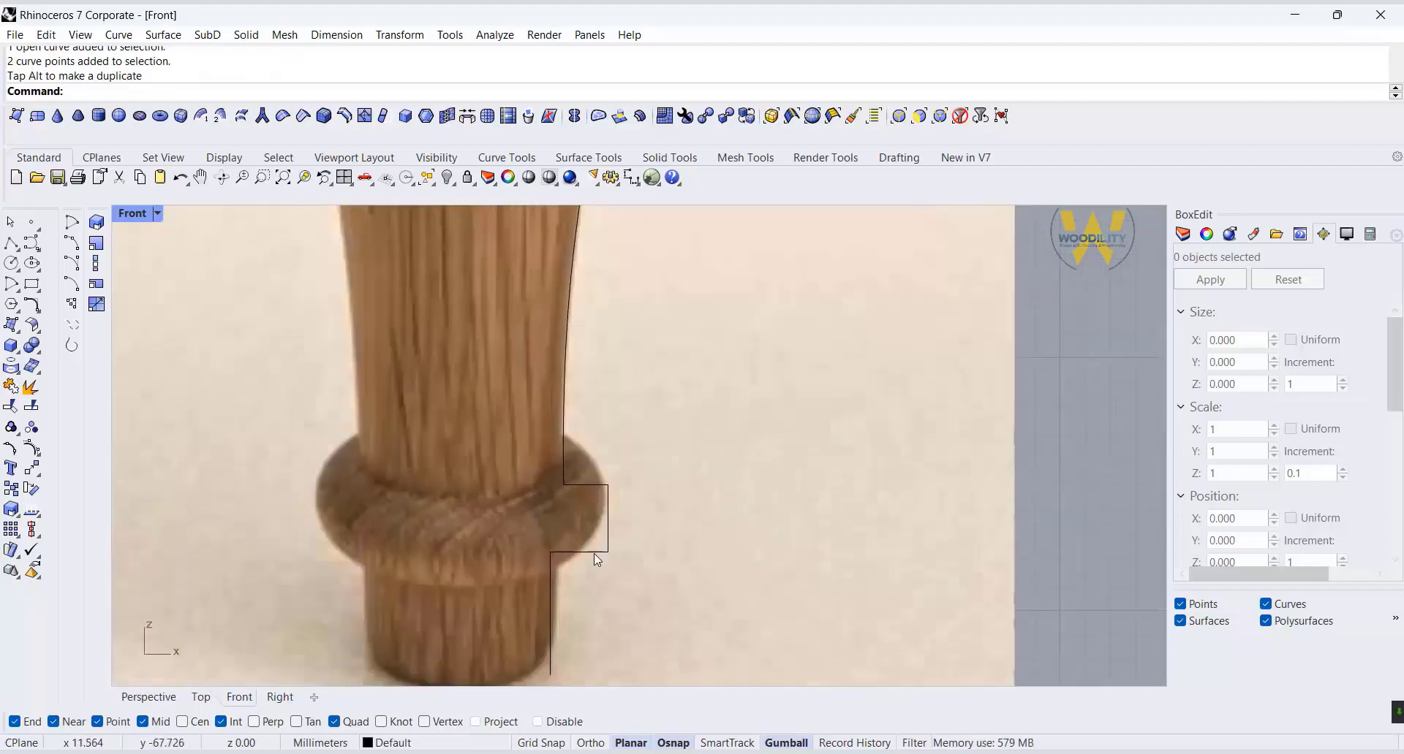
left_click(578, 486)
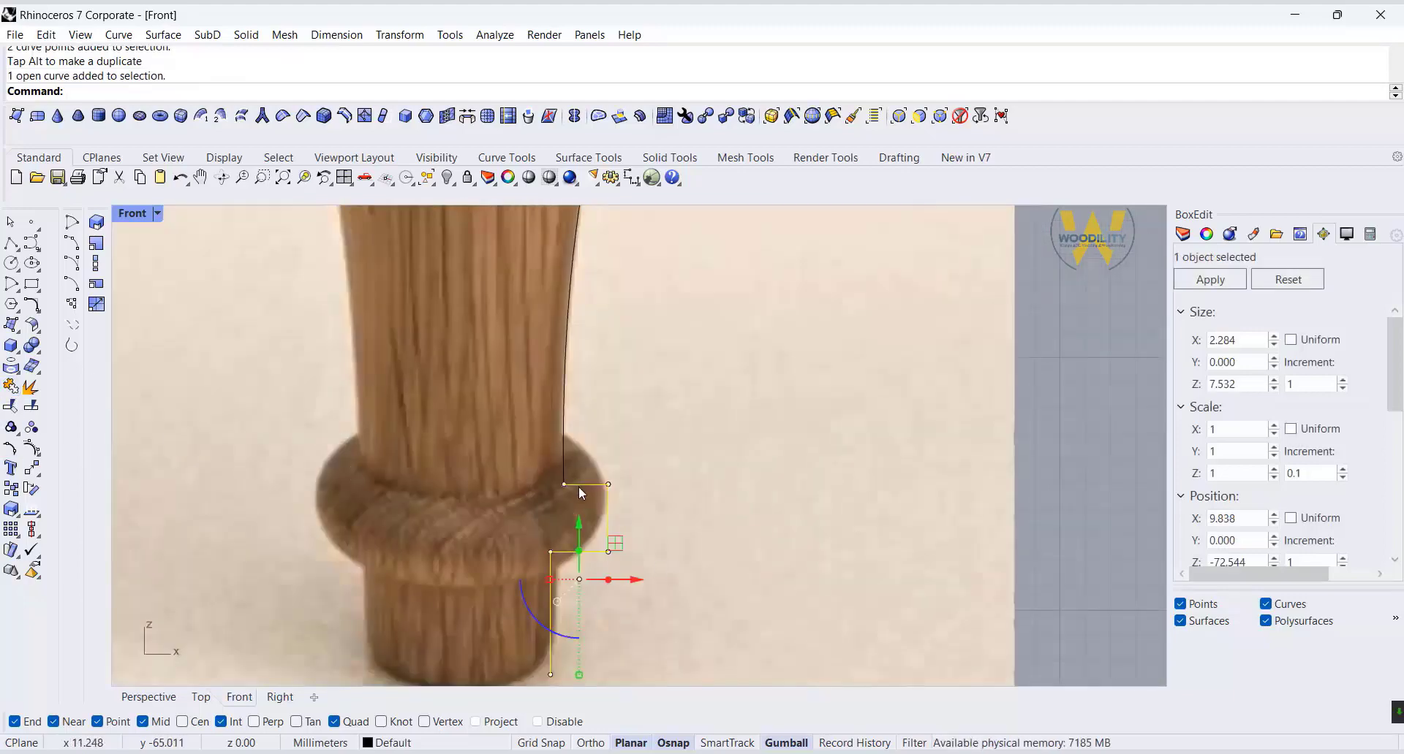
left_click(32, 304)
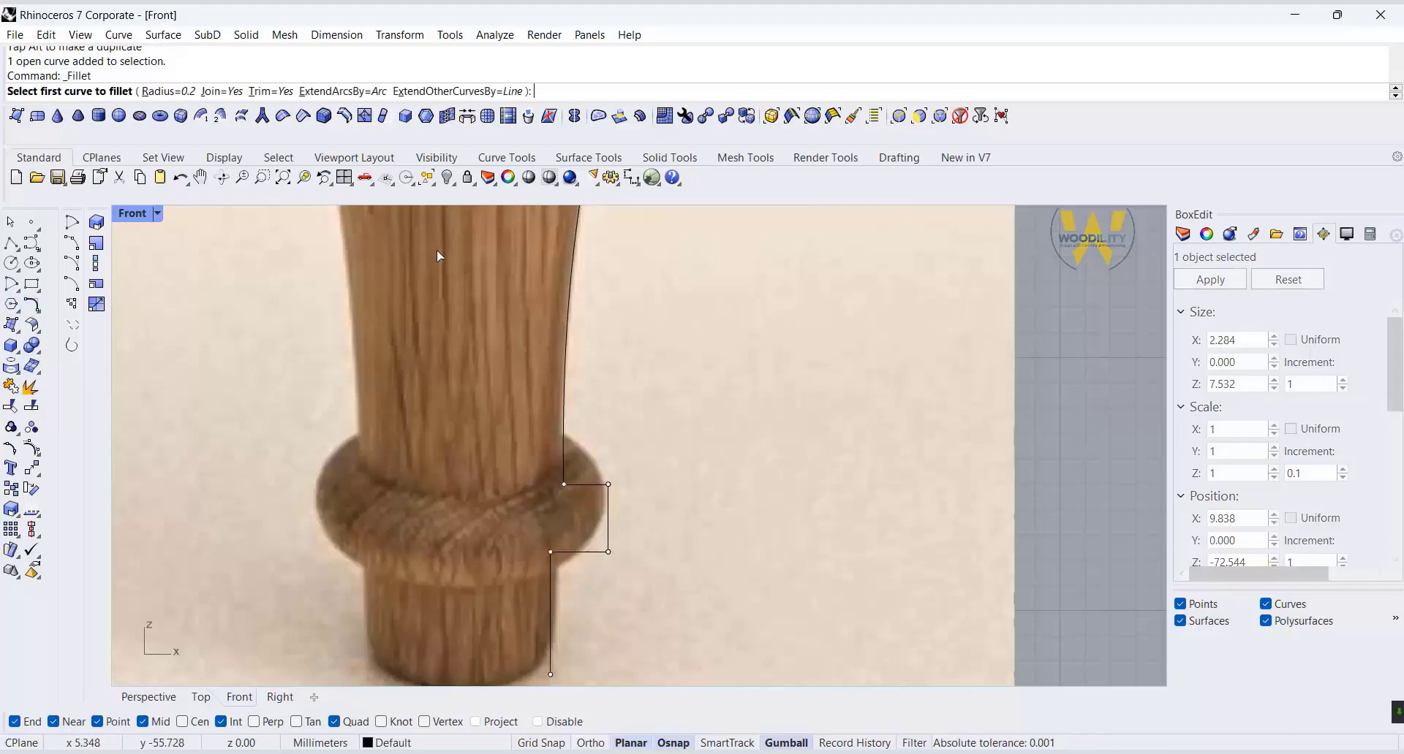
type(".5")
key("Return")
scroll(620, 532, "up", 2)
key("ctrl+z")
scroll(603, 480, "up", 2)
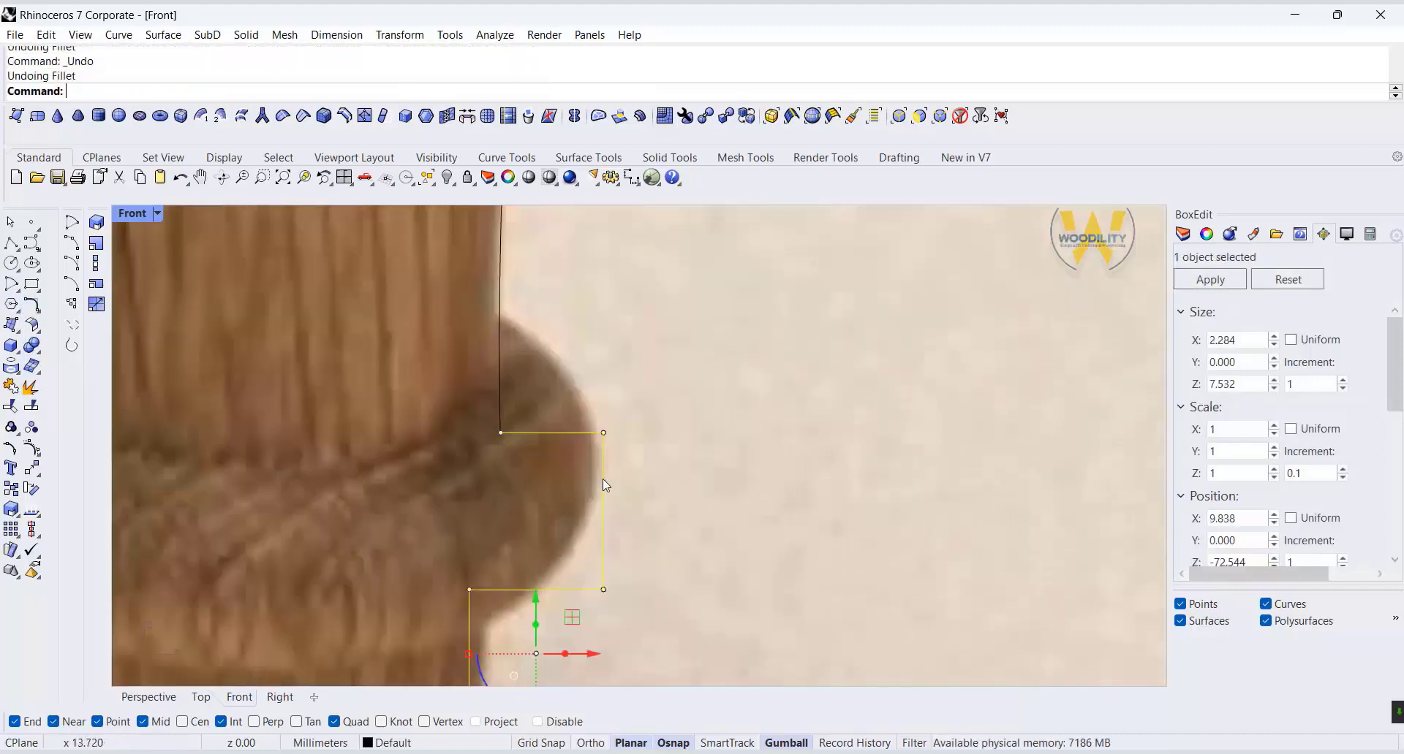
- Fillet the upper and lower outer corners of the lower ring's profile with radius 0.8
key("Return")
type(".8")
key("Return")
left_click(589, 433)
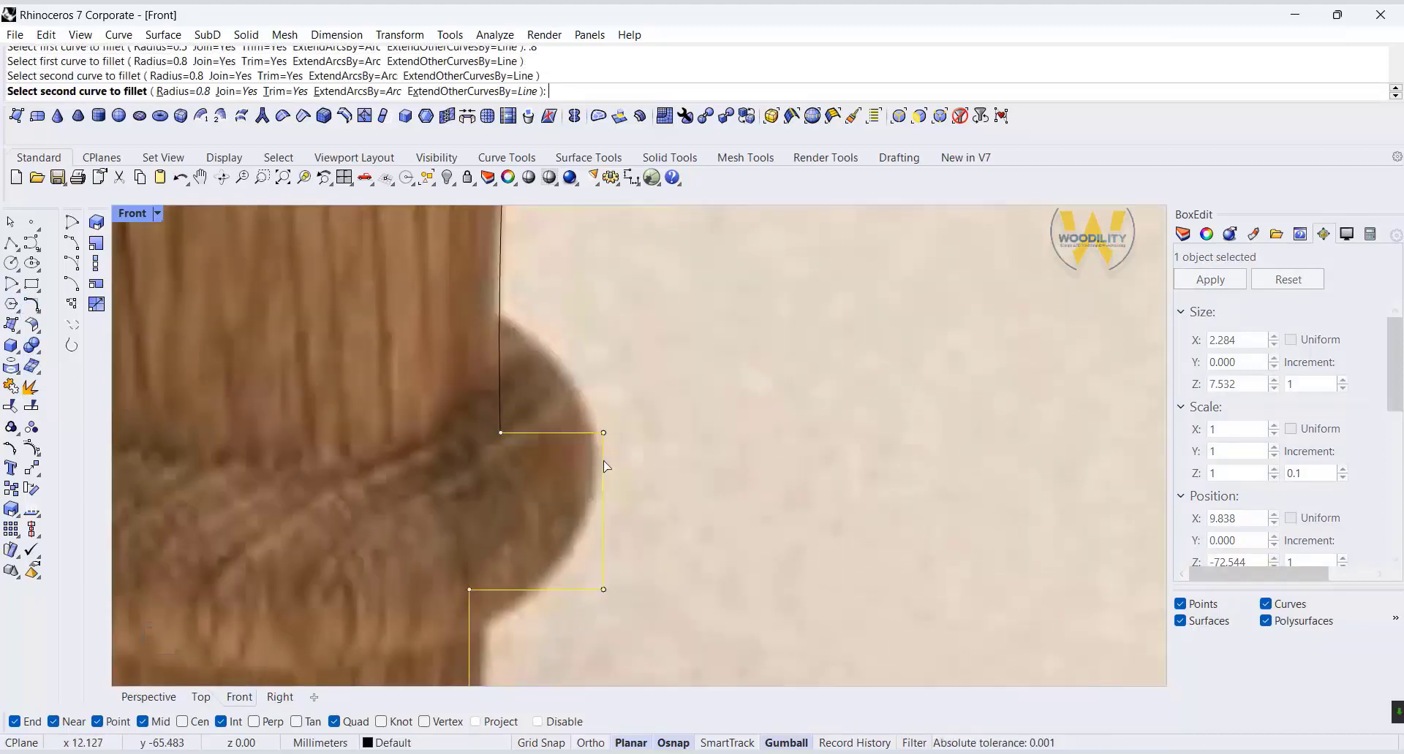
left_click(603, 541)
left_click(568, 584)
left_click(606, 632)
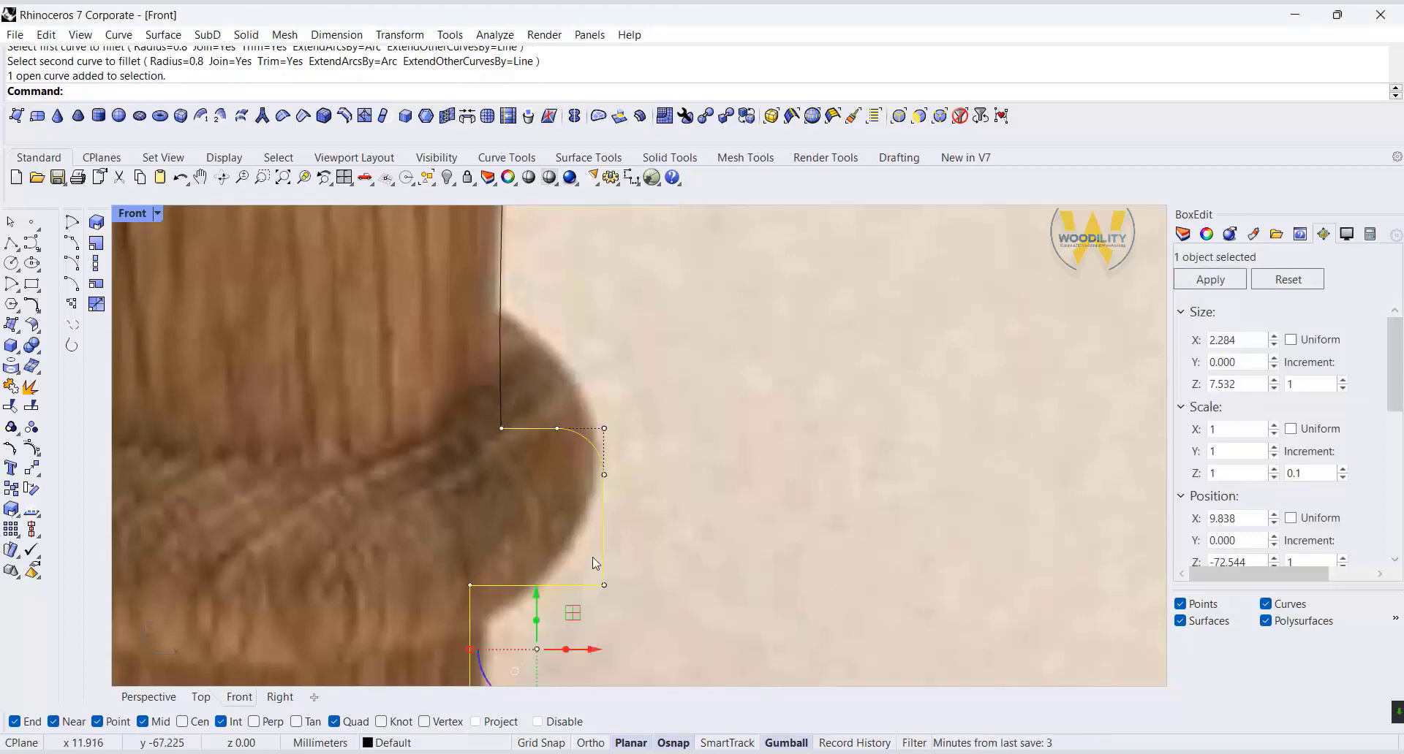
key("Return")
left_click(604, 553)
left_click(577, 585)
- Draw a horizontal line from the top end of the neck line inward to the leg's centre
scroll(634, 522, "down", 8)
scroll(660, 437, "down", 5)
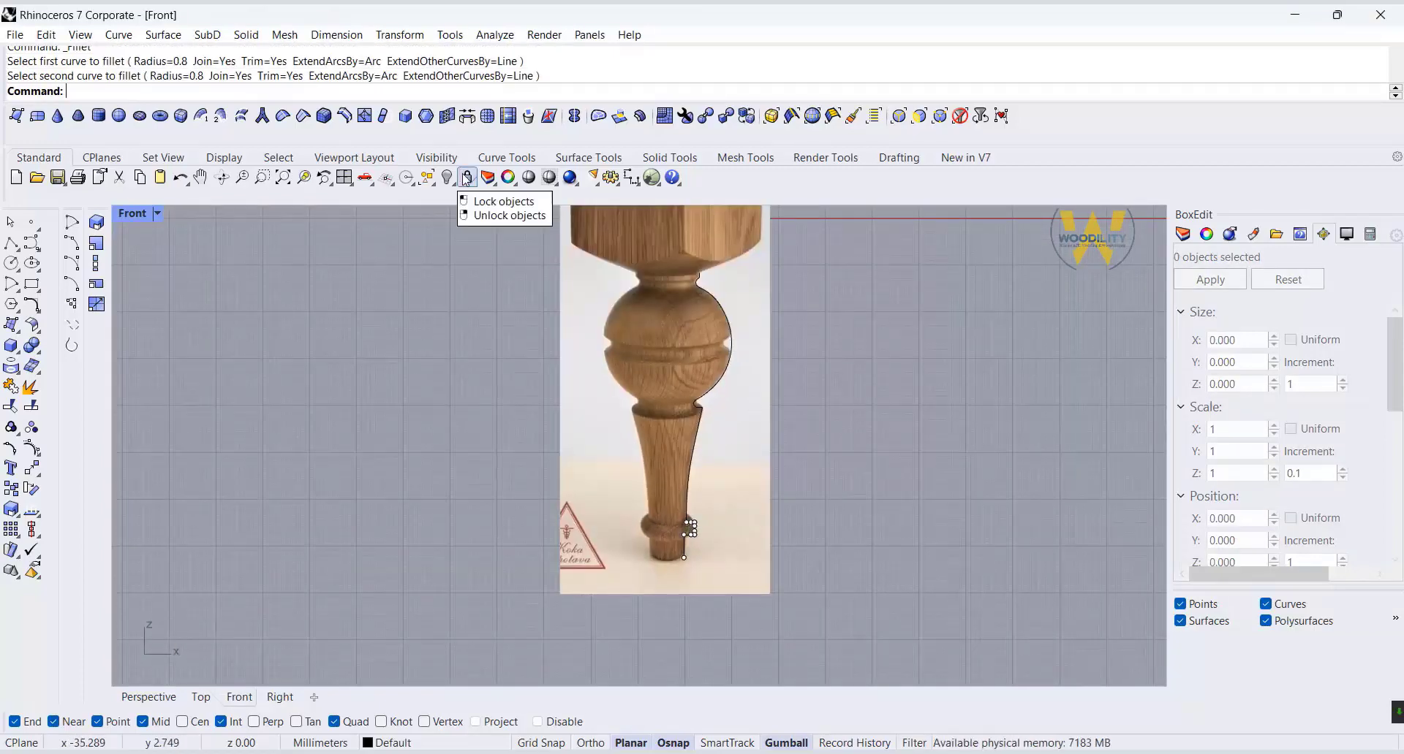
left_click(11, 242)
scroll(685, 258, "up", 8)
left_click(748, 321)
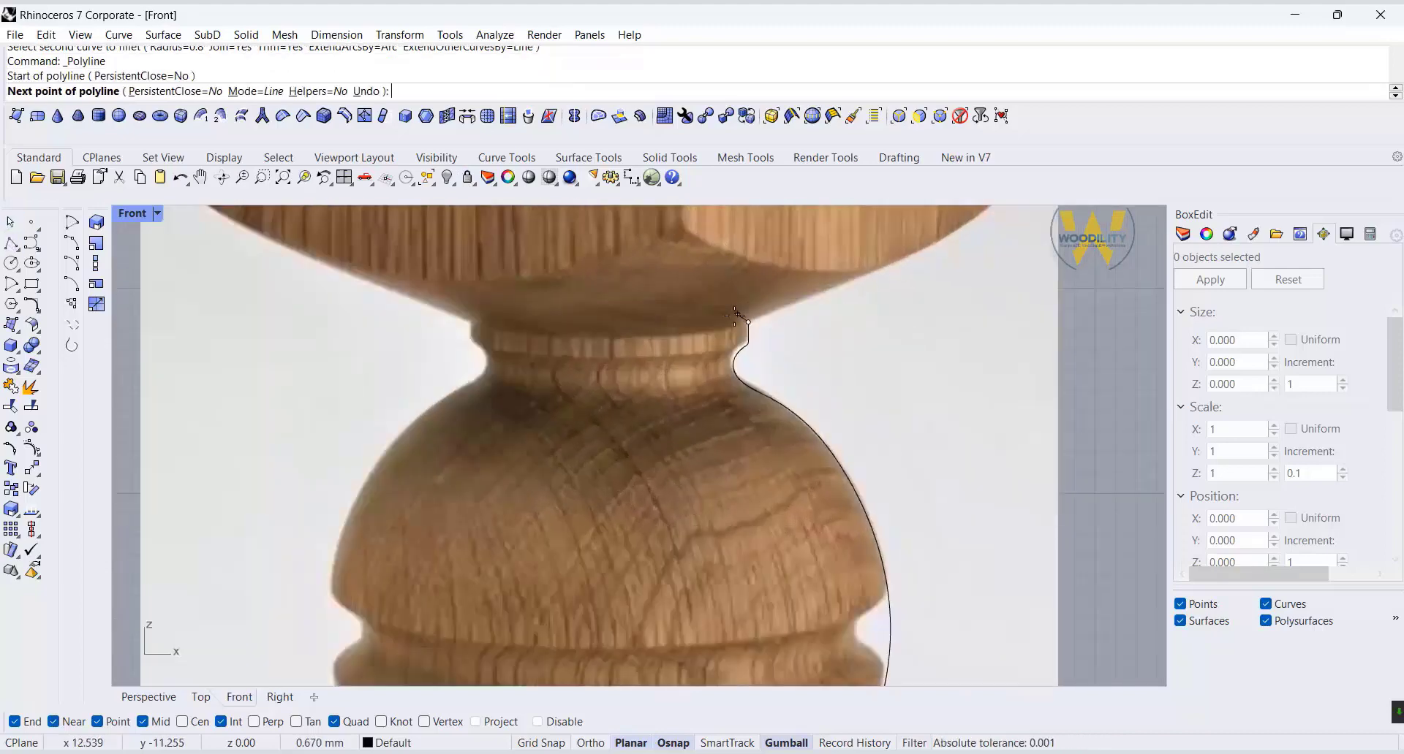
left_click(611, 335, "shift")
right_click(612, 335)
- Unlock the reference picture and delete it
scroll(612, 335, "down", 14)
right_click(470, 181)
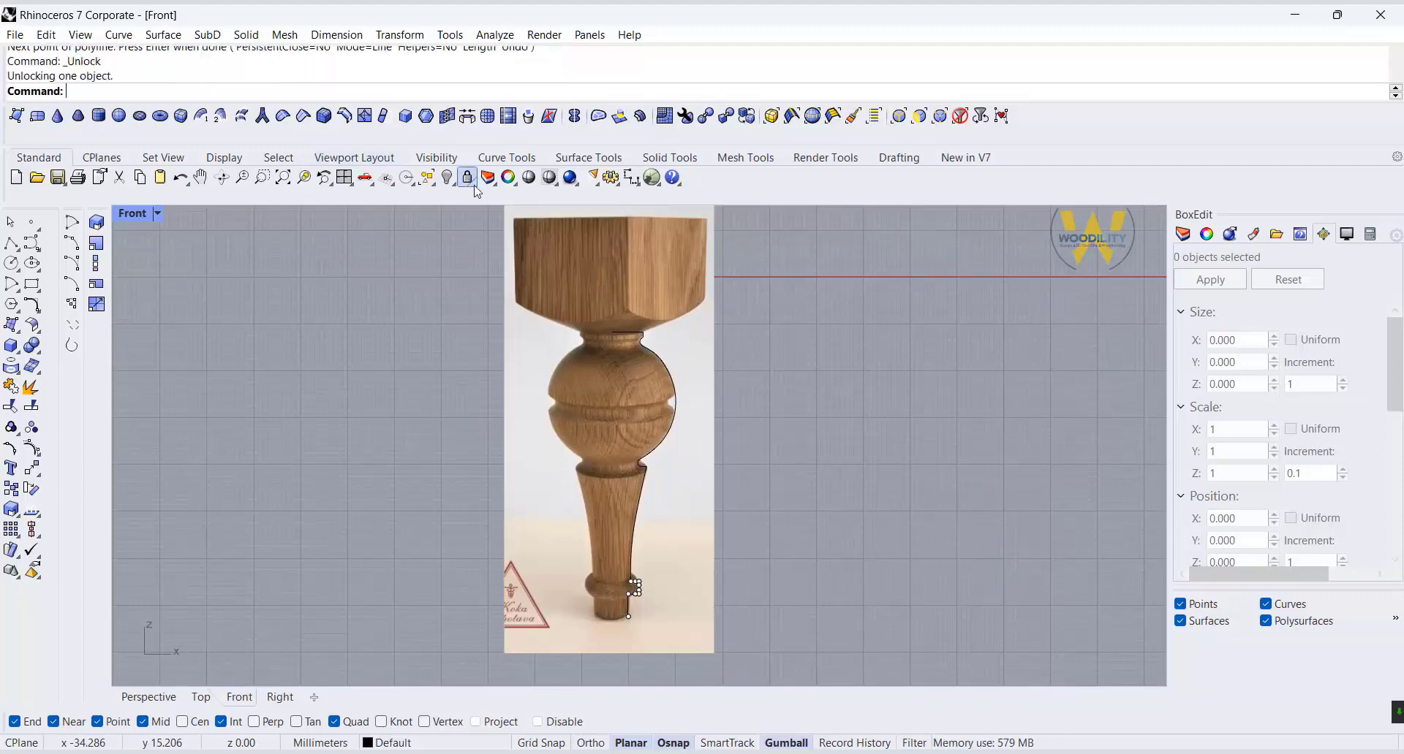
left_click(713, 340)
key("Delete")
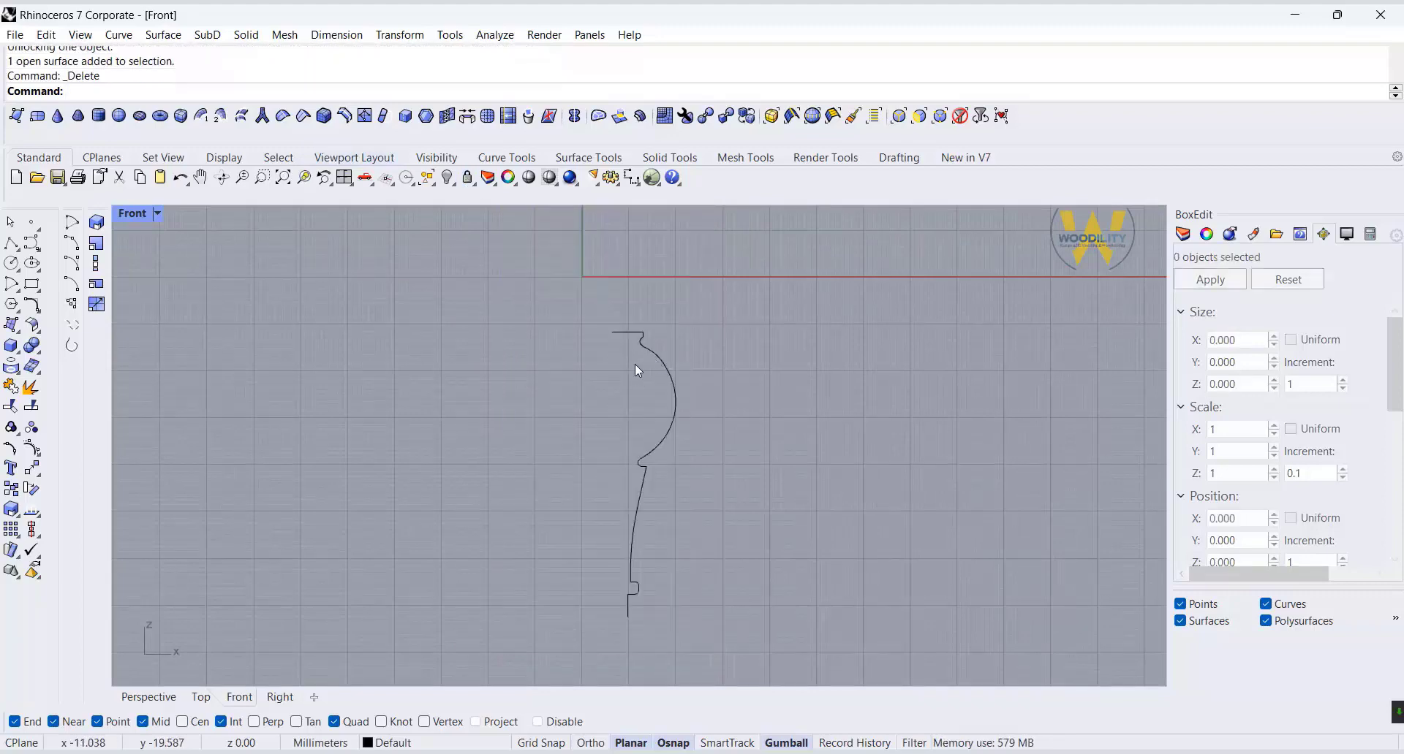
- Draw a vertical centre line from the inner end of the top line down past the foot
left_click(13, 247)
left_click(612, 335)
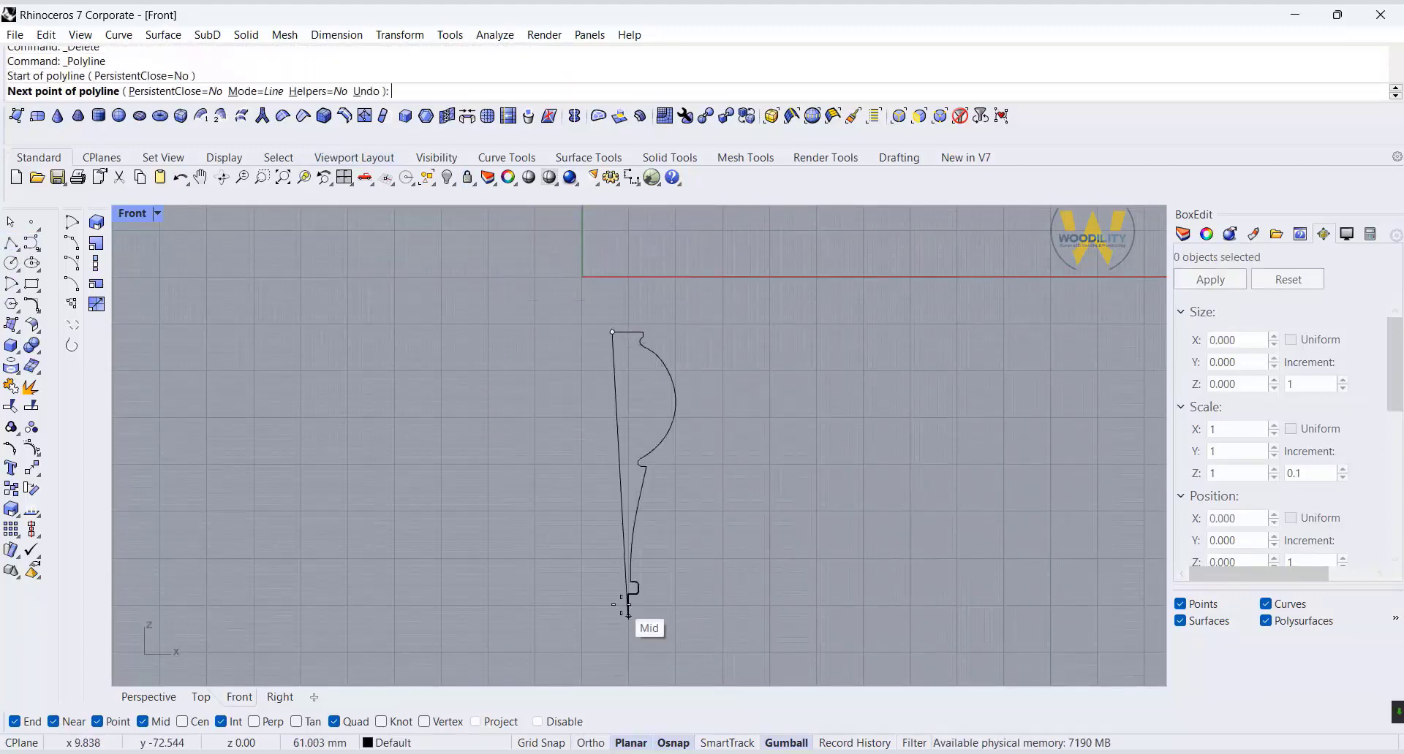
left_click(612, 643)
key("Return")
- Draw a horizontal line from the bottom end of the foot profile to the centre line
scroll(668, 423, "up", 3)
scroll(646, 424, "down", 5)
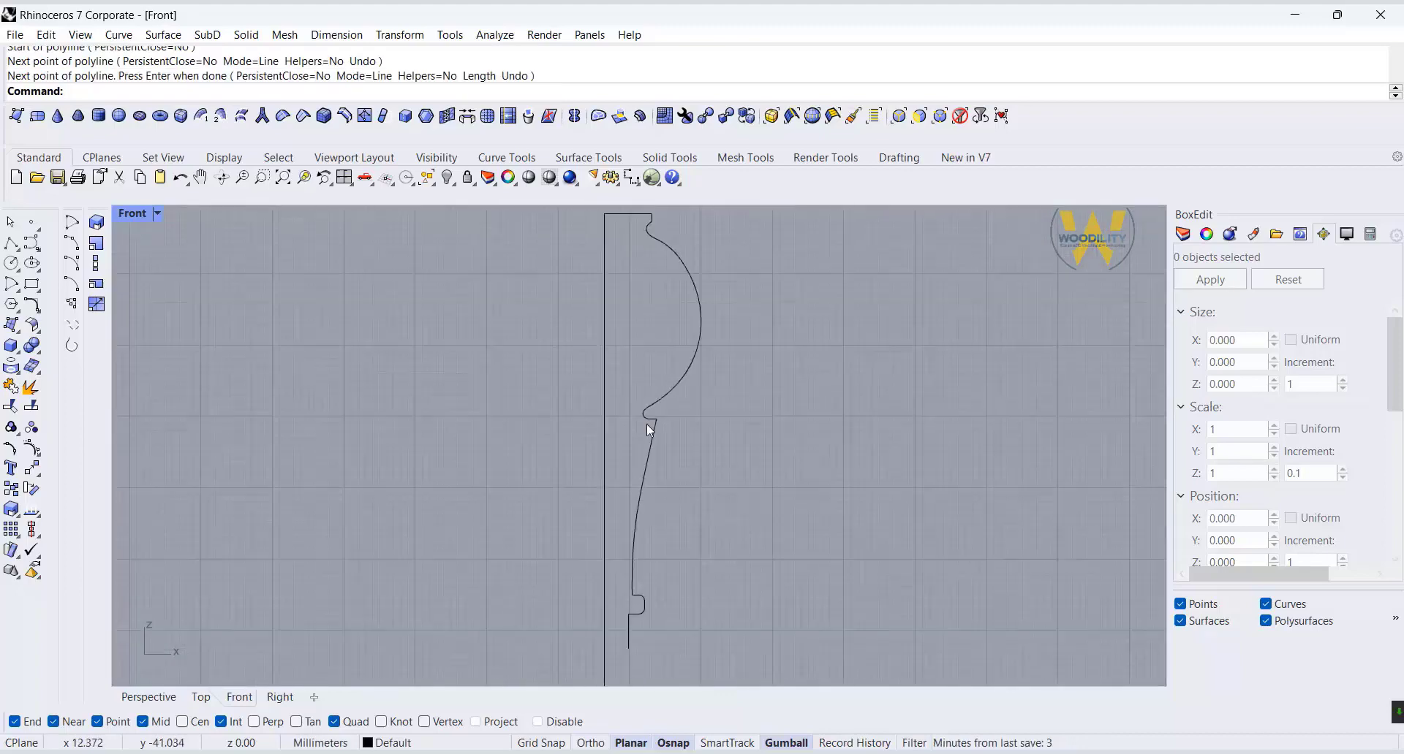
left_click(13, 246)
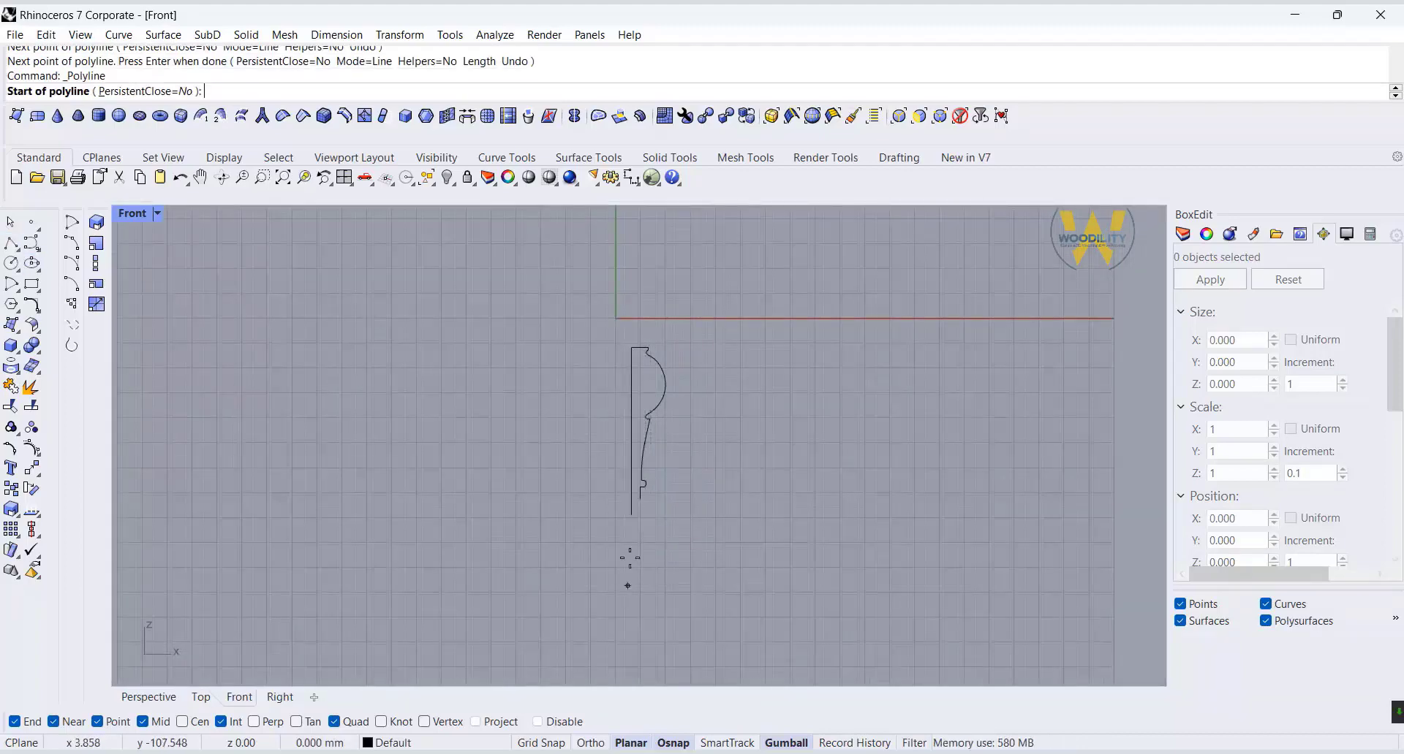
scroll(640, 504, "up", 10)
left_click(635, 476)
left_click(588, 475)
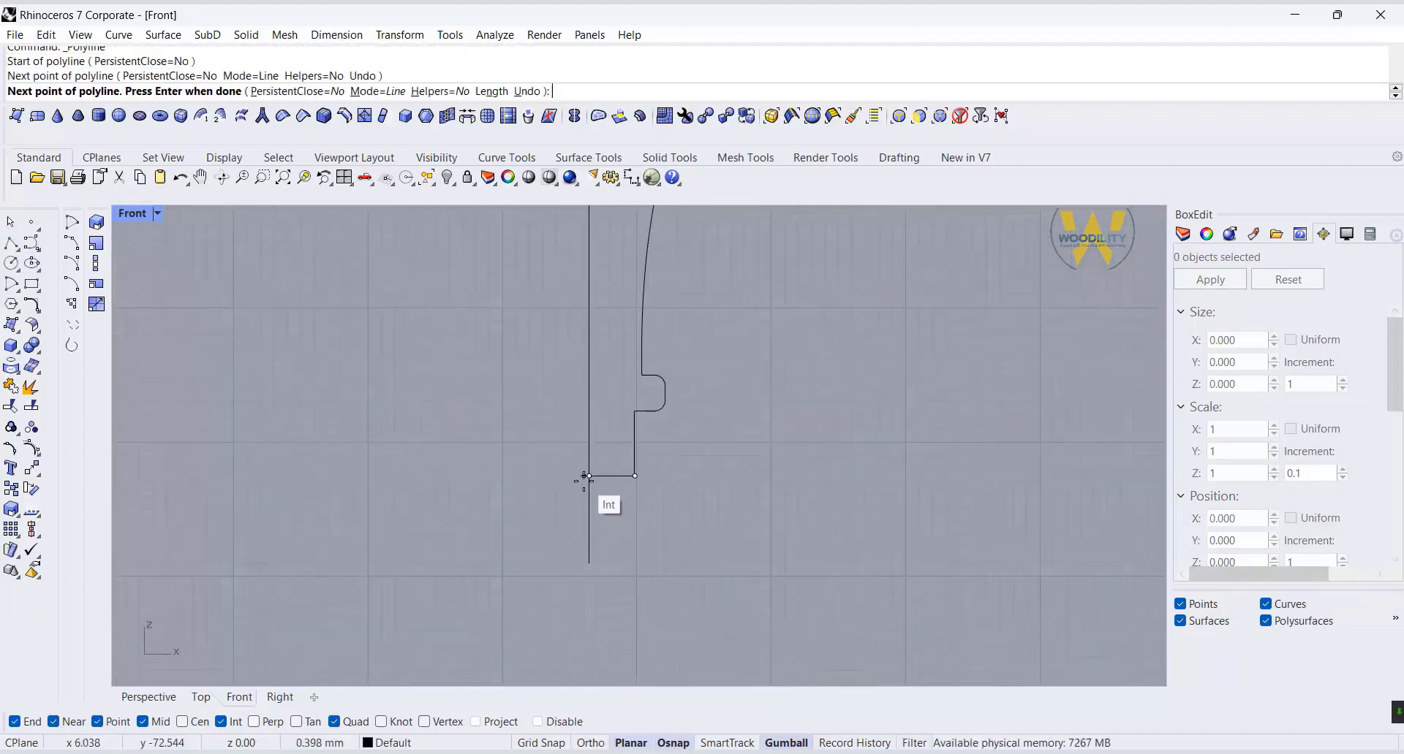
key("Return")
- Join the seven profile curves into one curve, leaving out the centre line
scroll(600, 568, "down", 6)
left_click_drag(601, 579, 602, 576)
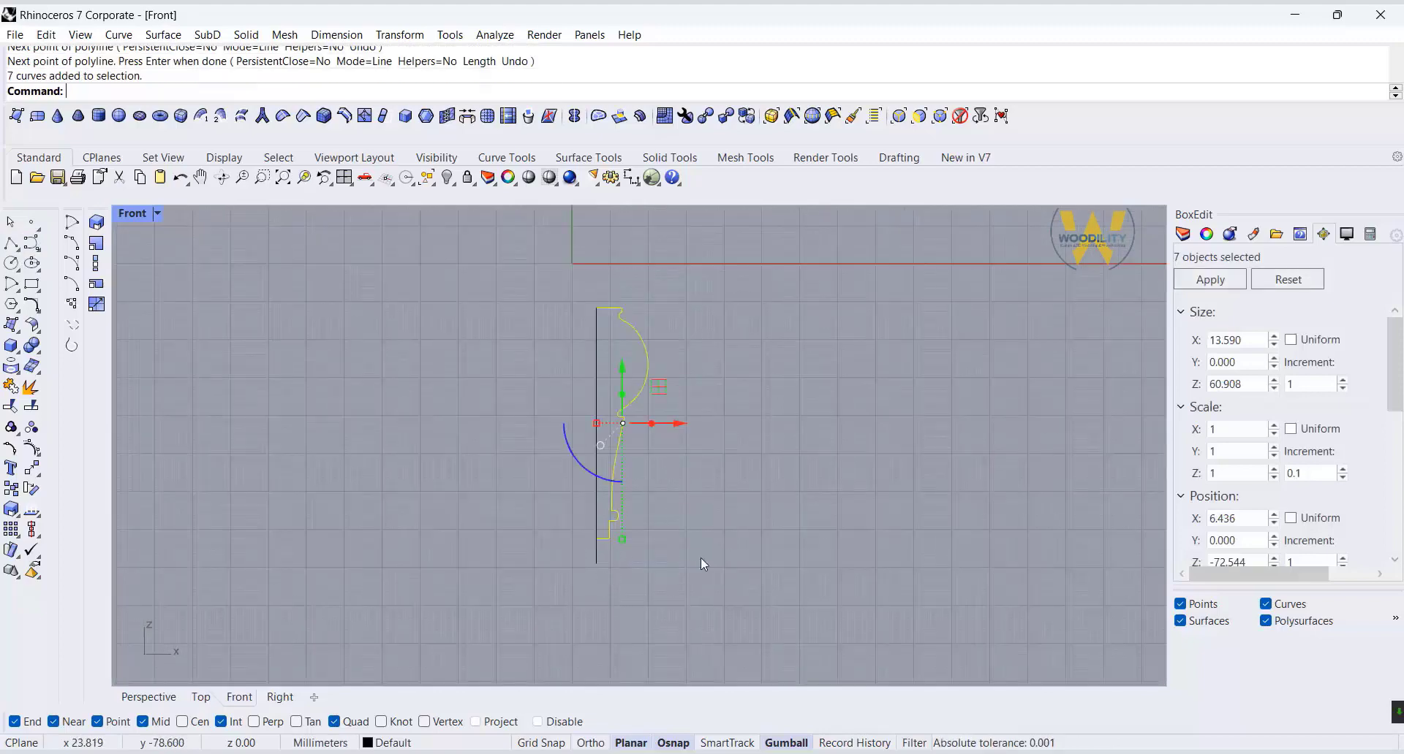
left_click(12, 389)
- Revolve the joined profile around the centre line from start angle 0 through 360 degrees
left_click(11, 324)
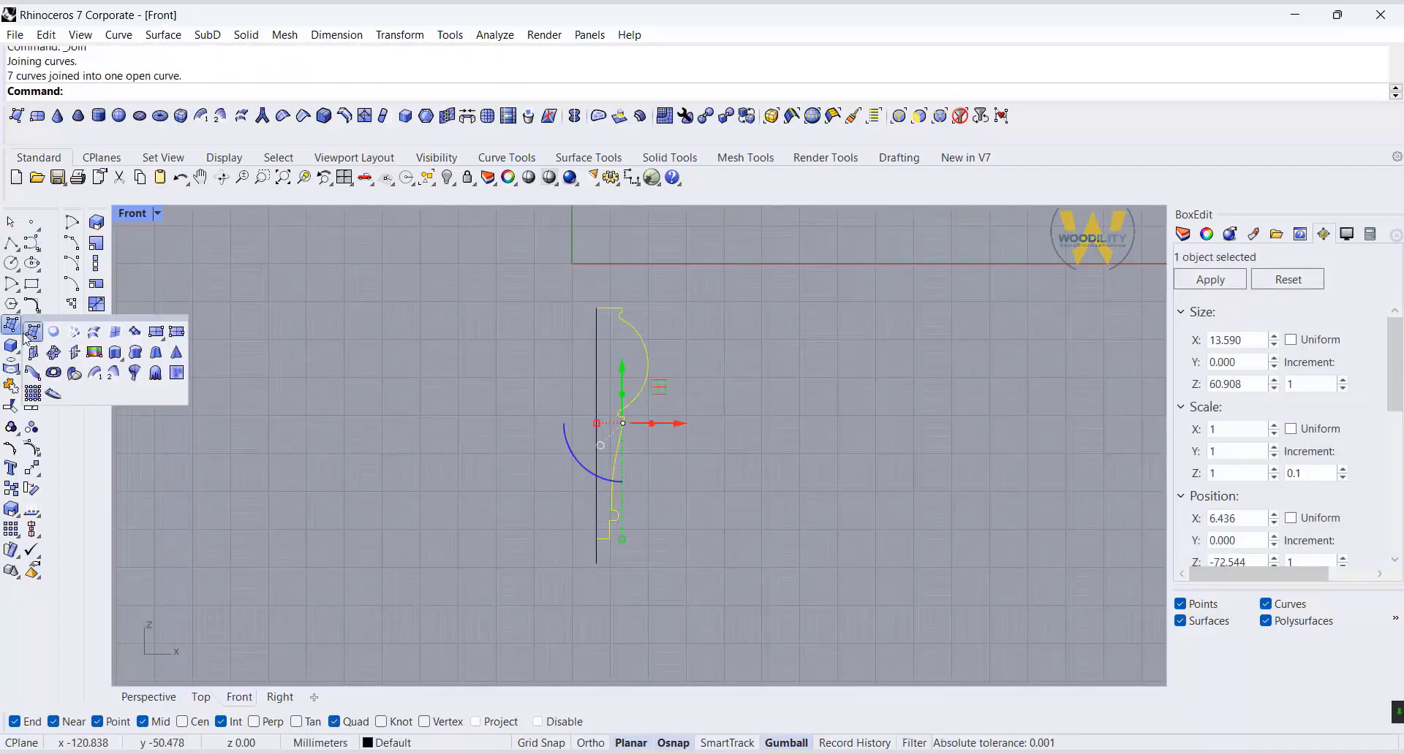
left_click(120, 373)
left_click(598, 307)
left_click(597, 503)
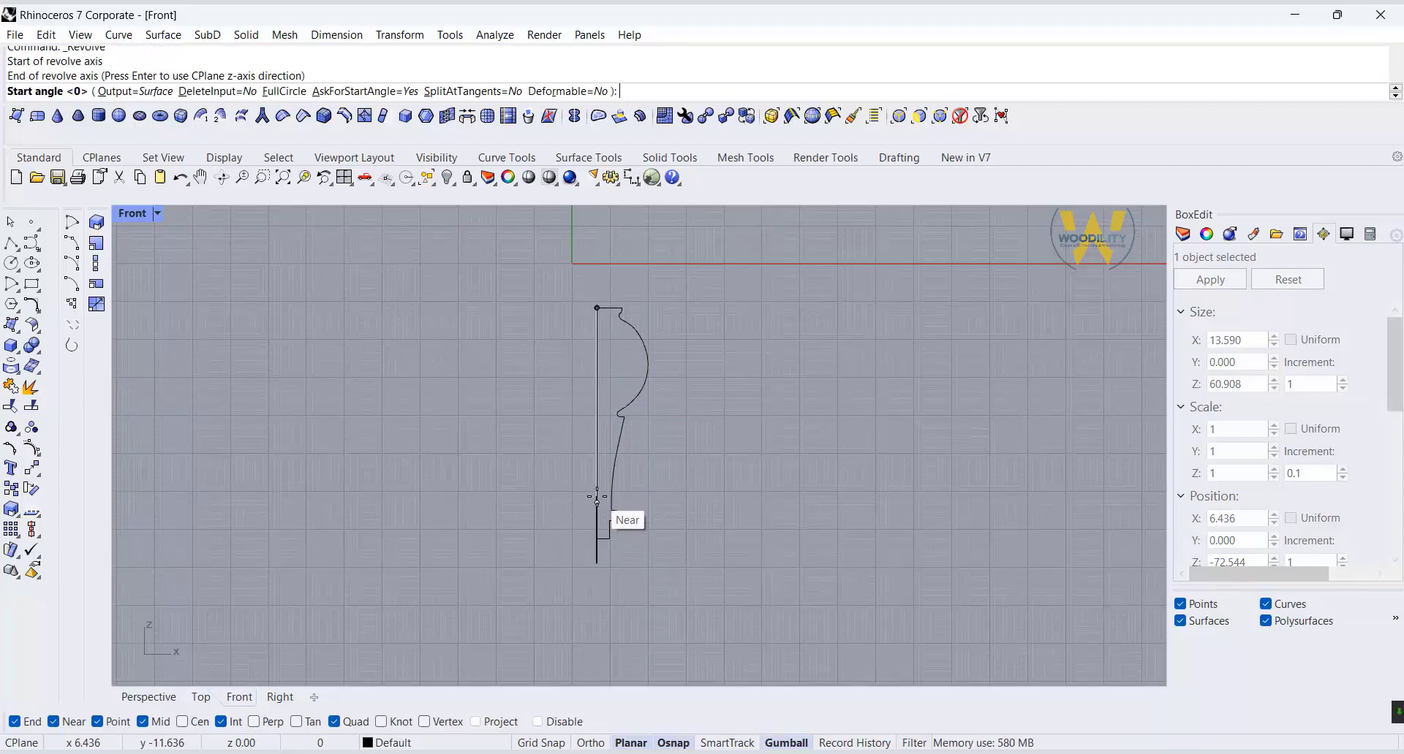
key("Return")
key("Return")
key("Return")
- Switch to the four-viewport layout and set the Perspective view to Shaded display
double_click(133, 212)
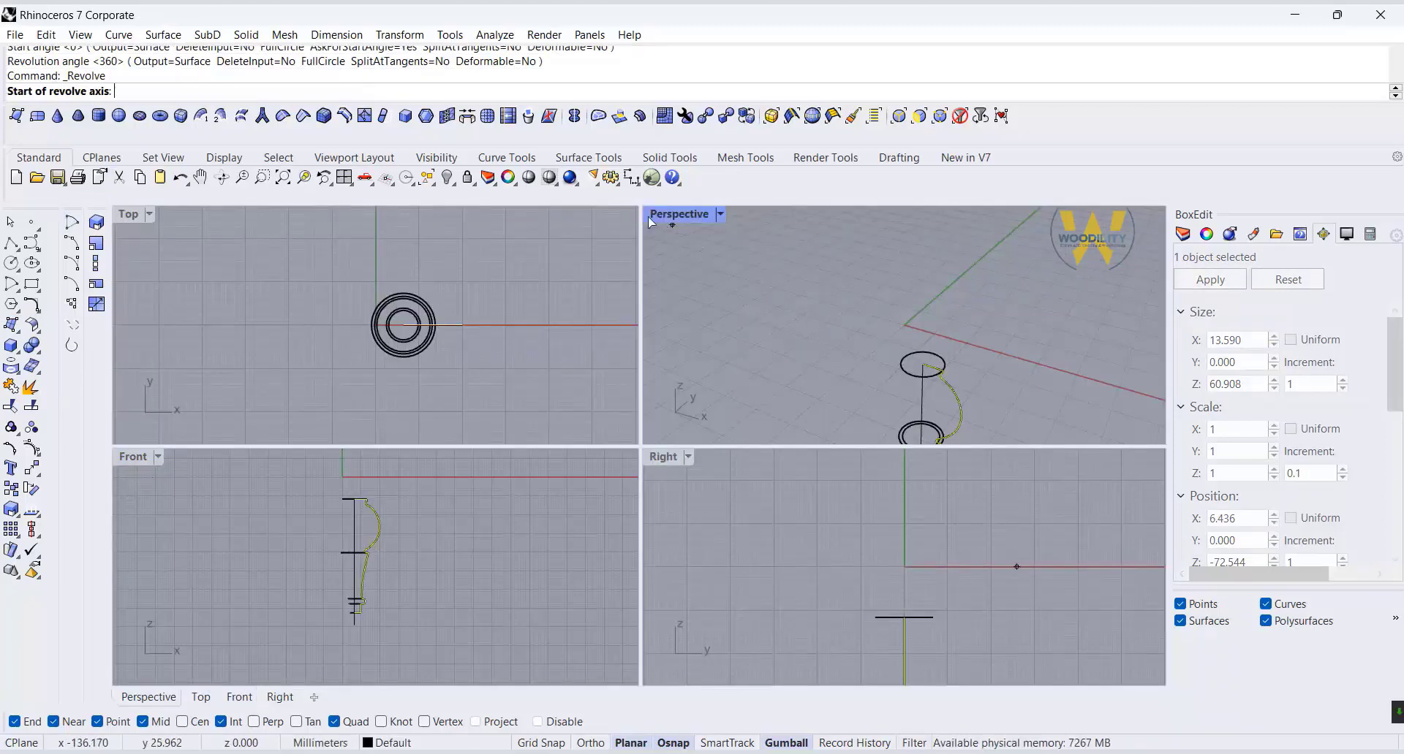
left_click(720, 214)
left_click(731, 169)
key("Escape")
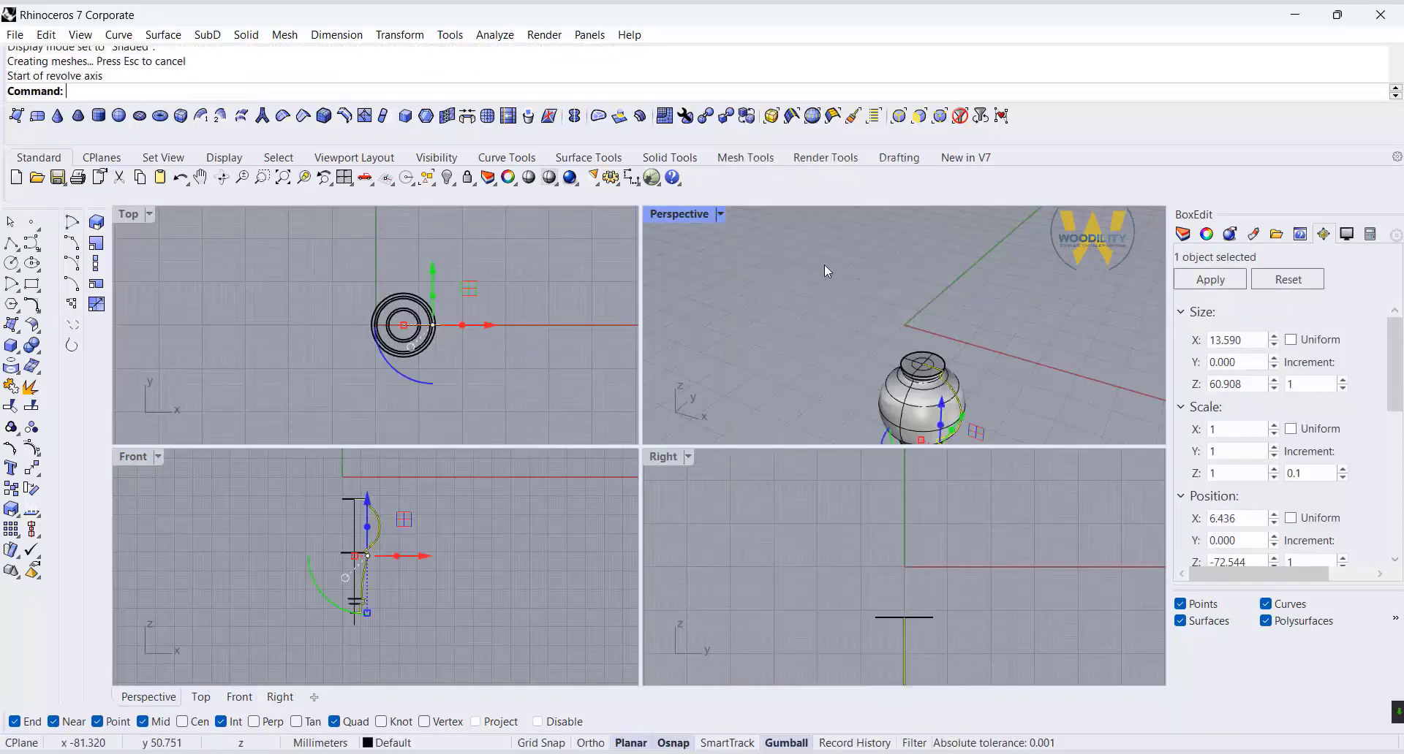
- Extract two horizontal isocurves around the middle of the leg's spherical section, one slightly above the other
scroll(824, 265, "down", 3)
double_click(655, 218)
scroll(582, 502, "up", 6)
left_click(844, 432)
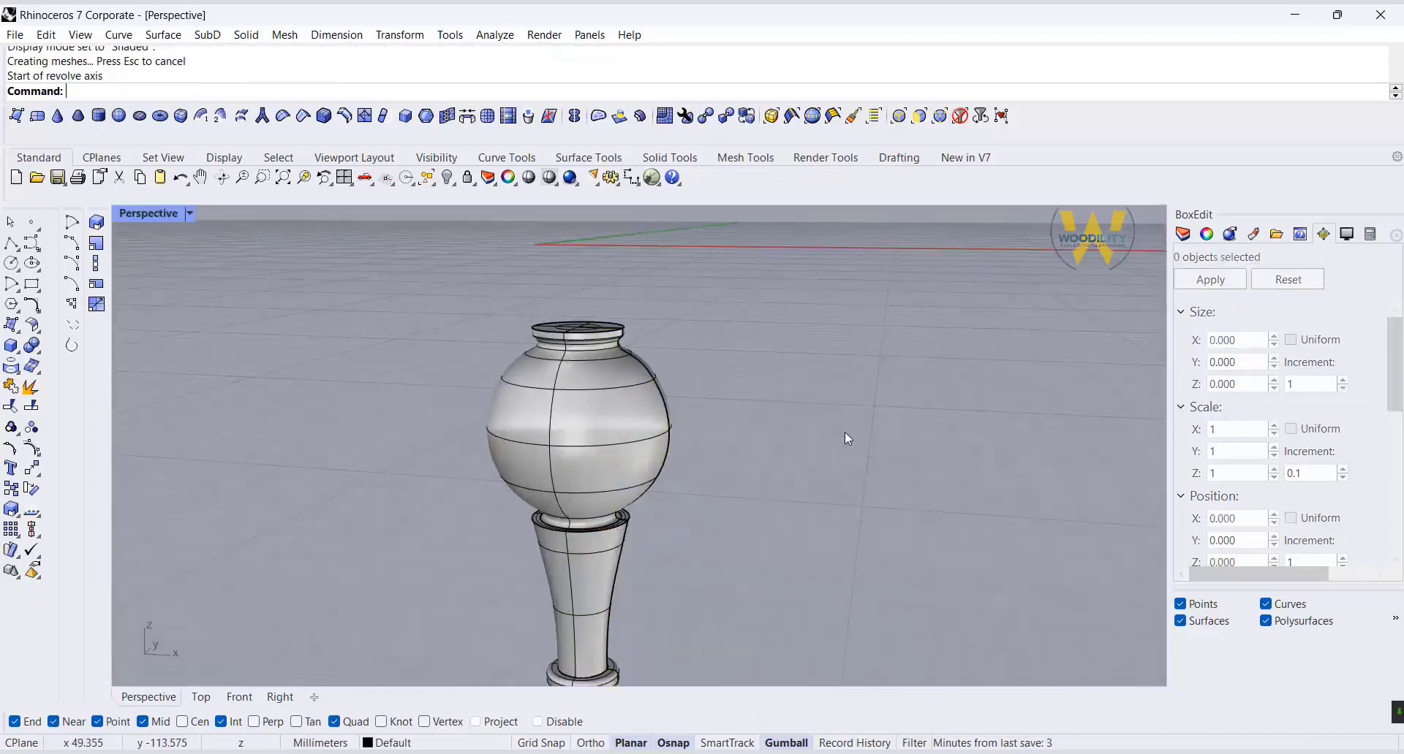
right_click_drag(844, 432, 812, 476)
scroll(587, 461, "up", 5)
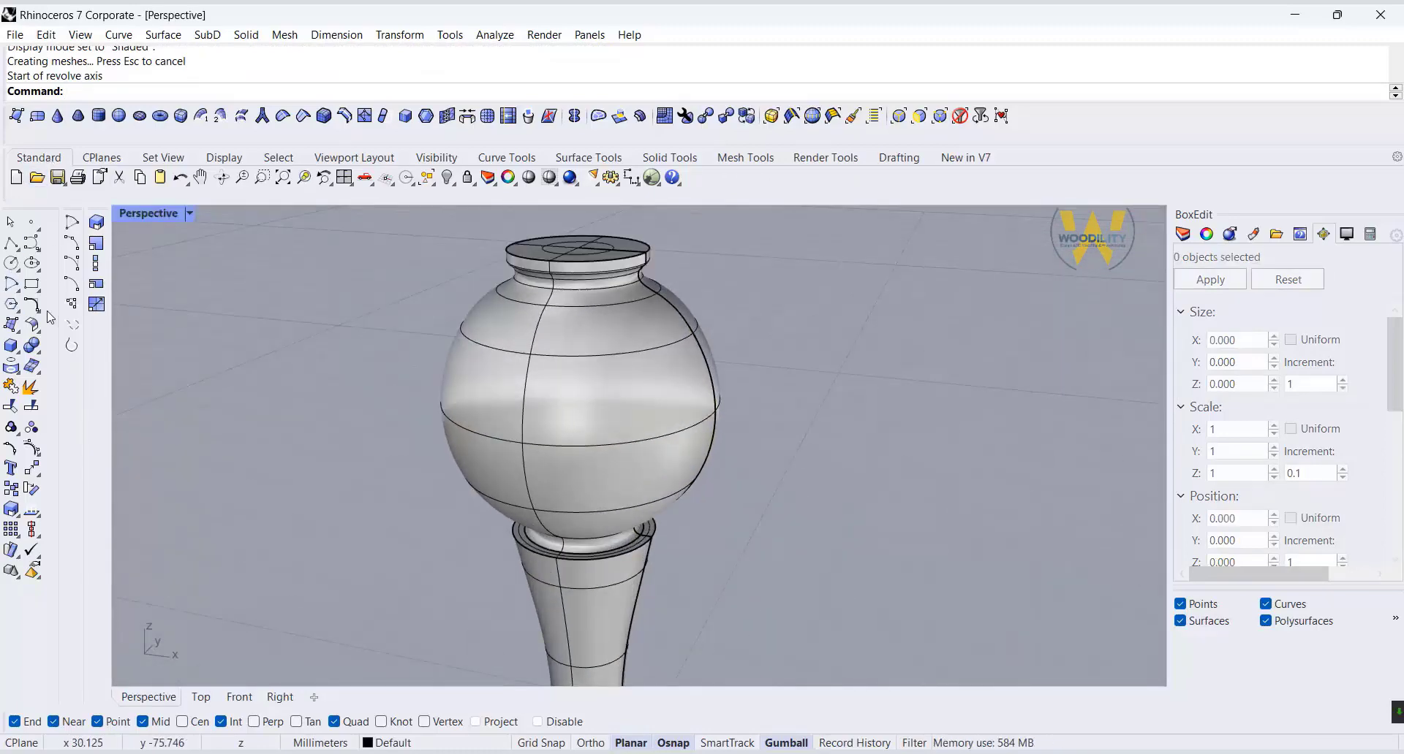
left_click(17, 374)
left_click(134, 374)
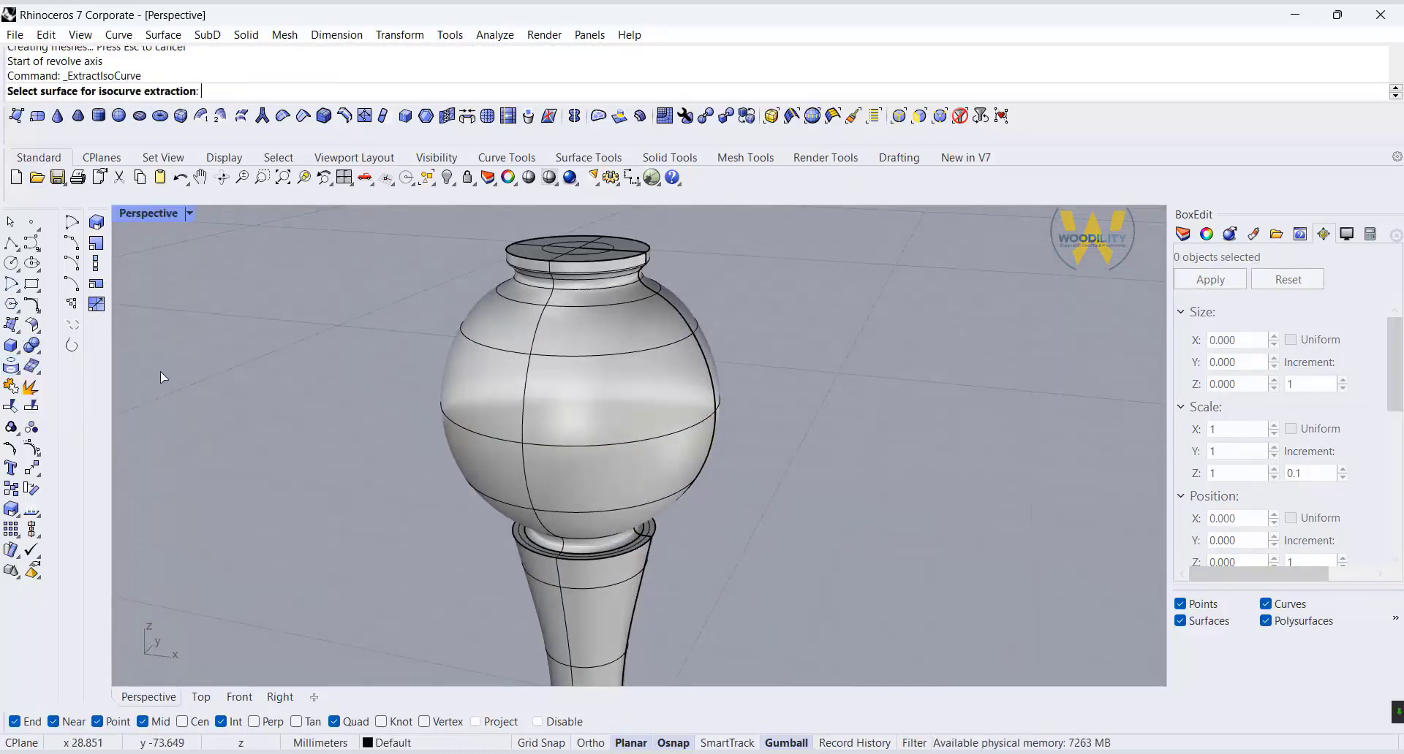
left_click(517, 455)
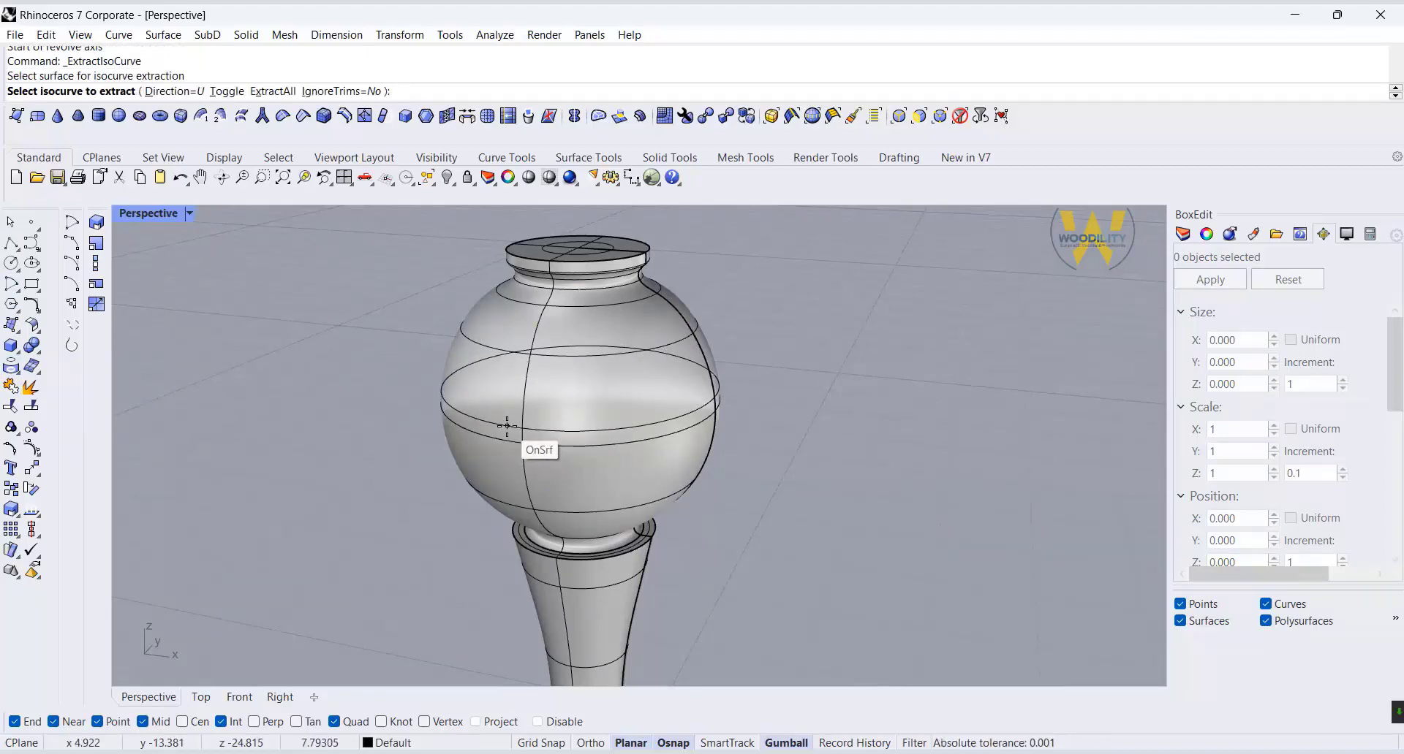
left_click(506, 426)
left_click(501, 449)
key("Return")
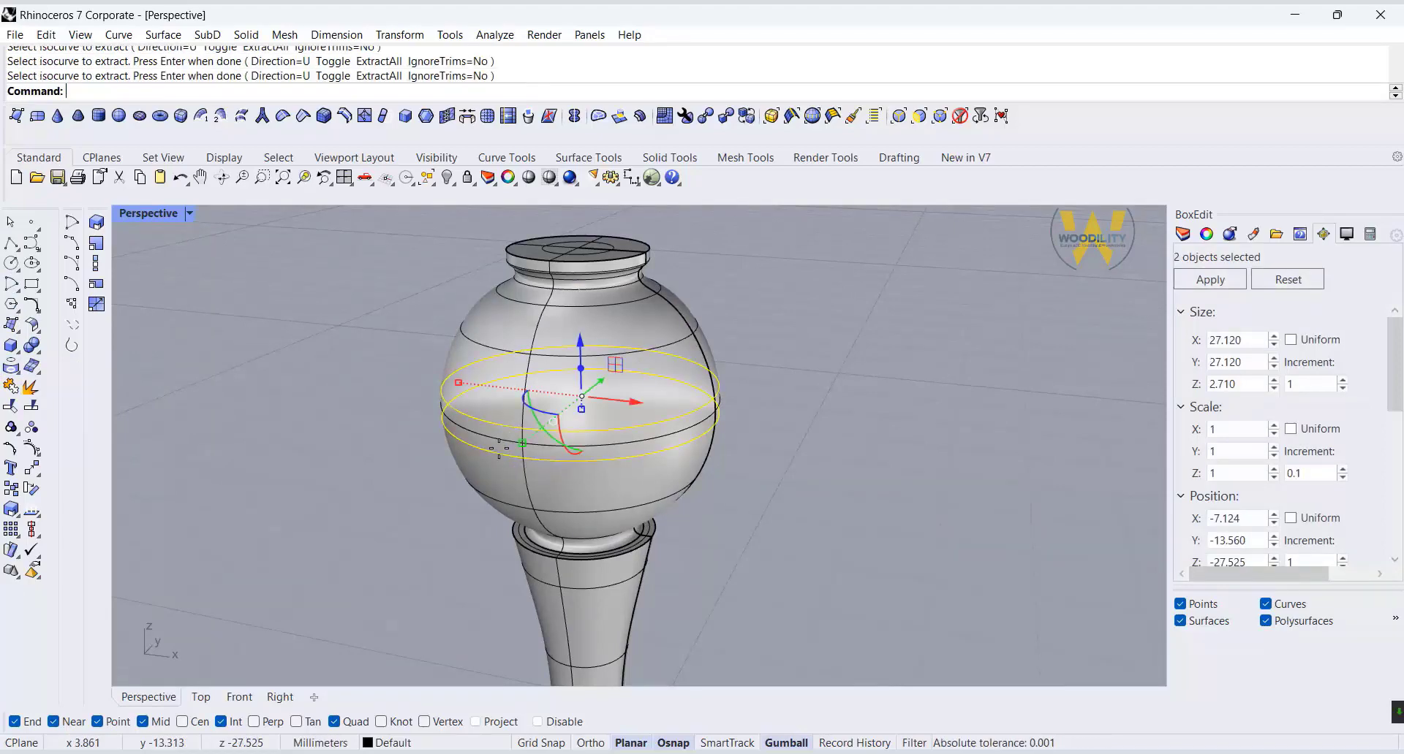
- Draw a rounded rectangle about 6.3 by 4.5 mm in the Top view, beside the leg, with small arc corners
double_click(133, 213)
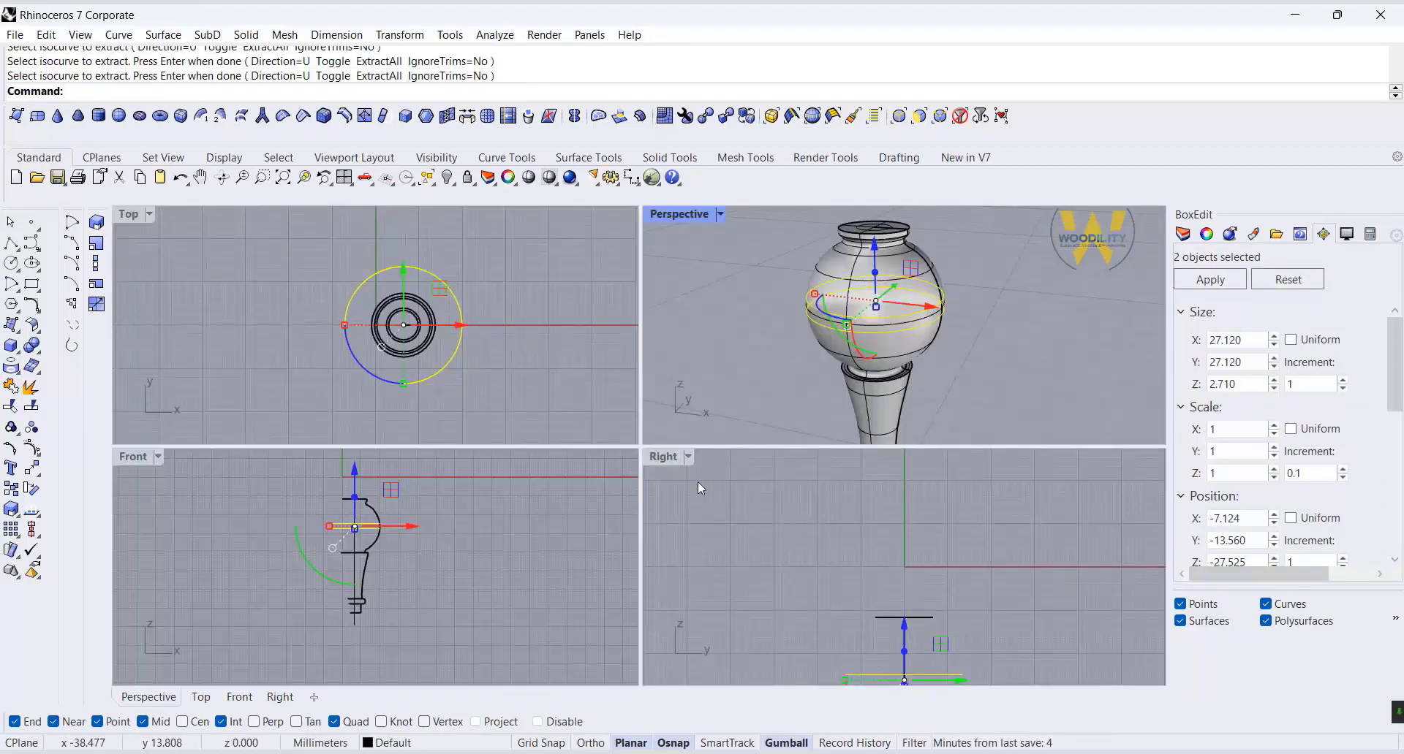
left_click(35, 288)
left_click(121, 294)
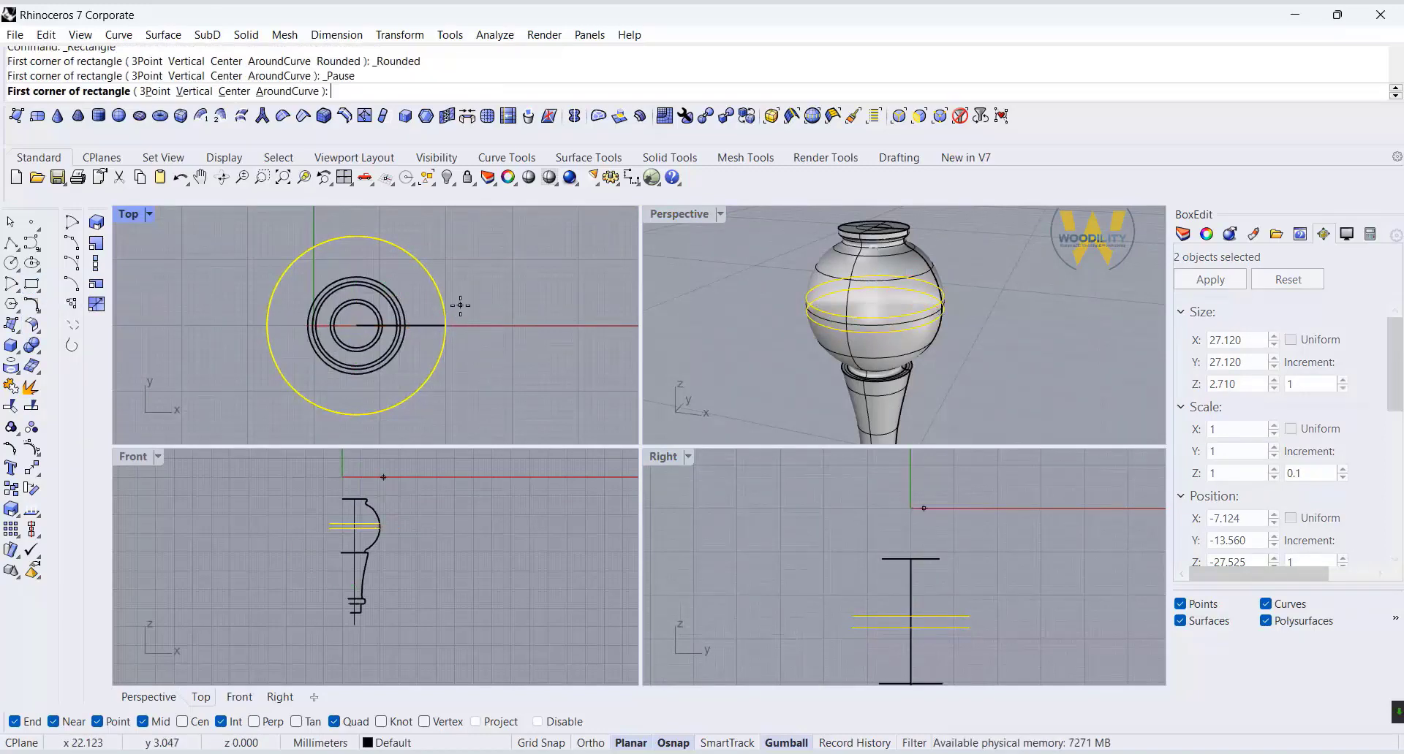
left_click(474, 296)
left_click(515, 325)
scroll(508, 301, "up", 15)
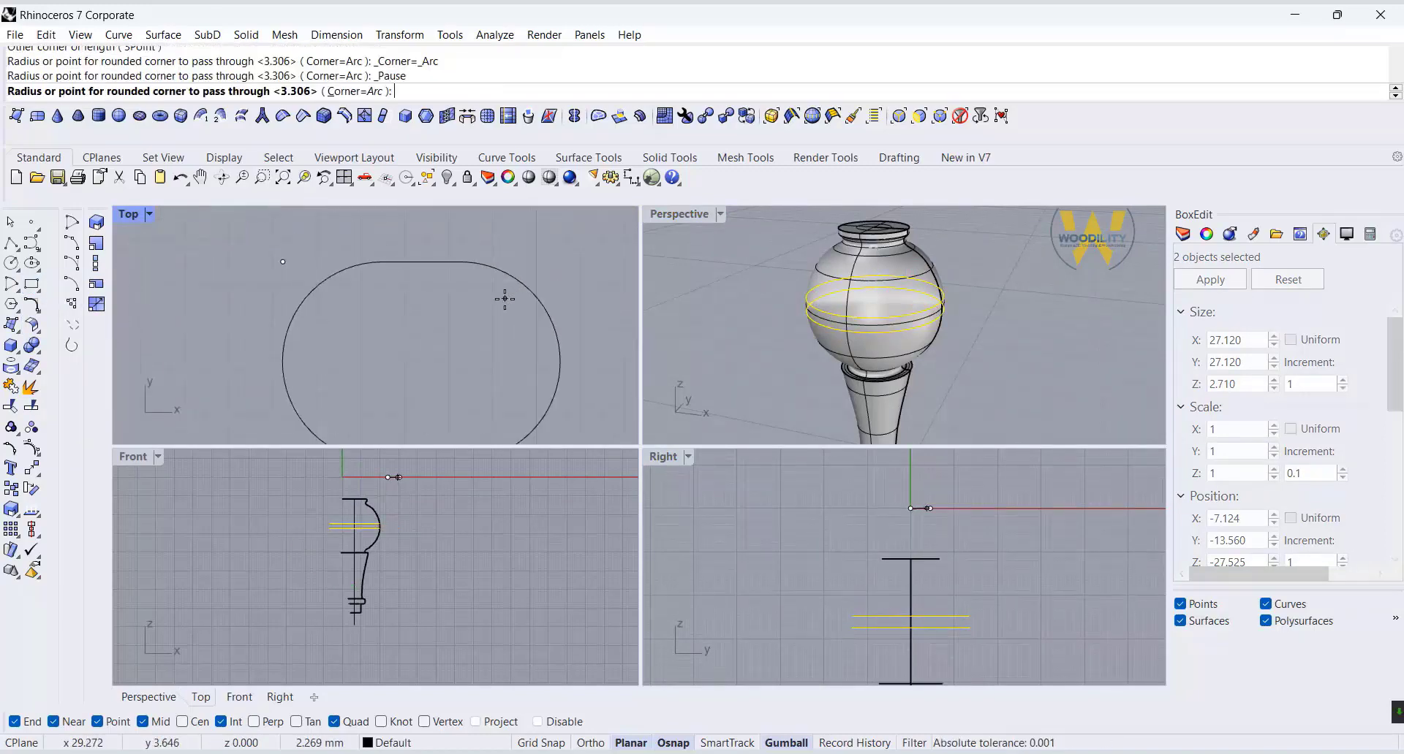
left_click(581, 264)
scroll(500, 273, "down", 5)
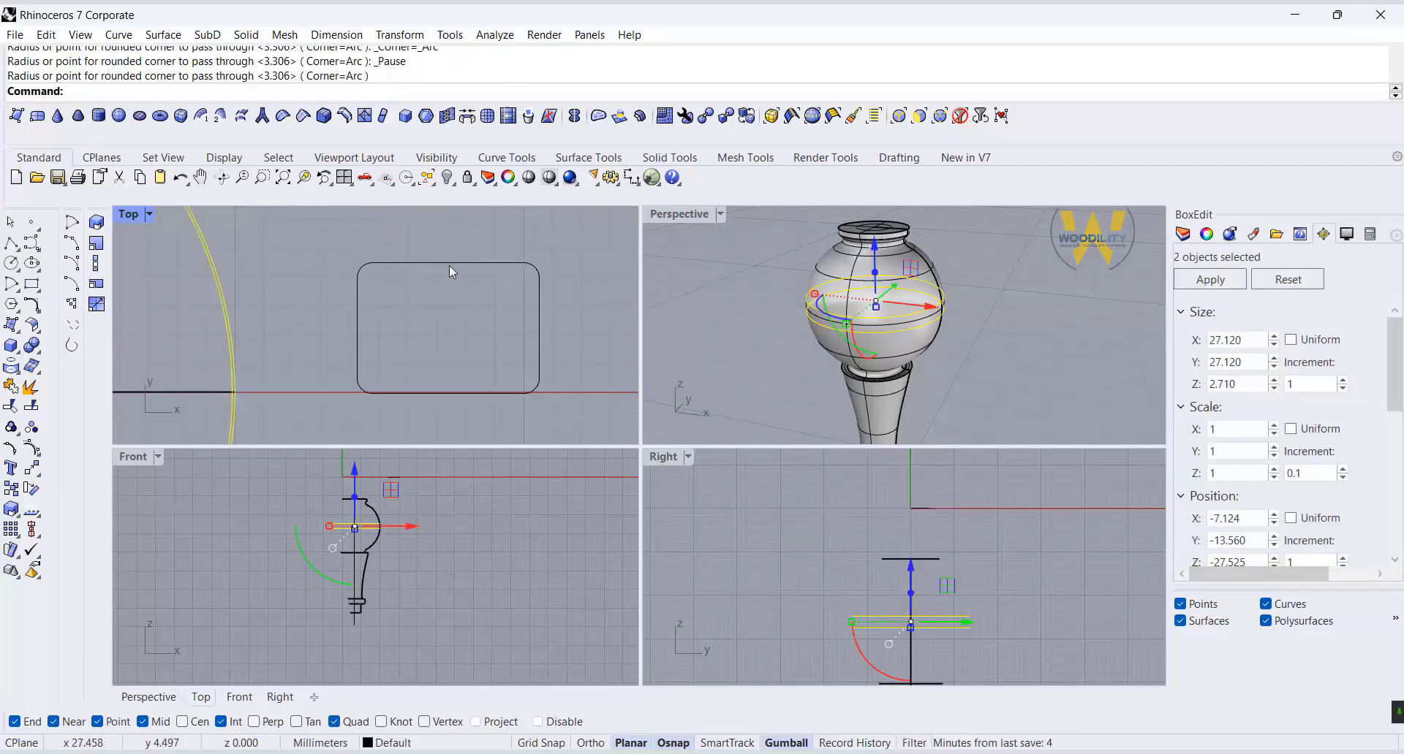
- Orient a 3D-scaled copy of the rounded rectangle by its side midpoints to stand between the two isocurves, and maximize the Perspective view
left_click(449, 263)
left_click(399, 35)
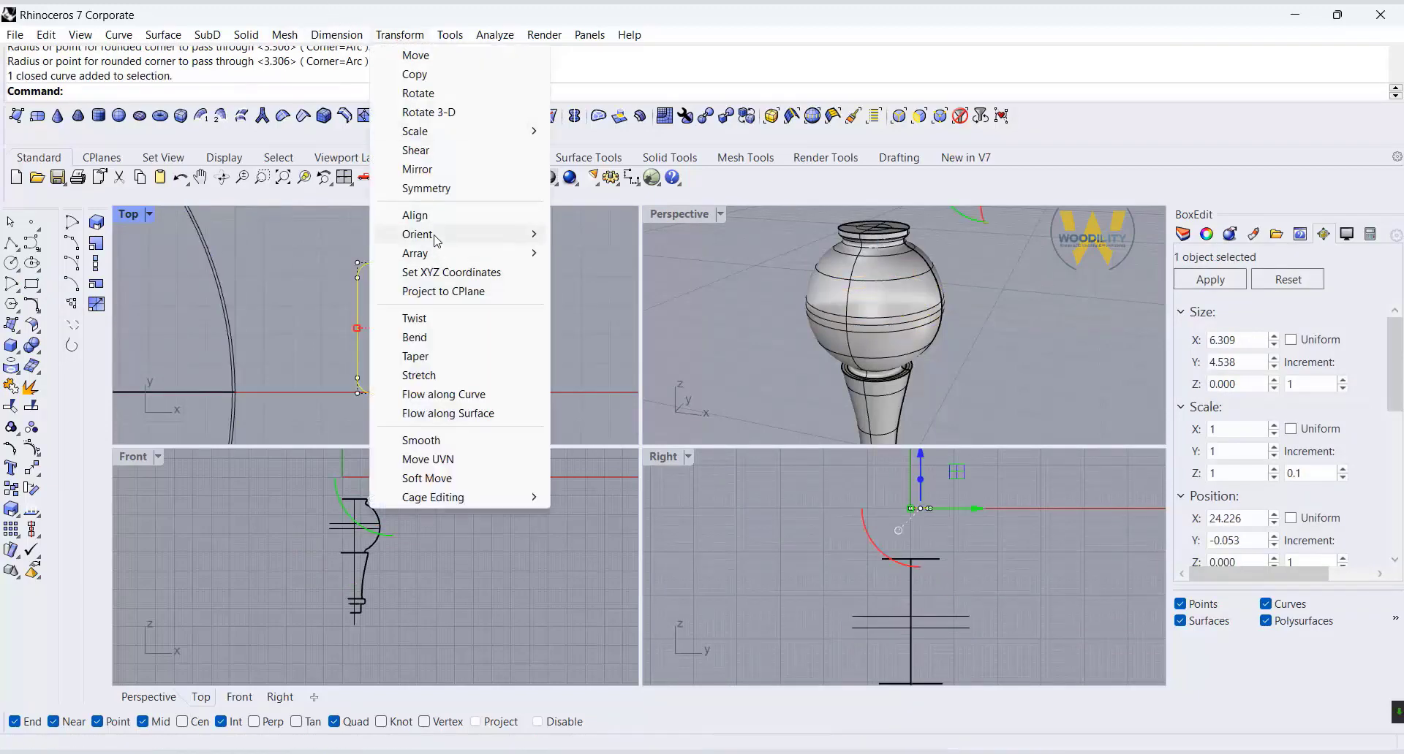
mouse_move(432, 240)
left_click(596, 232)
left_click(540, 328)
left_click(357, 329)
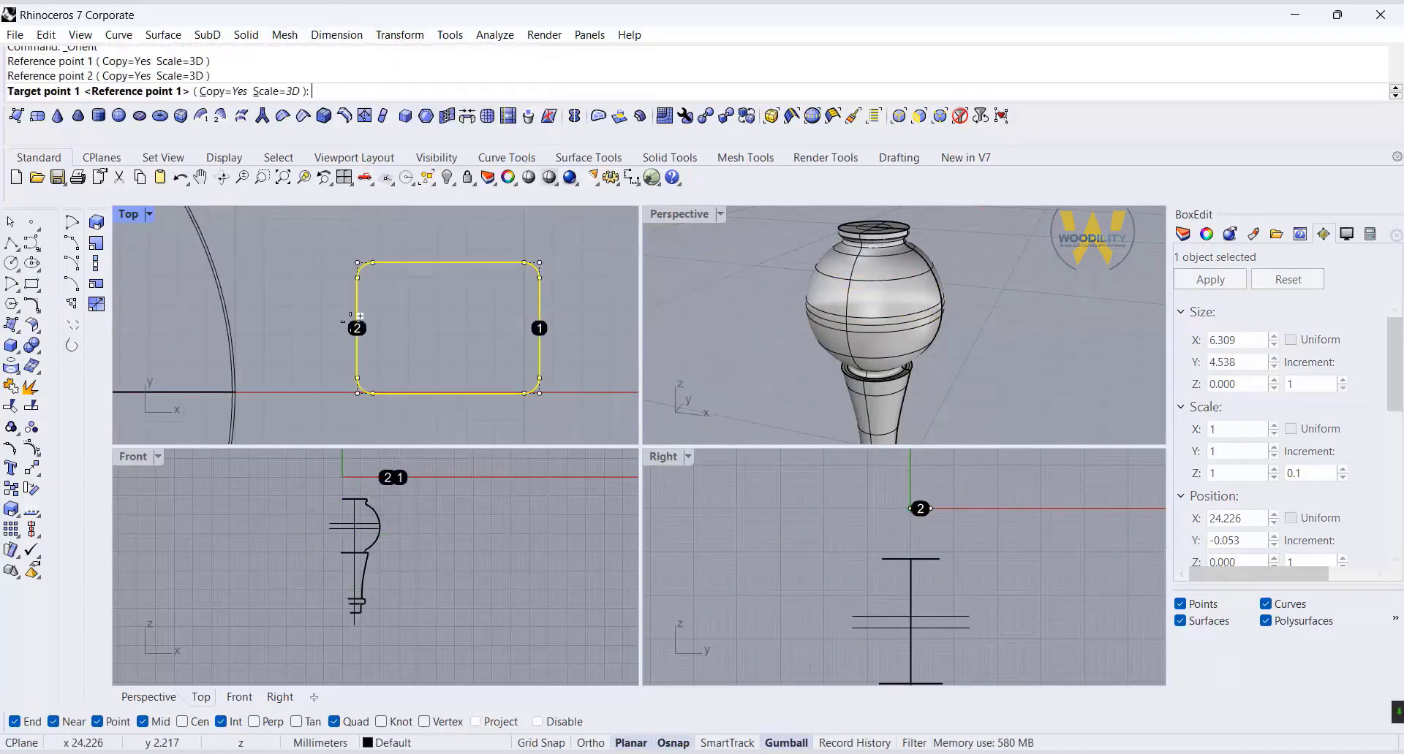
scroll(892, 358, "up", 5)
left_click(813, 293)
left_click(814, 323)
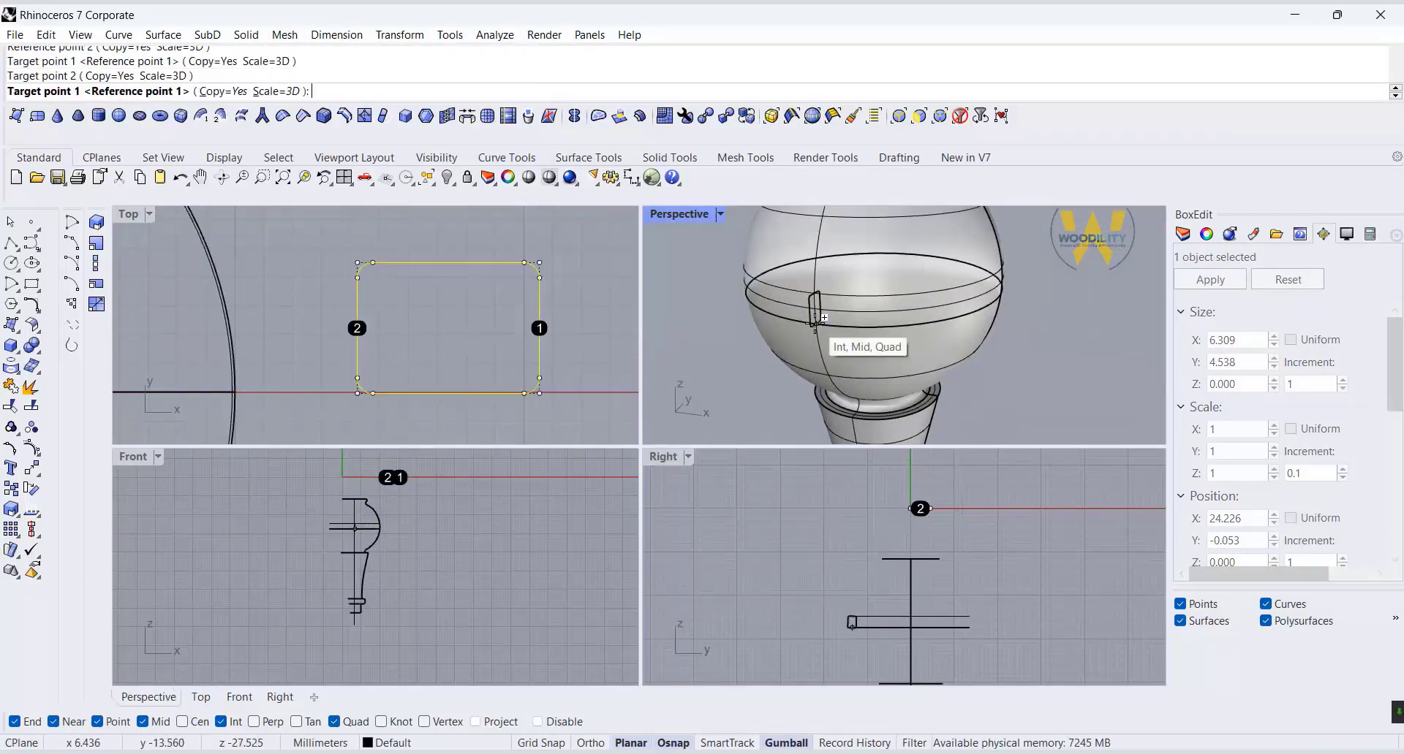
left_click(819, 319)
key("Return")
double_click(679, 213)
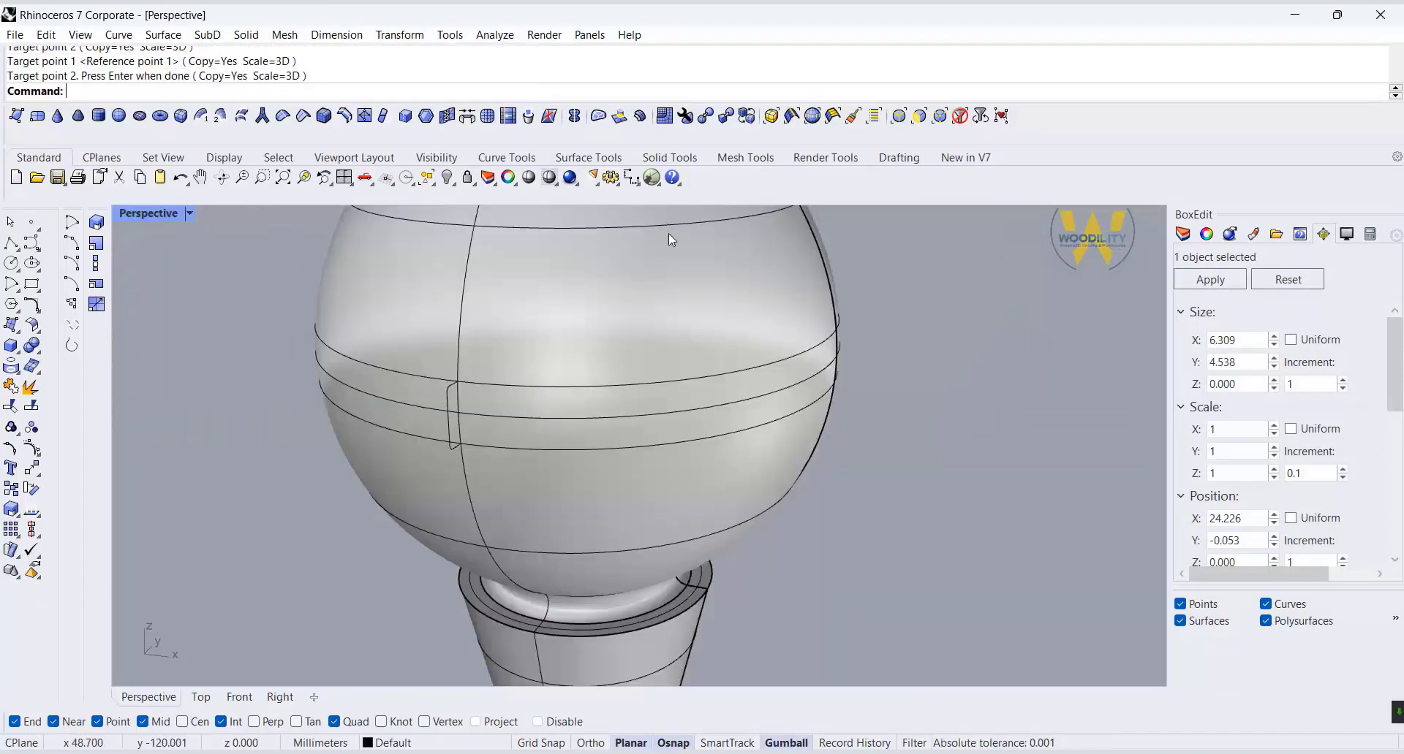
scroll(617, 382, "up", 3)
scroll(616, 383, "down", 3)
left_click(163, 35)
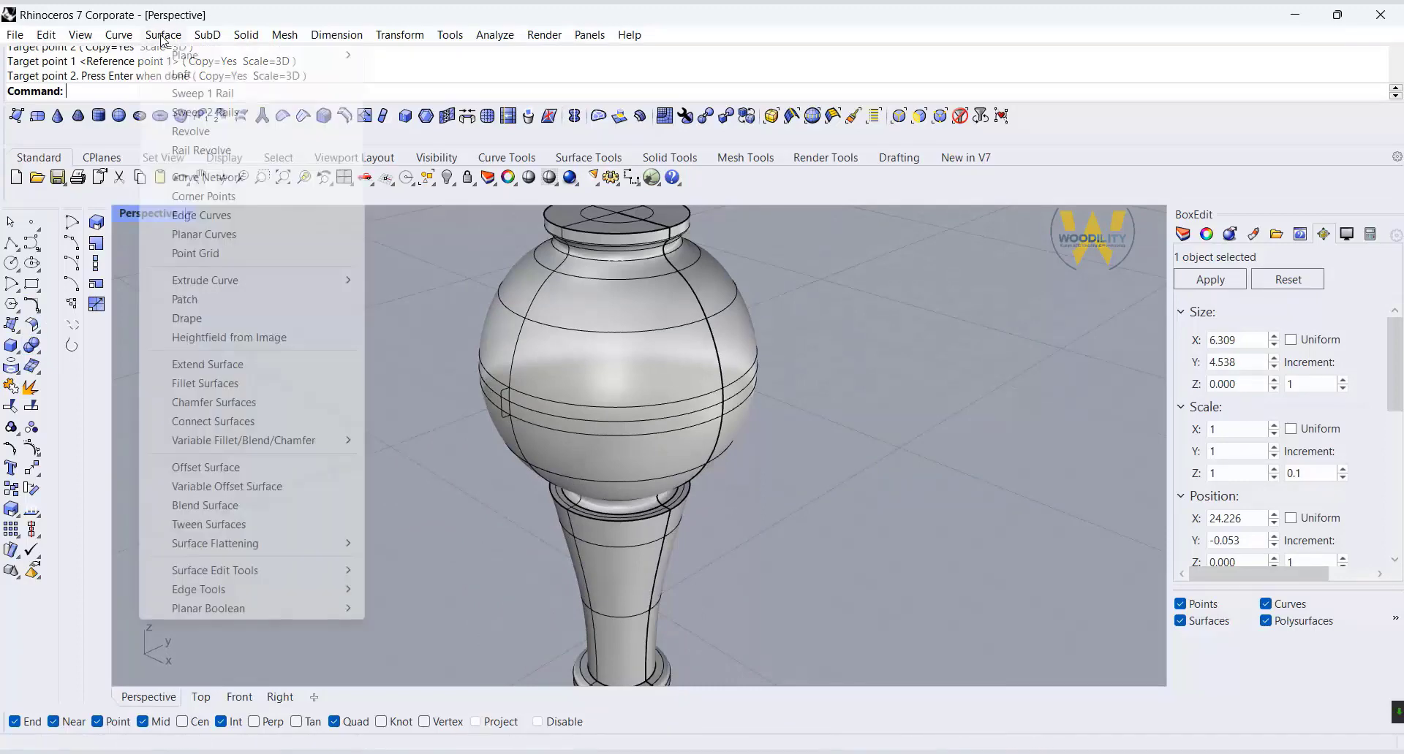
left_click(204, 114)
scroll(515, 386, "up", 4)
left_click(515, 392)
left_click(524, 440)
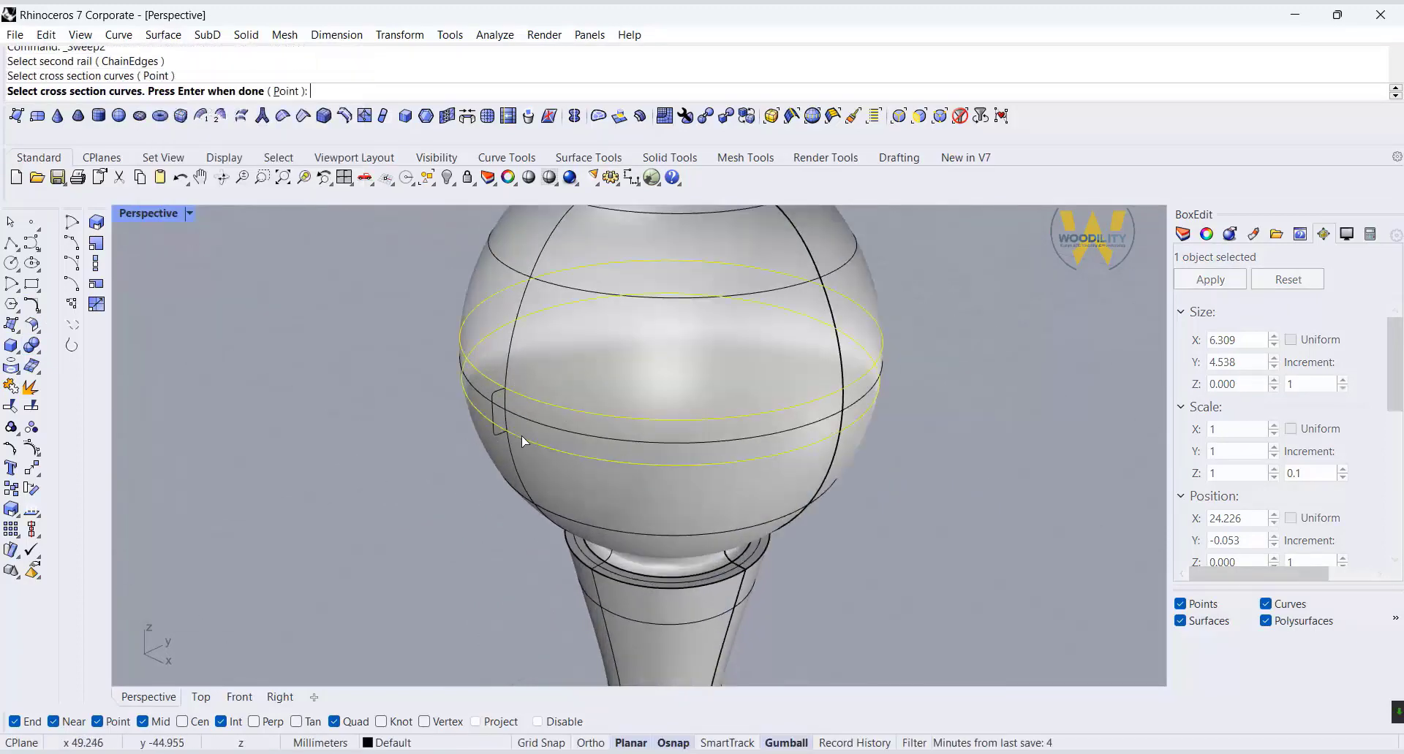
left_click(496, 413)
key("Return")
key("Return")
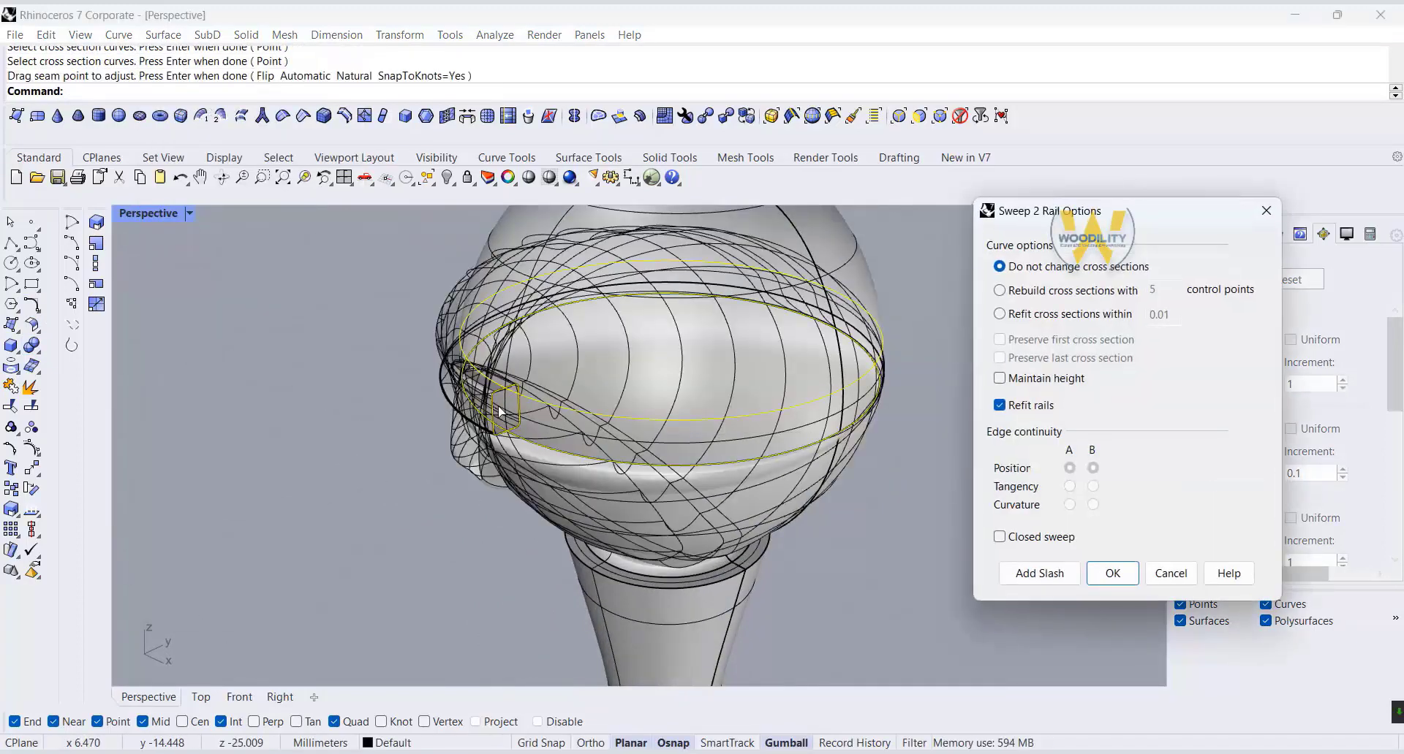
left_click(1169, 574)
- Sweep the small rounded rectangle along the two extracted isocurves as rails to form a ring around the sphere
left_click(168, 38)
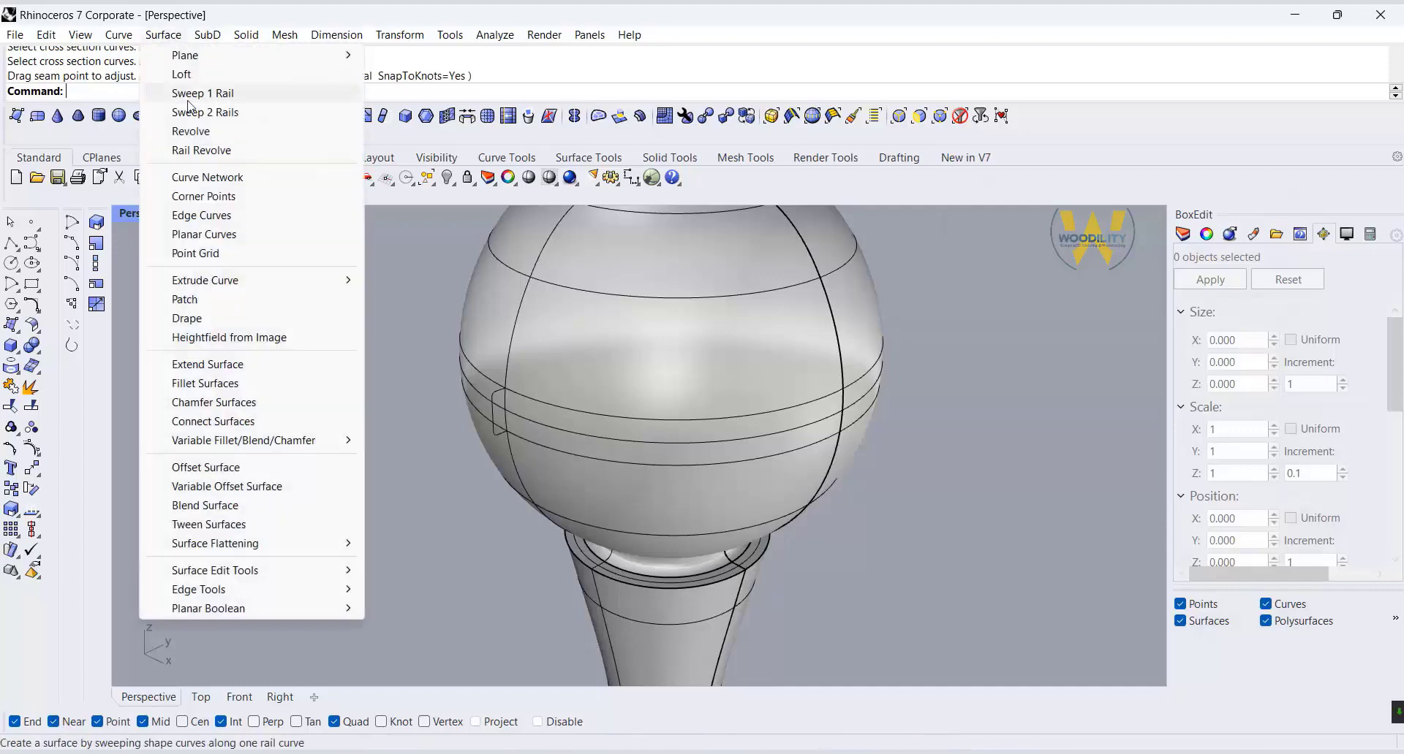
left_click(186, 110)
left_click(636, 419)
left_click(599, 461)
left_click(493, 404)
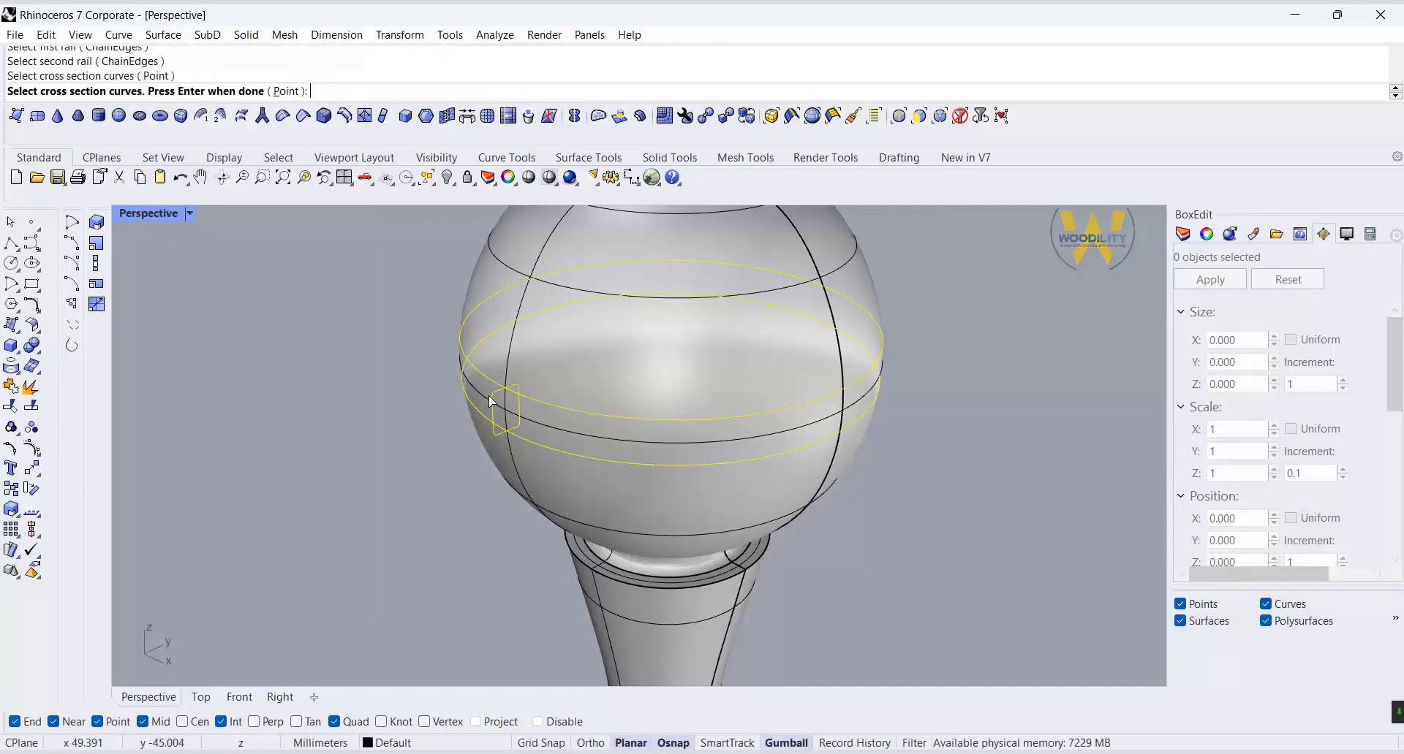
key("Return")
key("Return")
left_click(1109, 573)
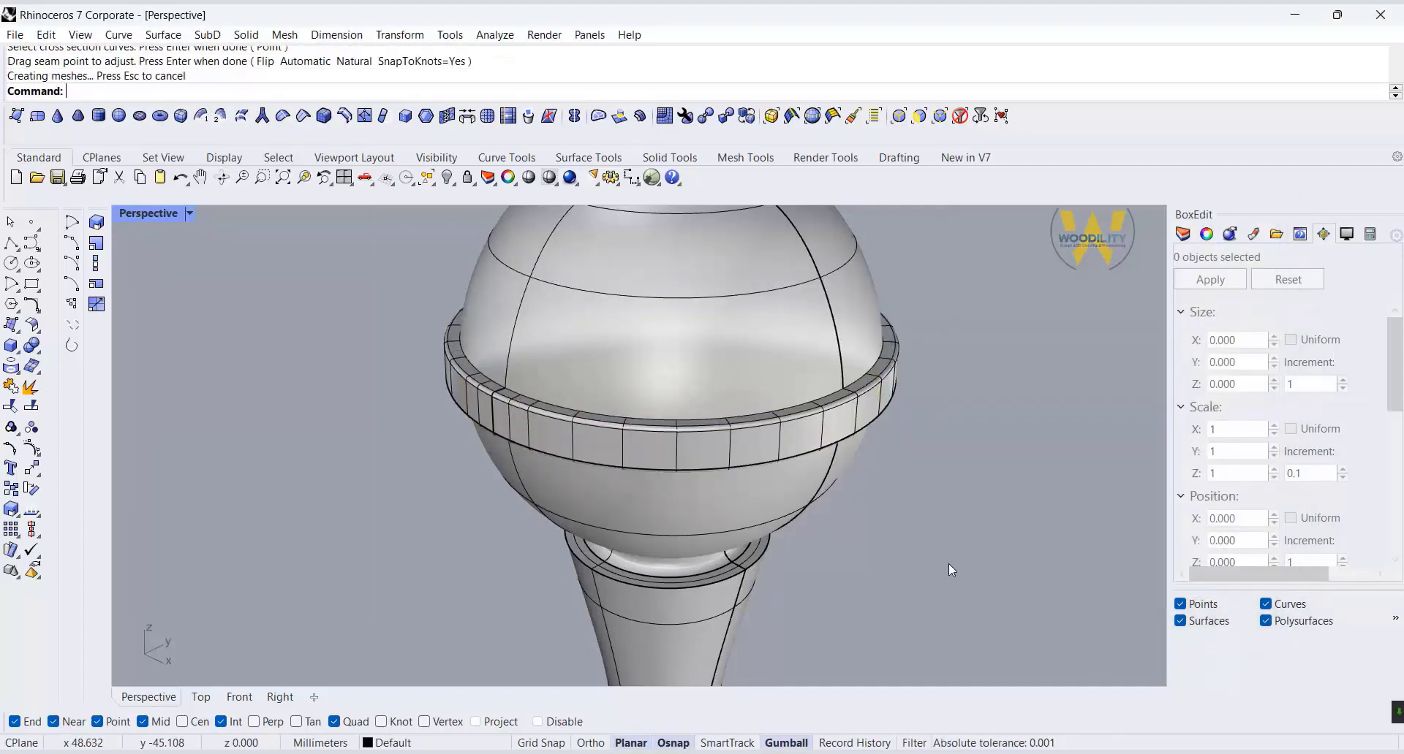
- Duplicate the whole leg with its ring and curves, placing the copy beside the original along the X direction
scroll(928, 526, "down", 5)
scroll(636, 417, "down", 3)
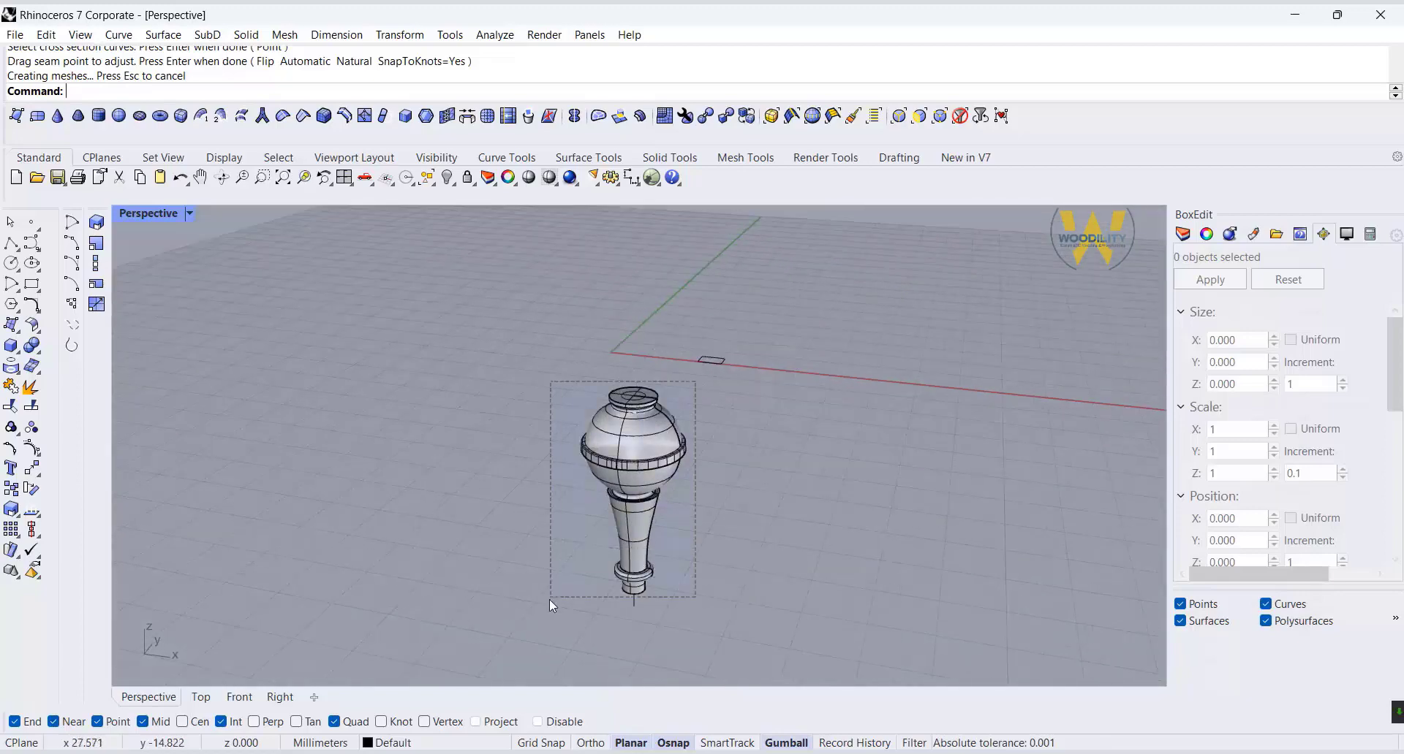
left_click_drag(550, 599, 516, 617)
left_click_drag(692, 516, 880, 532, "alt")
left_click(989, 522)
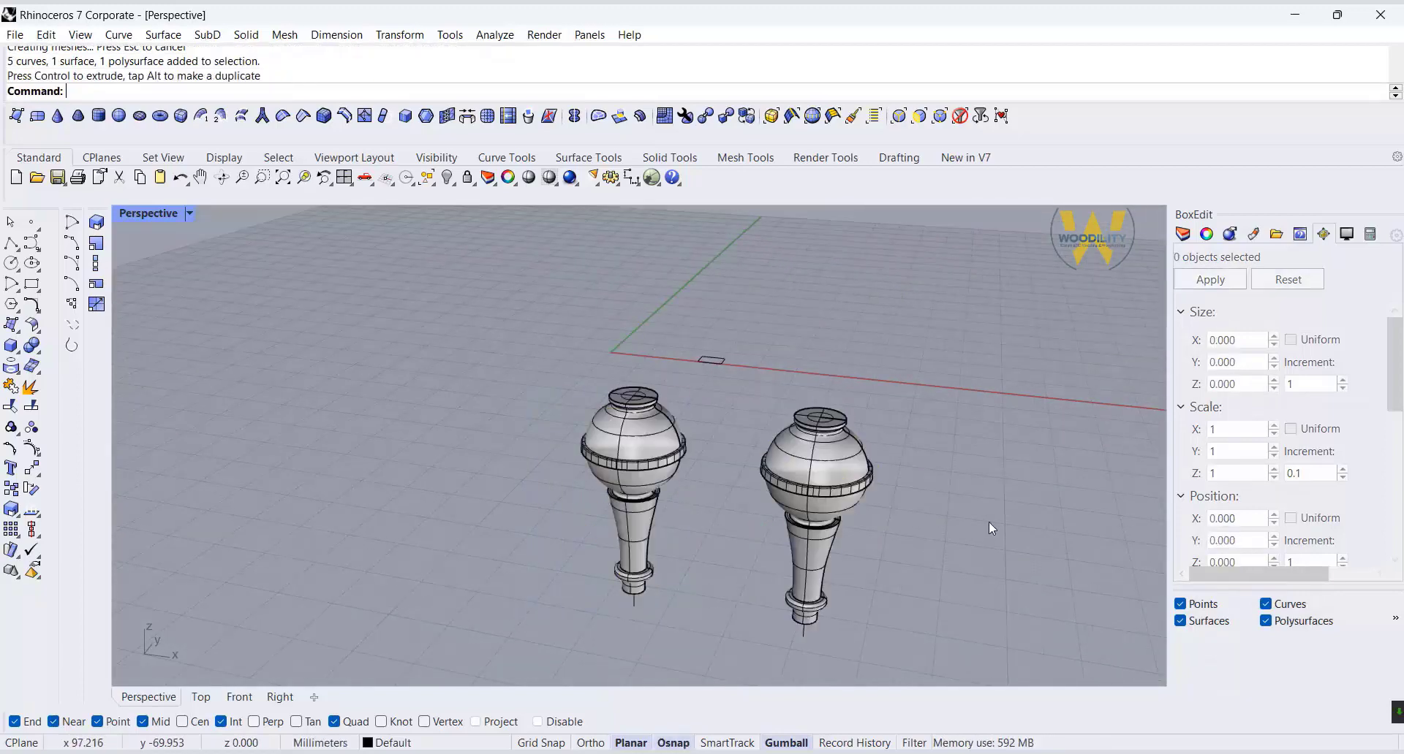
- Subtract the ring from the copied leg with Boolean Difference to cut a groove around its sphere
scroll(998, 522, "up", 4)
left_click(803, 424)
left_click(39, 352)
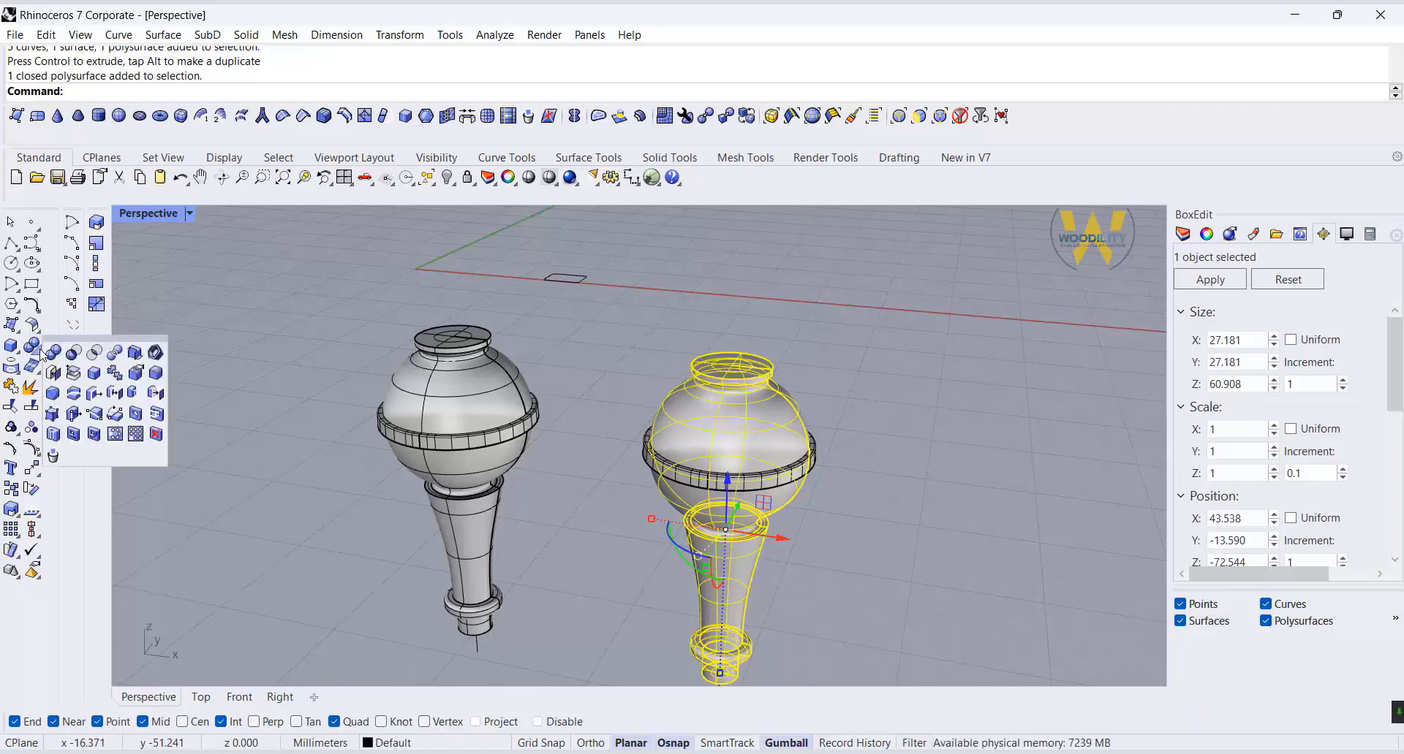
left_click(71, 353)
left_click(785, 479)
right_click(785, 479)
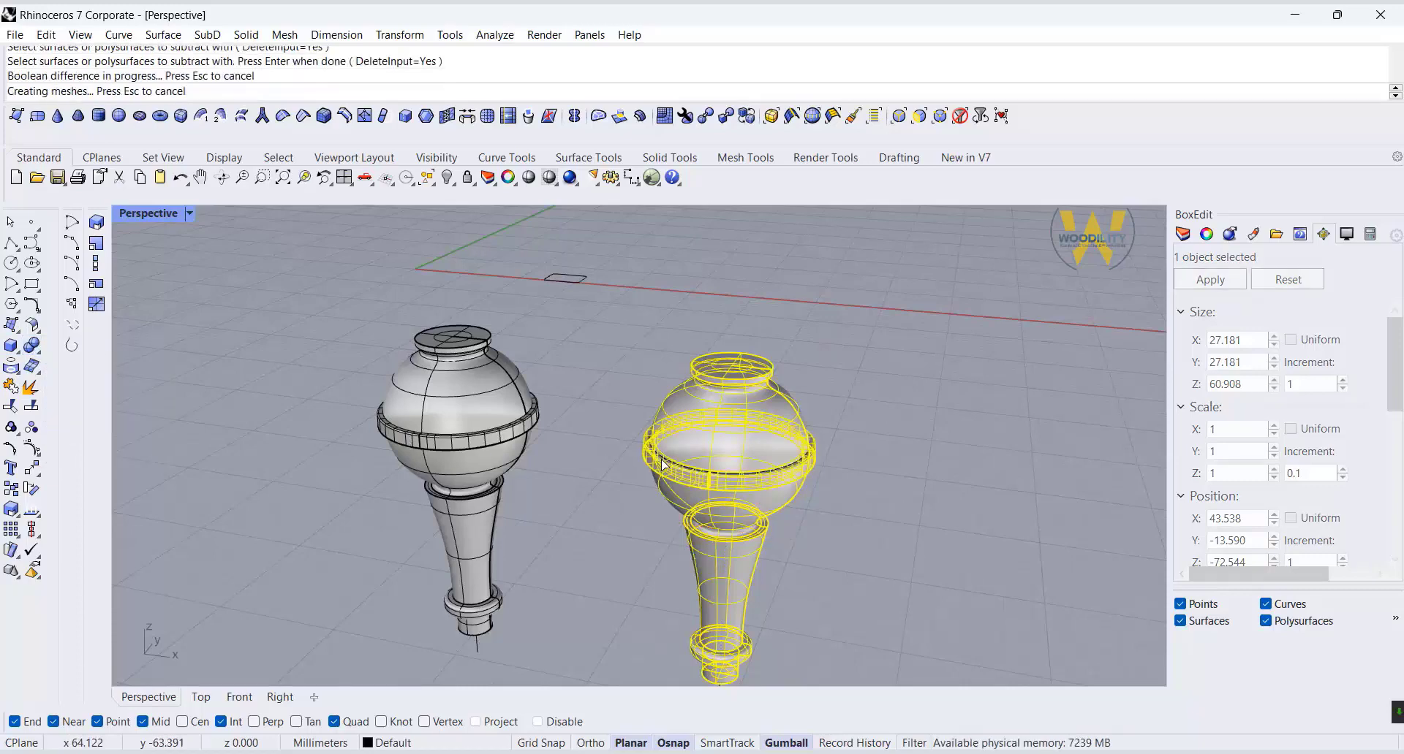
- Create a Custom material and assign wood texture 009 from the Evermotion Textures folder as its color texture
scroll(870, 464, "down", 2)
right_click_drag(868, 462, 858, 462)
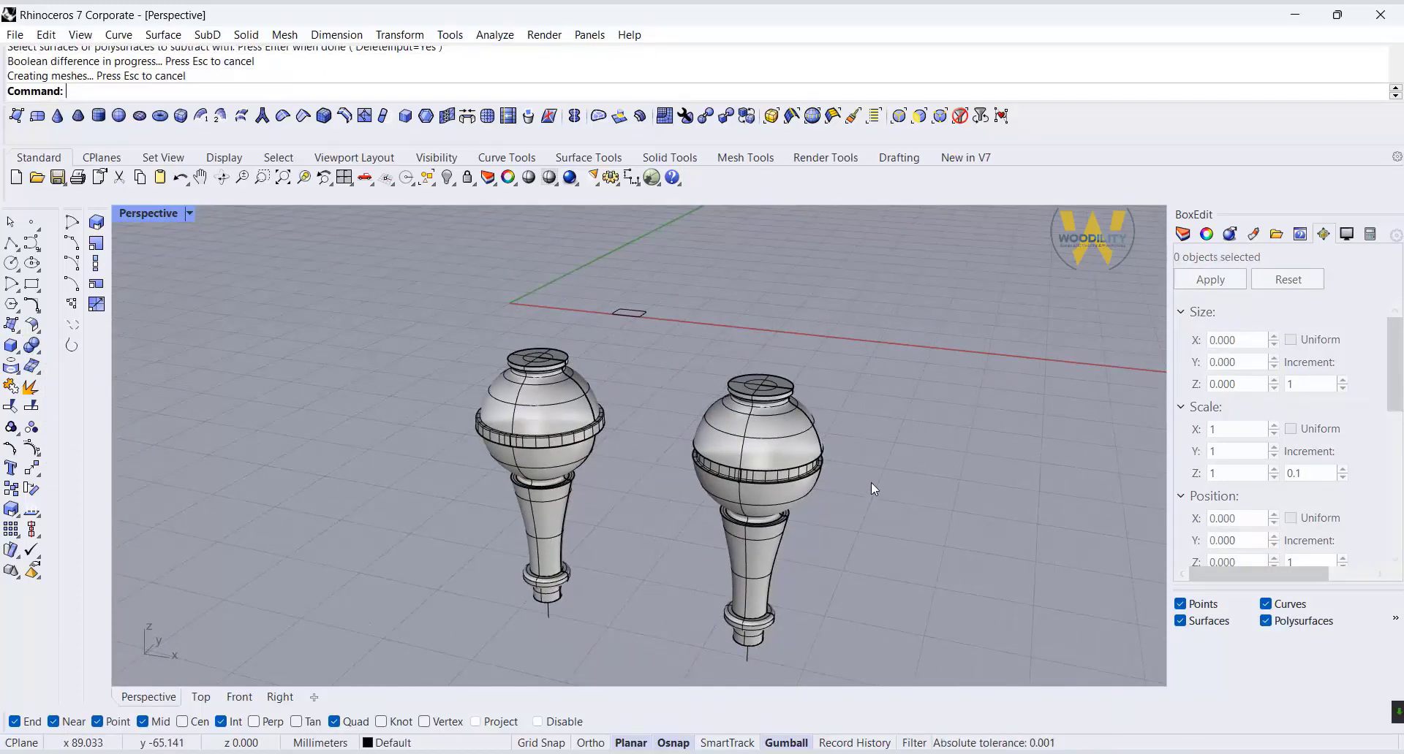
left_click(1252, 236)
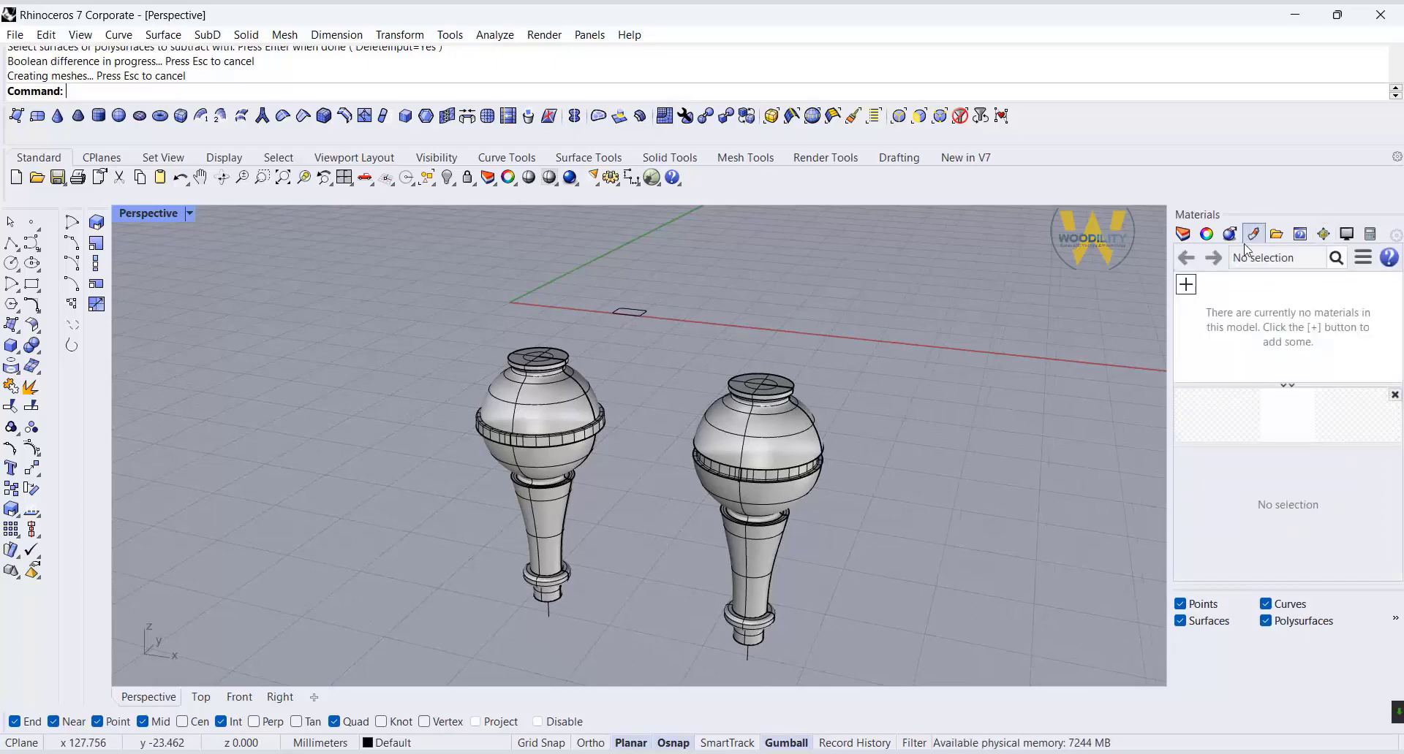
left_click(1186, 285)
left_click(1150, 349)
scroll(1276, 541, "down", 10)
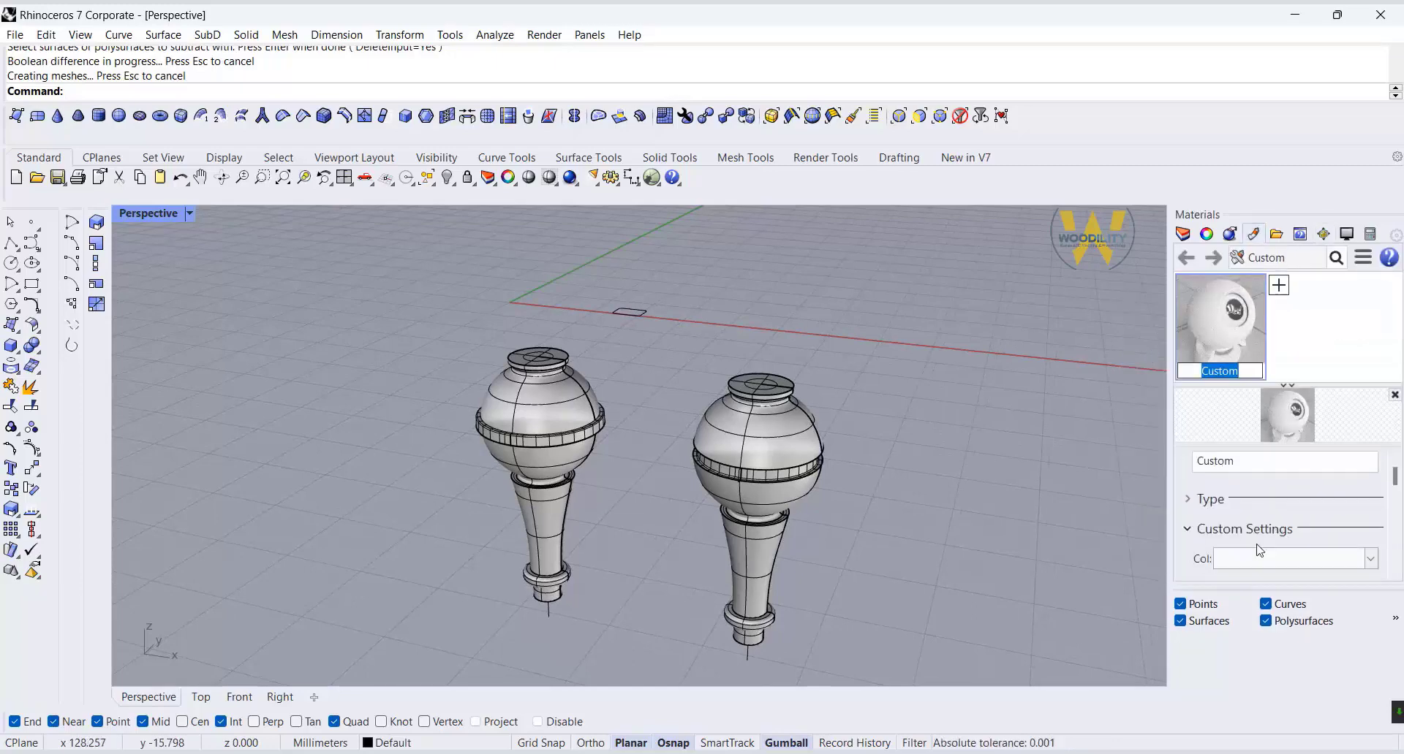
left_click(1275, 561)
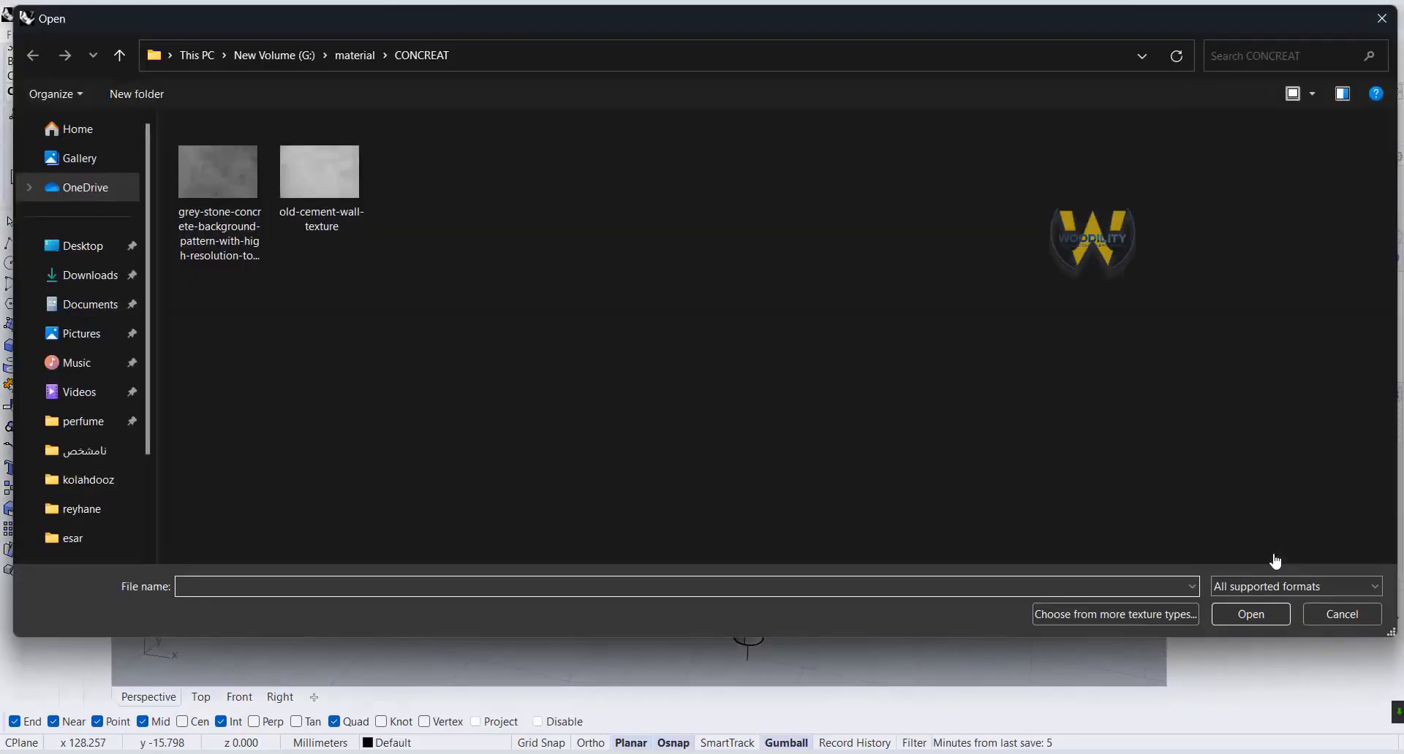
left_click(345, 56)
double_click(209, 334)
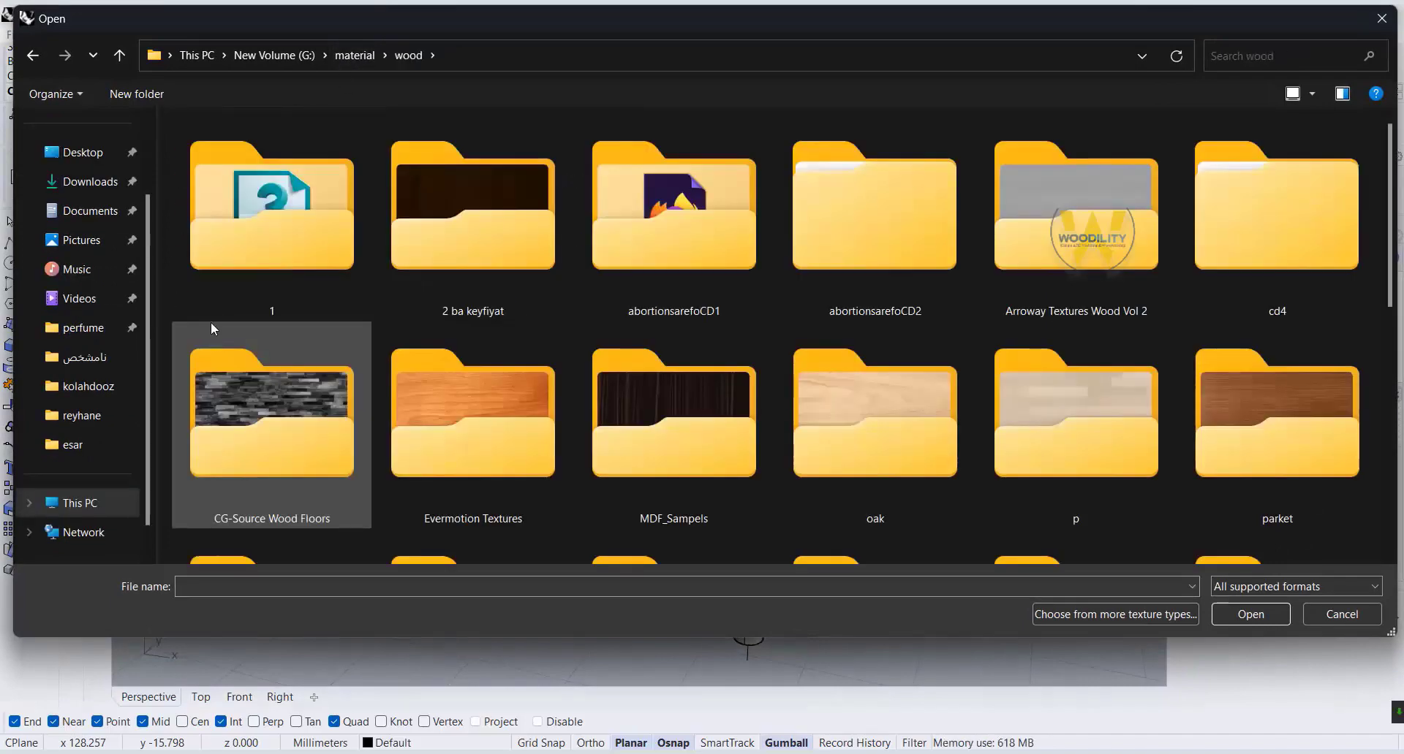
double_click(476, 411)
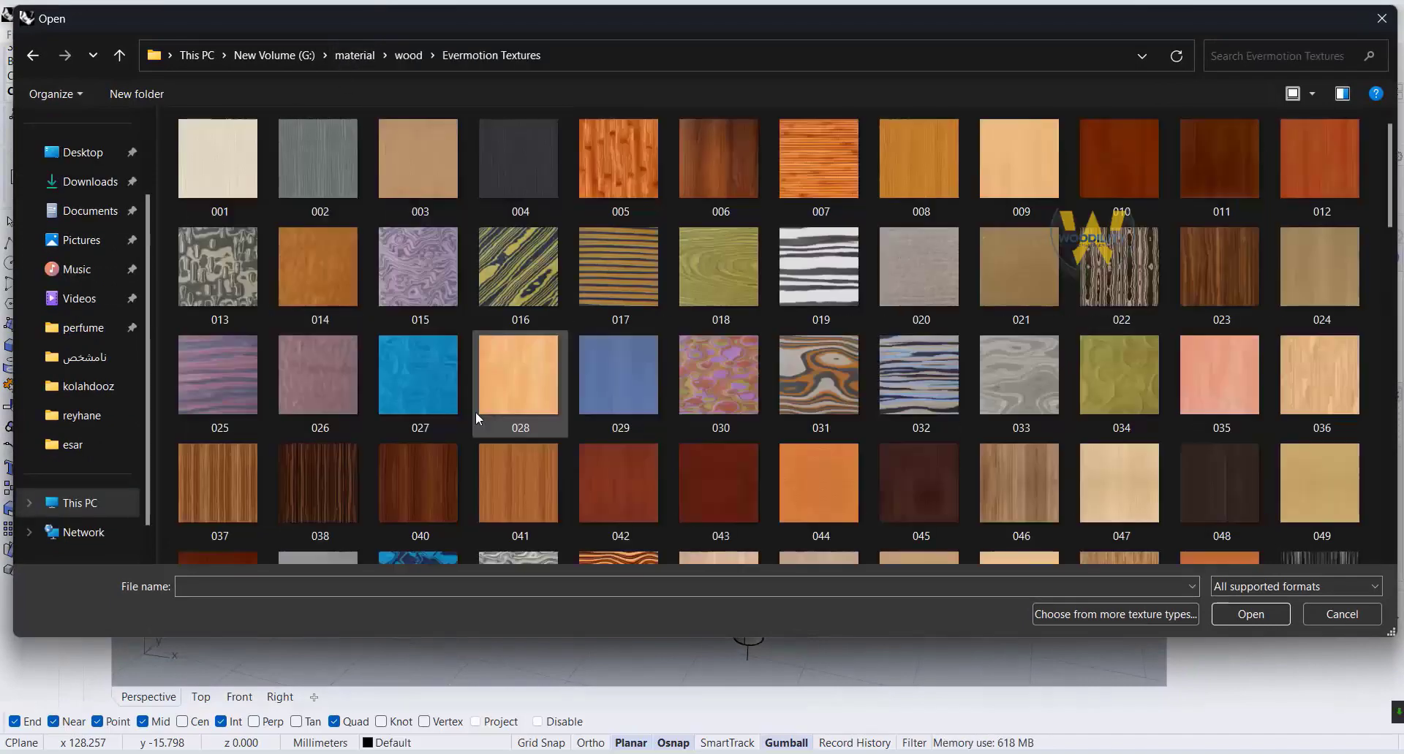
left_click(1013, 179)
left_click(1250, 614)
- Assign the wood material to the grooved leg and set the Perspective view to Rendered display
left_click(736, 471)
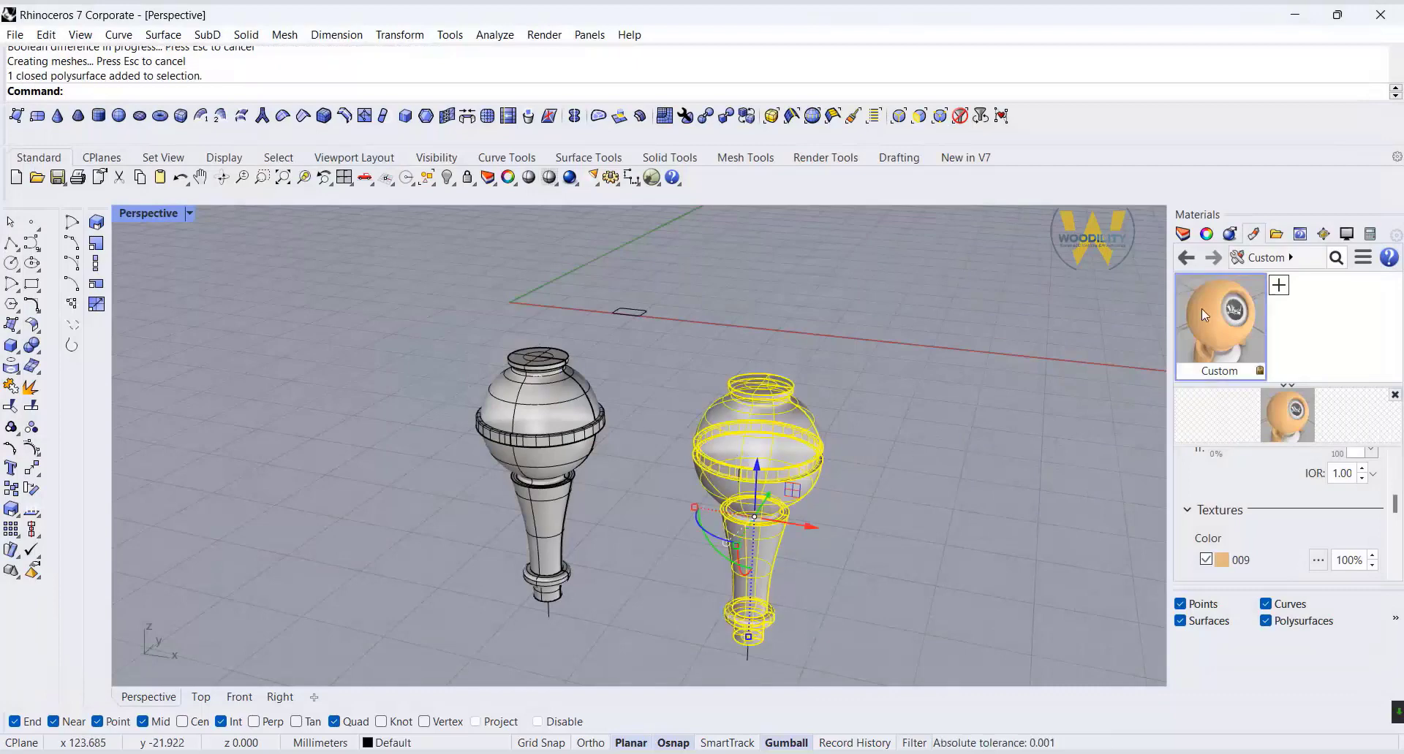
right_click(1219, 321)
left_click(1175, 15)
left_click(190, 214)
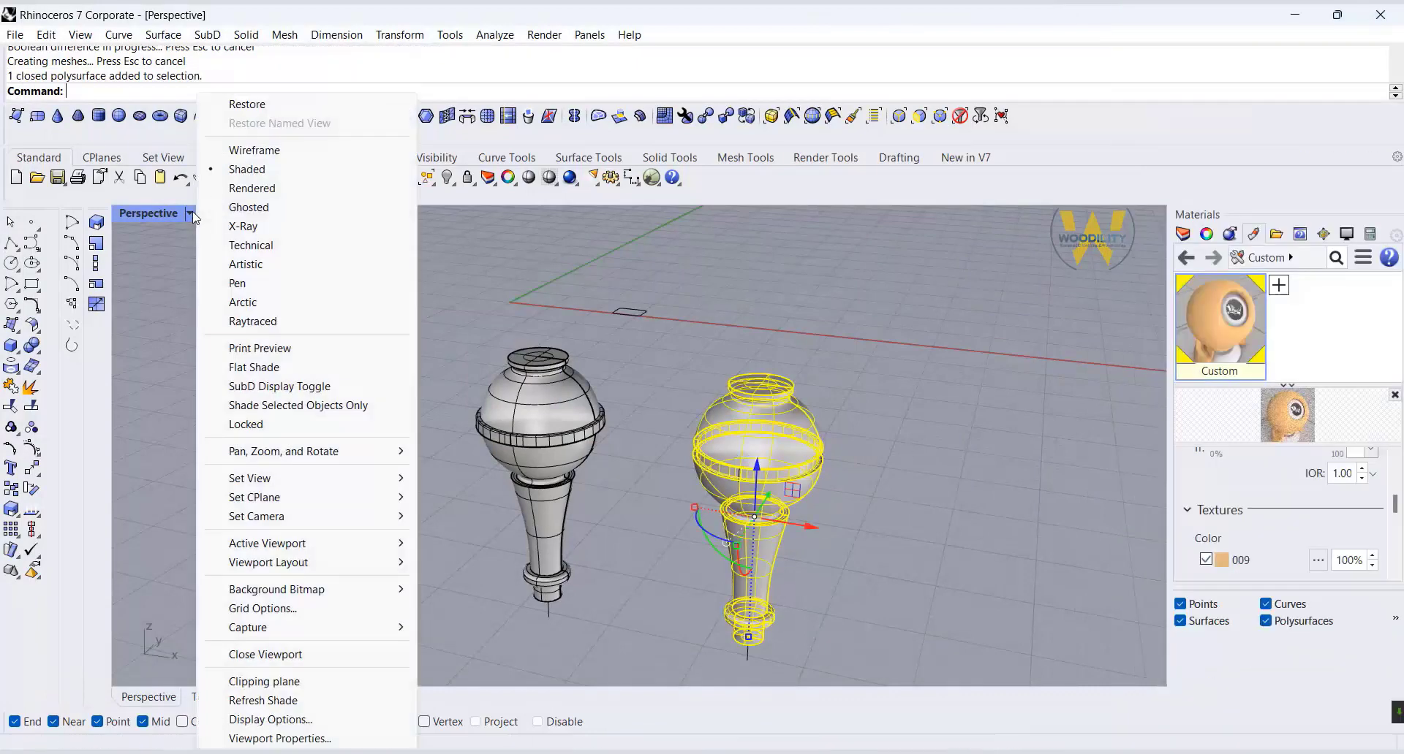
left_click(252, 188)
left_click(949, 492)
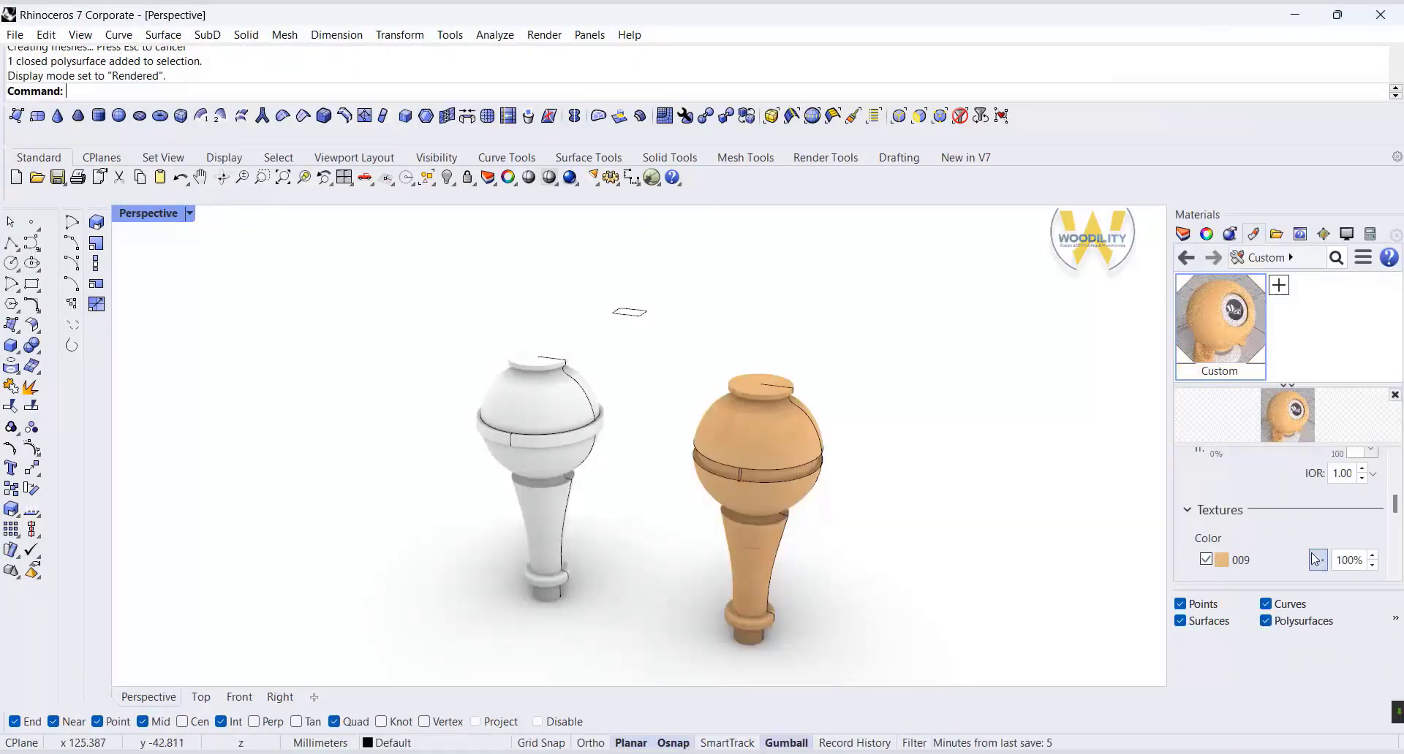
- Set the rotation of the 009 wood texture's mapping to 90 degrees
scroll(1315, 560, "down", 1)
left_click(1317, 526)
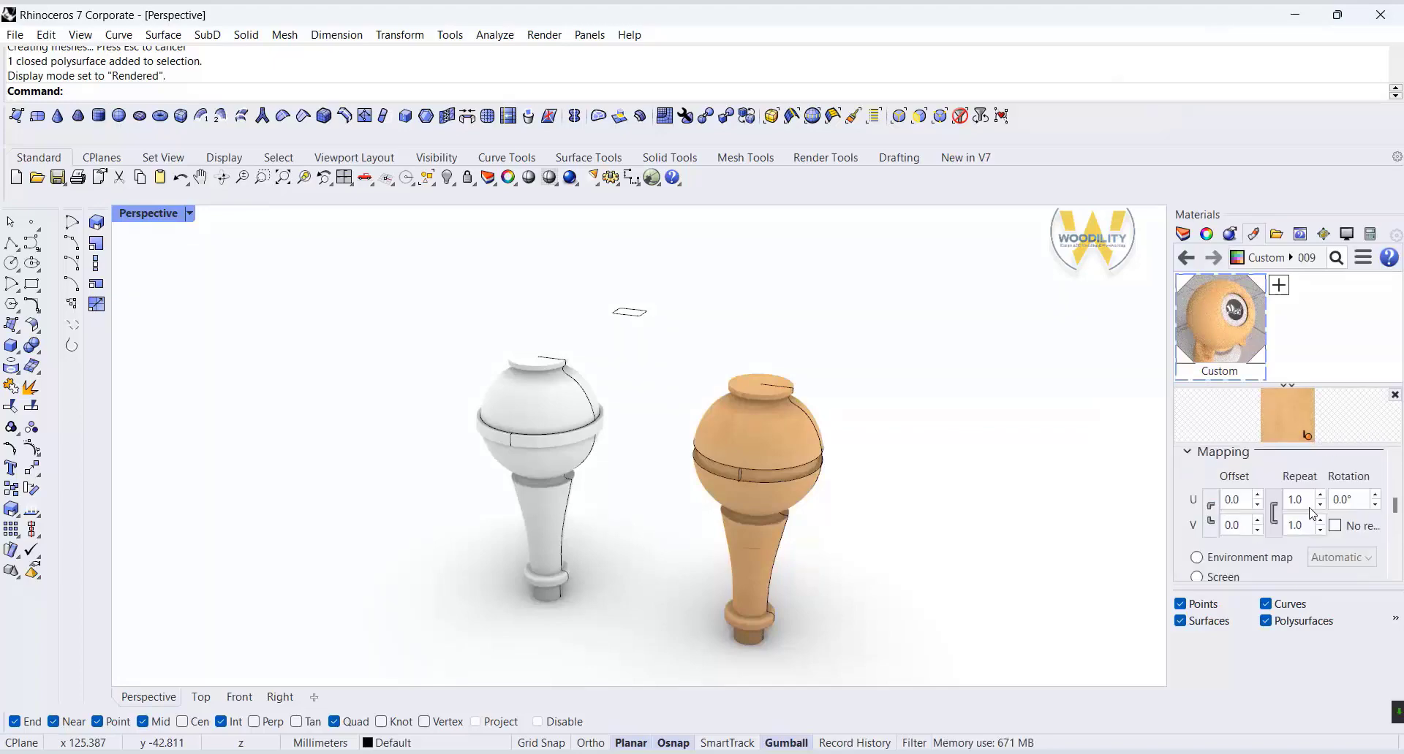
scroll(1312, 514, "down", 1)
left_click(1345, 470)
type("90")
key("Return")
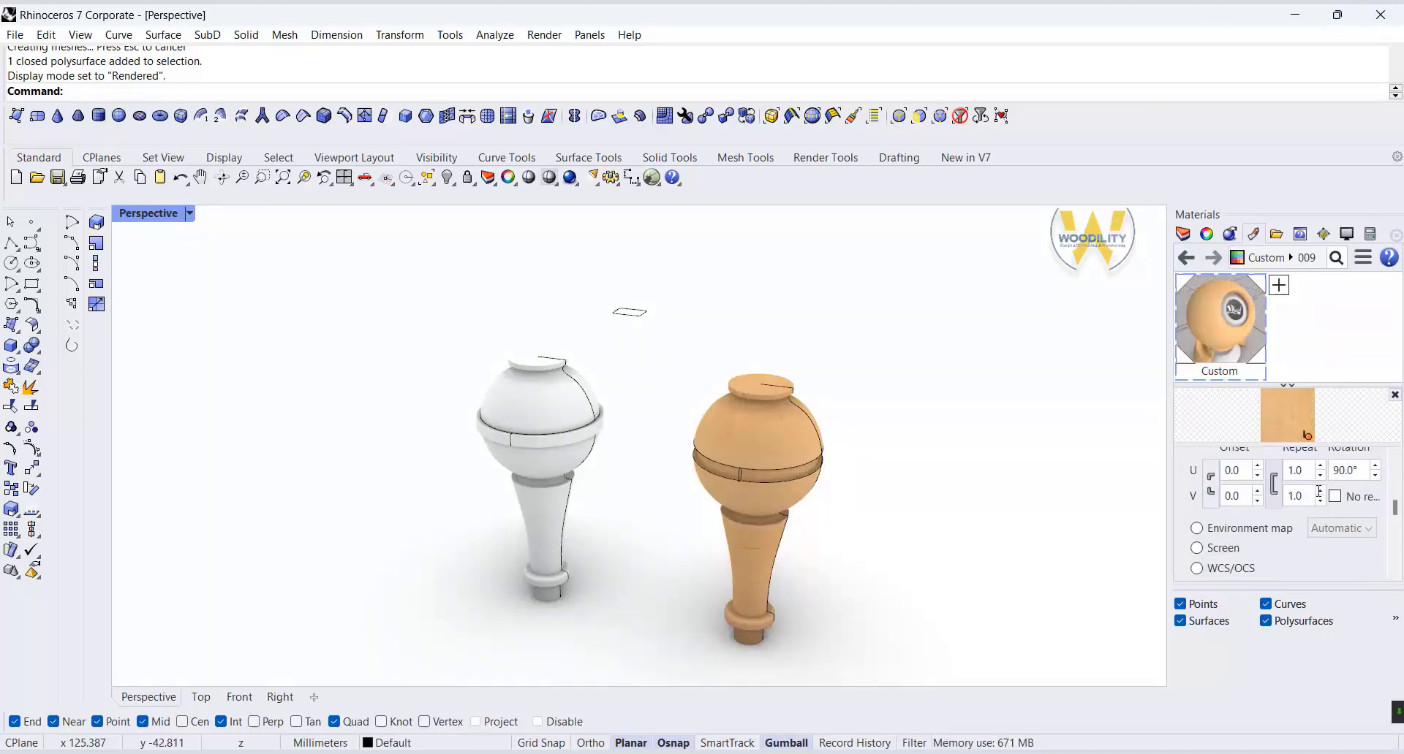
- Hide the construction curves on both legs, using the selection filter to exclude polysurfaces and leaving the ring out of the selection
left_click(1264, 620)
left_click_drag(329, 337, 825, 647)
middle_click(994, 559)
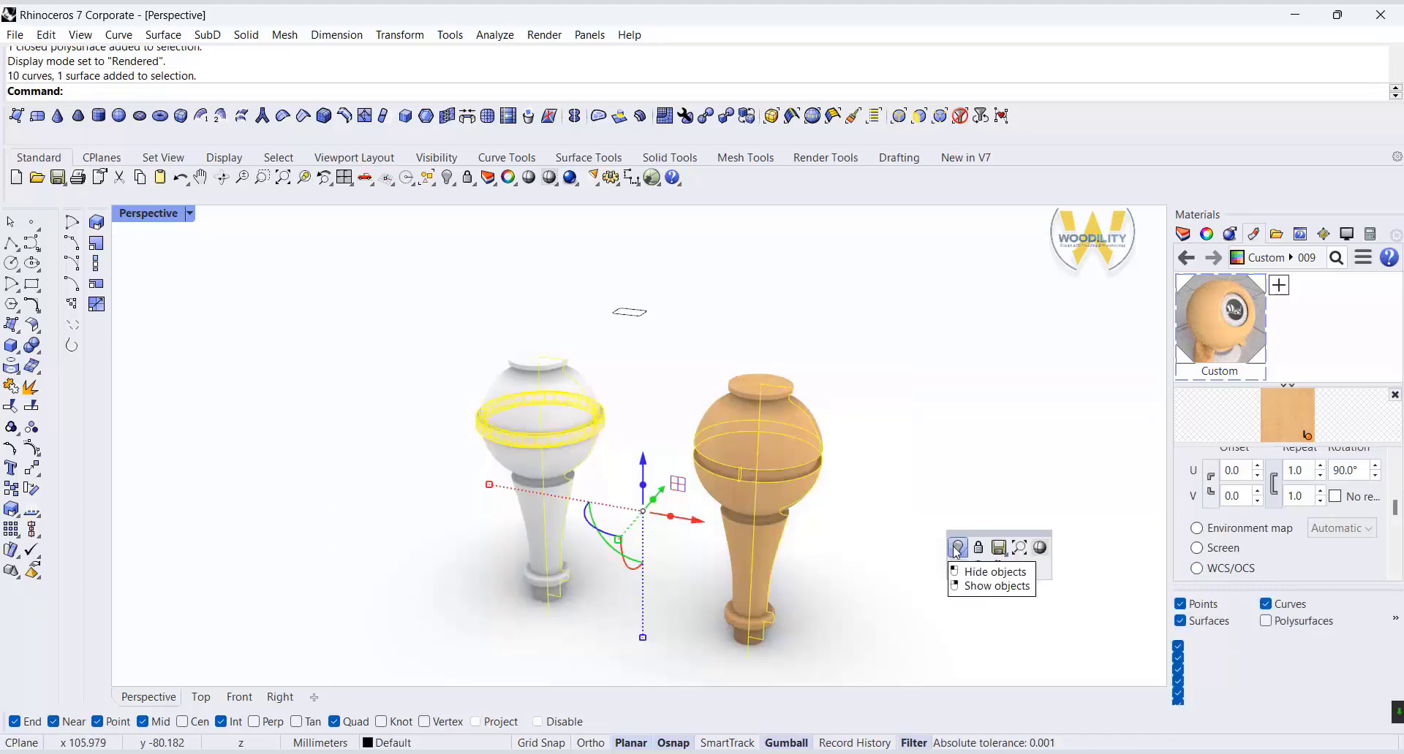
left_click(532, 442, "ctrl")
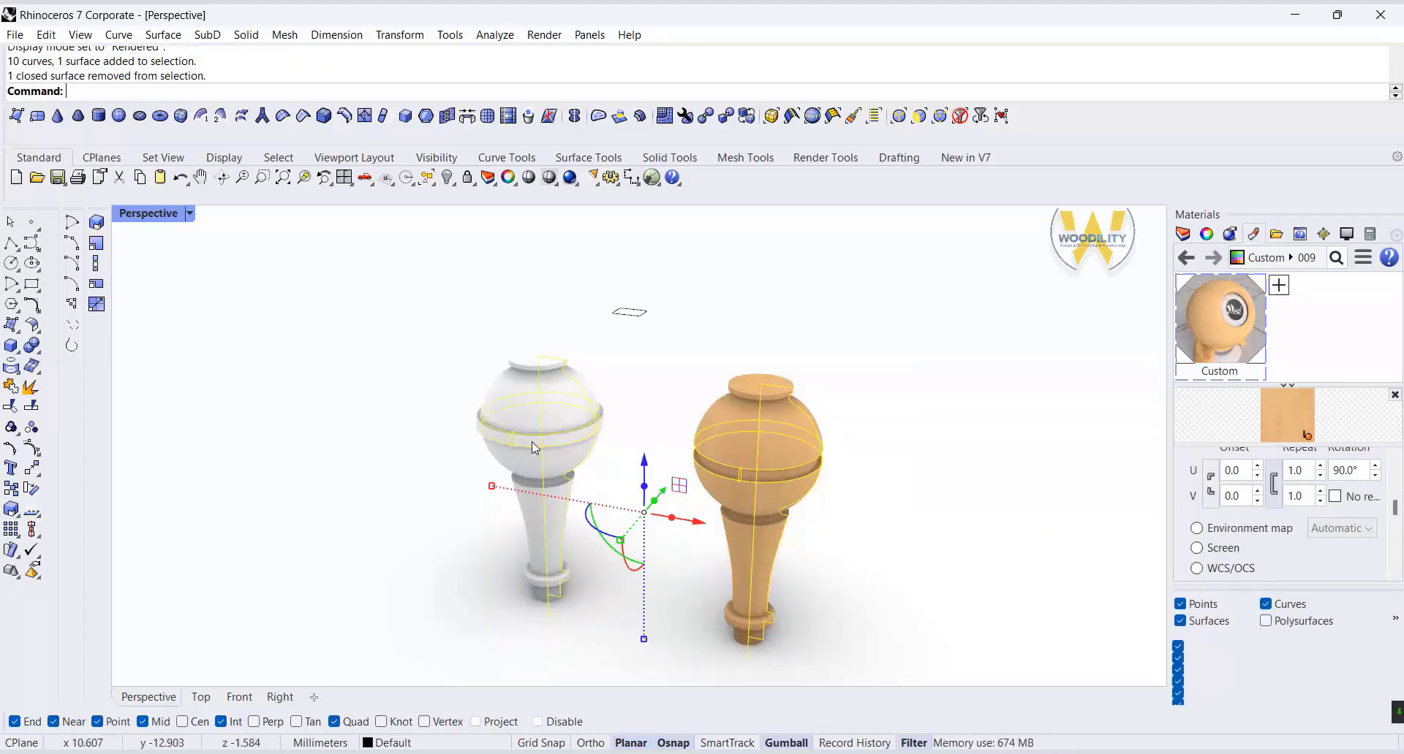
middle_click(999, 514)
left_click(962, 498)
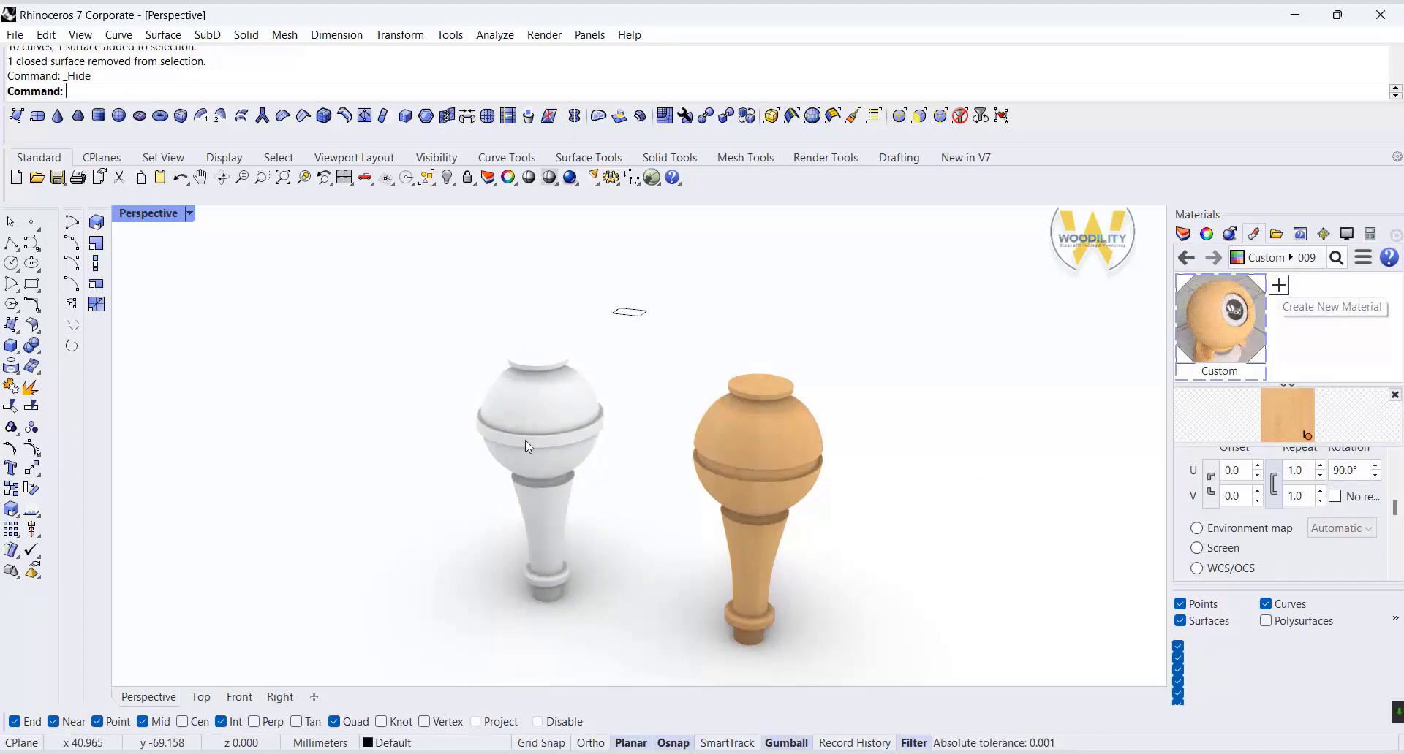
left_click(593, 417)
key("Escape")
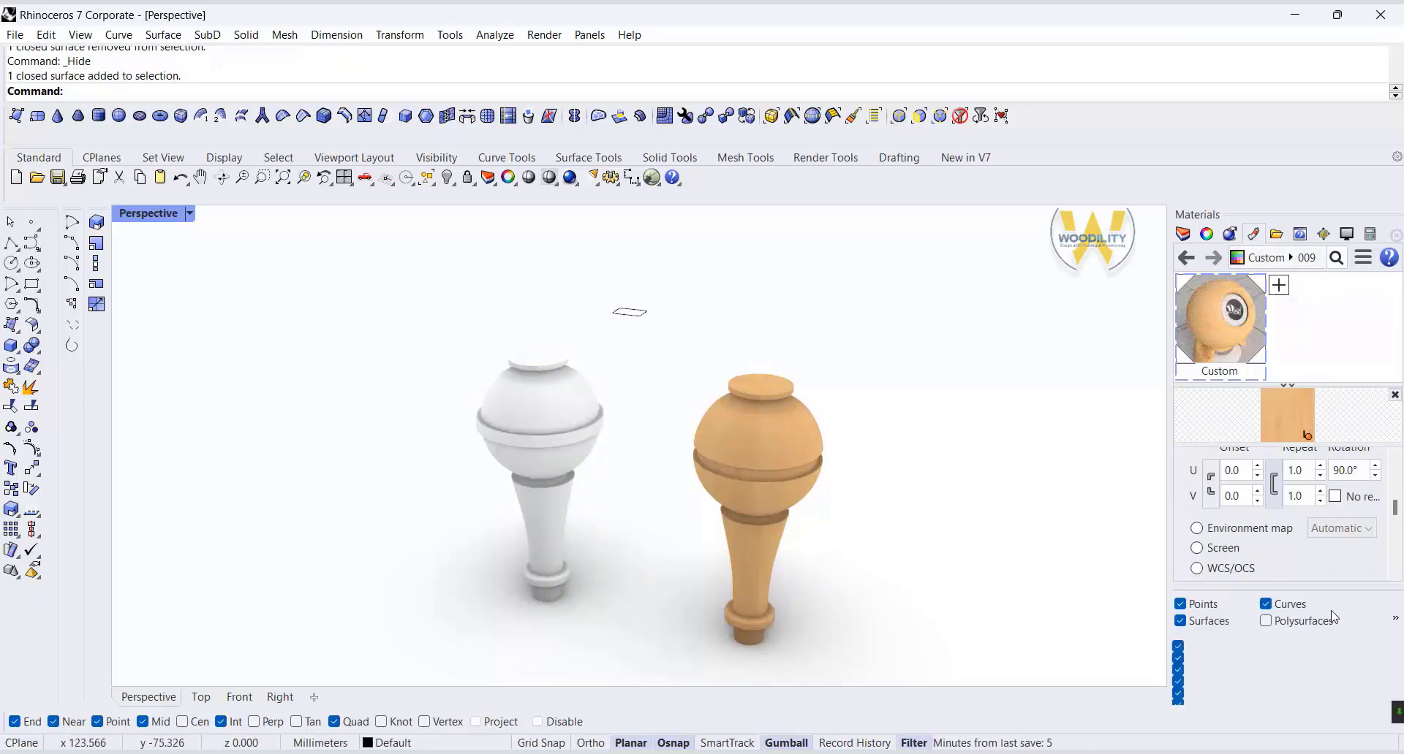
- Make polysurfaces selectable again and assign the Custom wood material to the leg with the ring
left_click(1306, 608)
left_click(529, 408)
right_click(1229, 328)
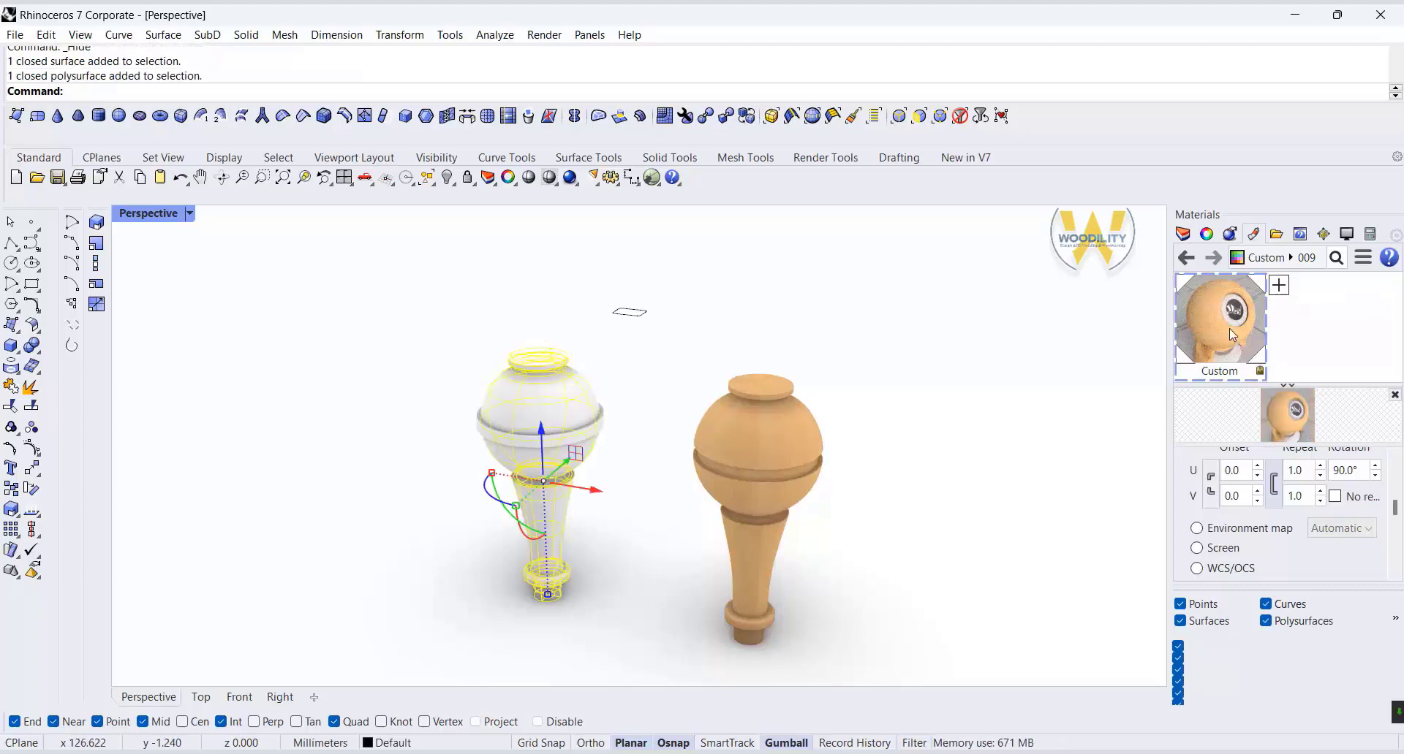
left_click(1164, 18)
- Create a Metal material and set its color to Gold (Yellow)
left_click(1278, 287)
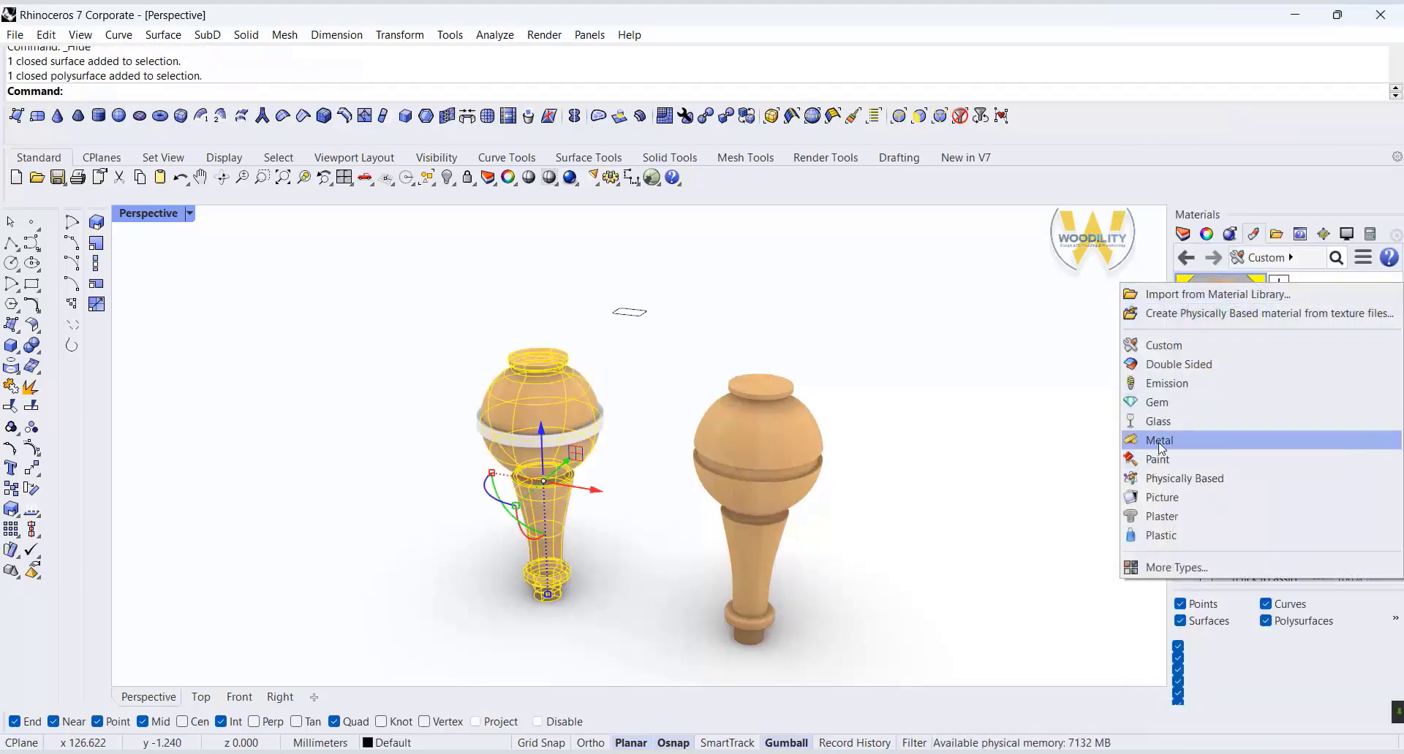
left_click(1177, 440)
scroll(1248, 542, "down", 2)
left_click(1305, 501)
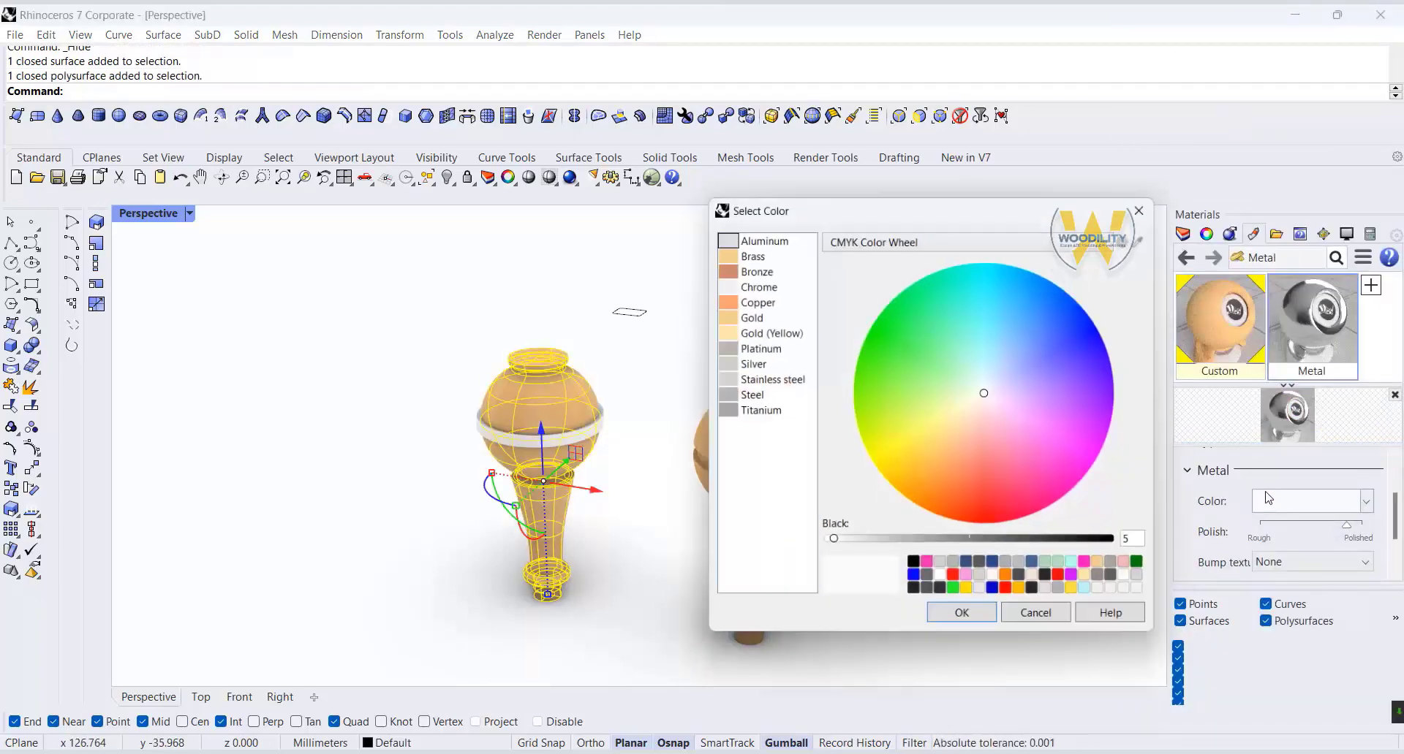
left_click(753, 251)
left_click(760, 330)
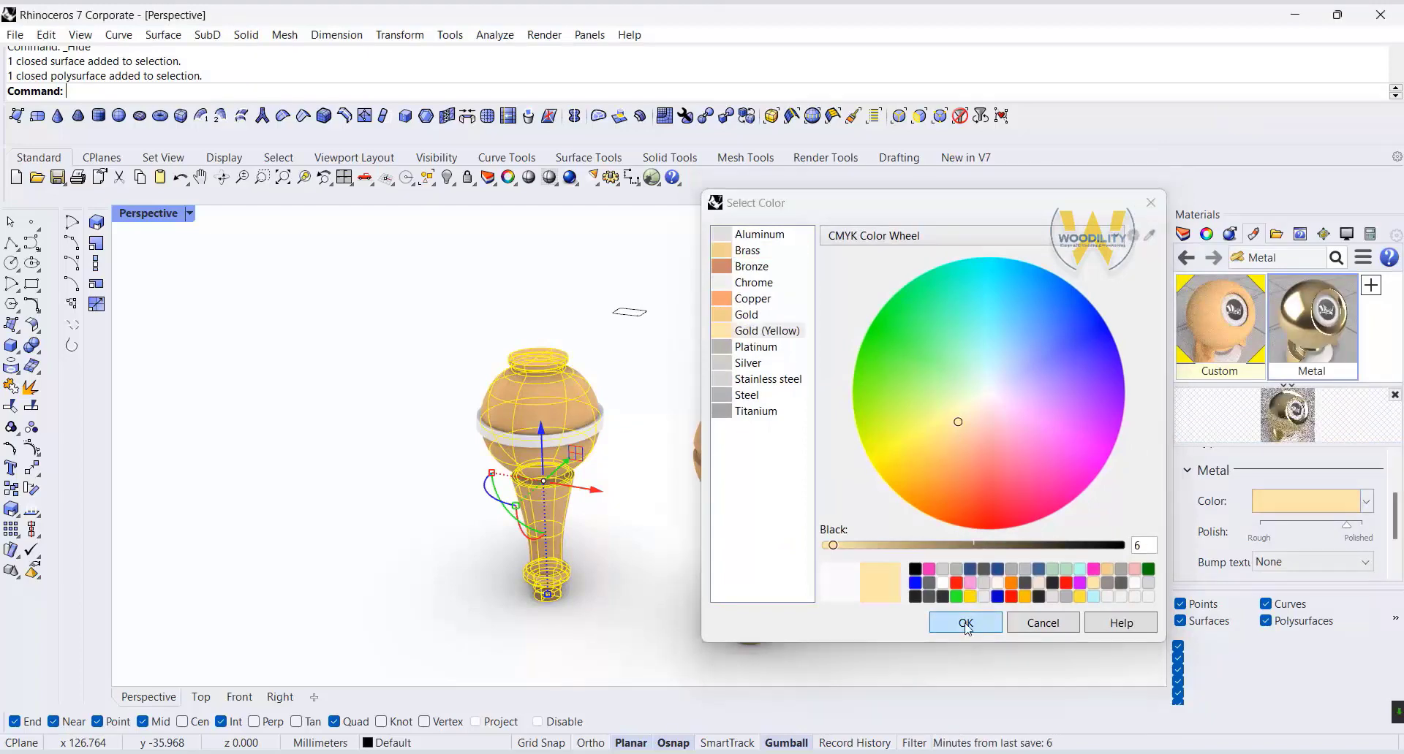
left_click(965, 622)
- Assign the gold Metal material to the ring around the first leg's sphere
left_click(581, 433)
right_click(1301, 299)
left_click(1171, 16)
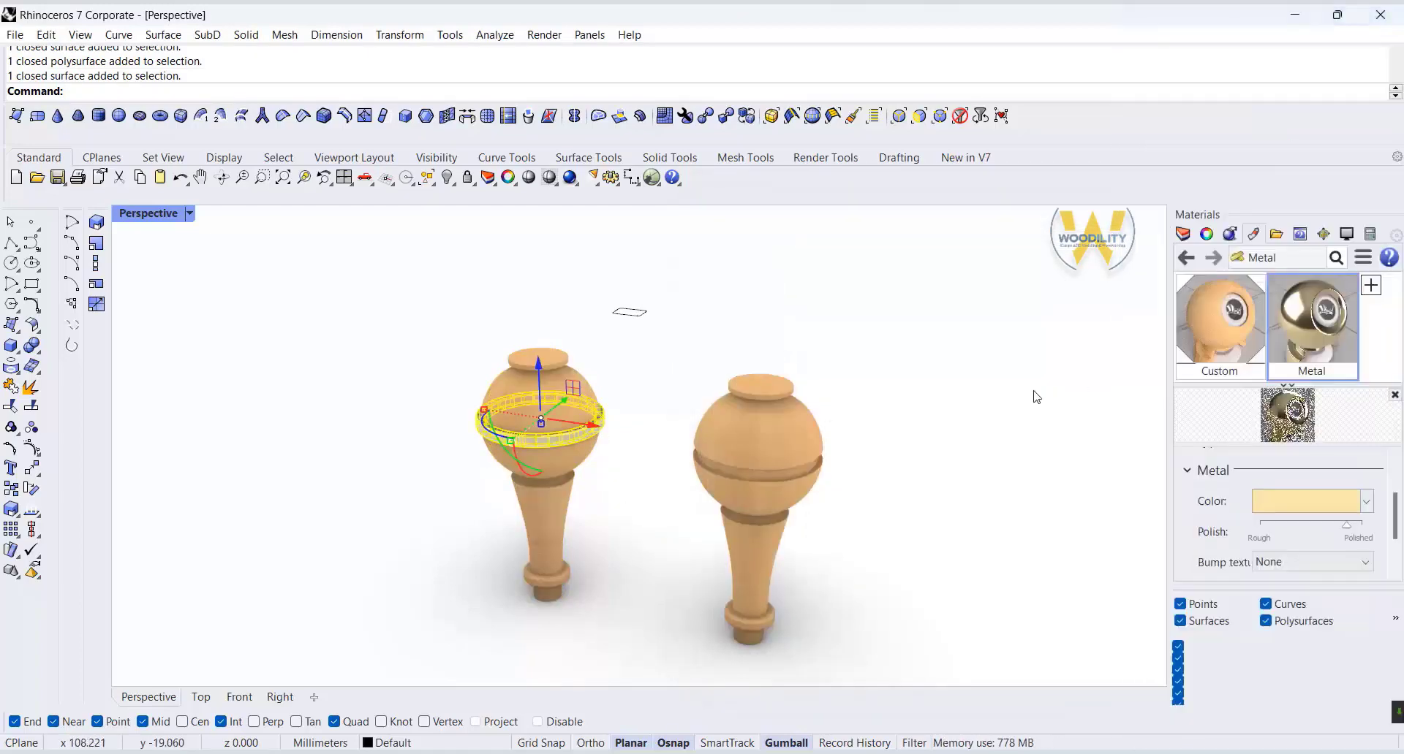
left_click(1034, 398)
- Hide the leg with the gold ring so only the grooved leg remains in view
mouse_move(763, 598)
right_mouse_down()
mouse_move(746, 594)
mouse_move(756, 576)
right_mouse_up()
left_click_drag(597, 333, 453, 654)
middle_click(809, 596)
left_click(809, 596)
- Fillet the bottom edge of the grooved leg's foot with a radius of 0.2 mm
scroll(827, 666, "up", 5)
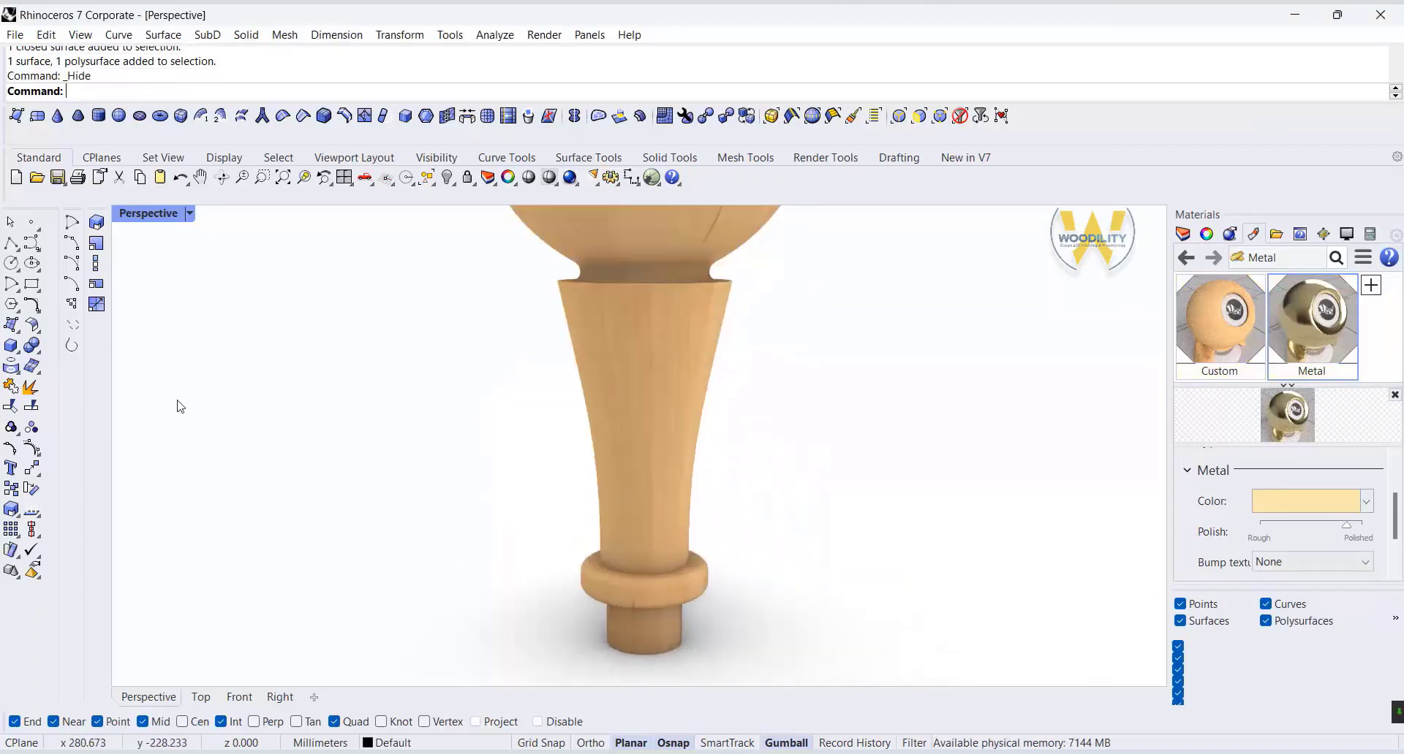
left_click(38, 351)
left_click(156, 373)
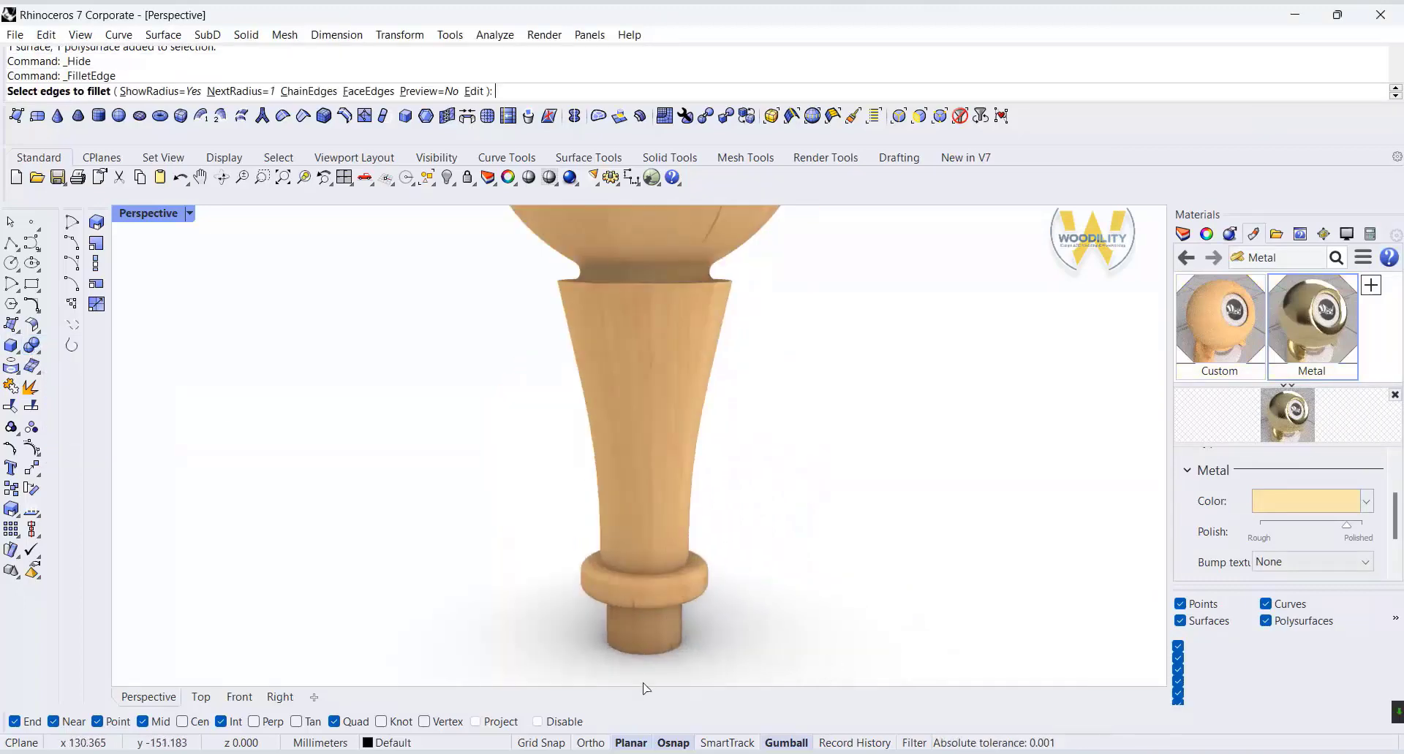
left_click(646, 652)
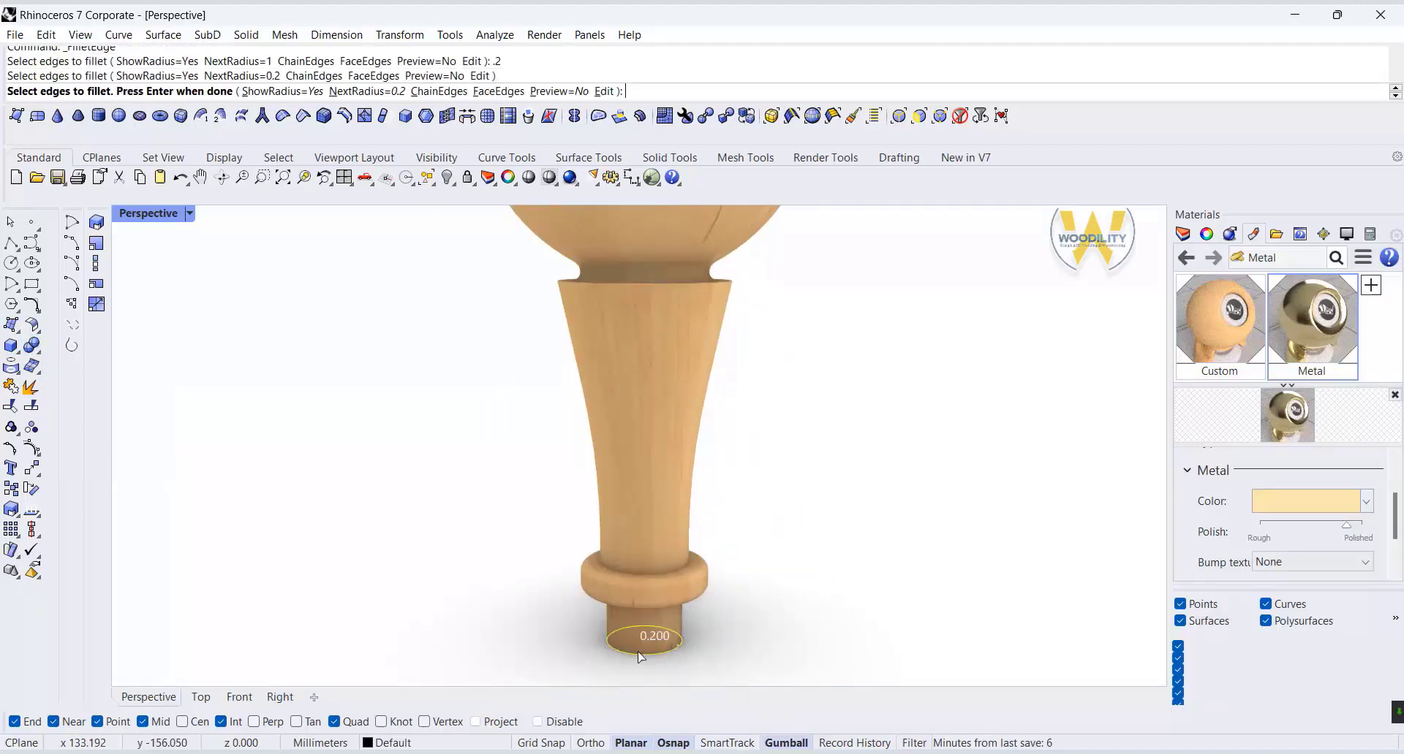
key("Return")
key("Return")
scroll(644, 653, "down", 6)
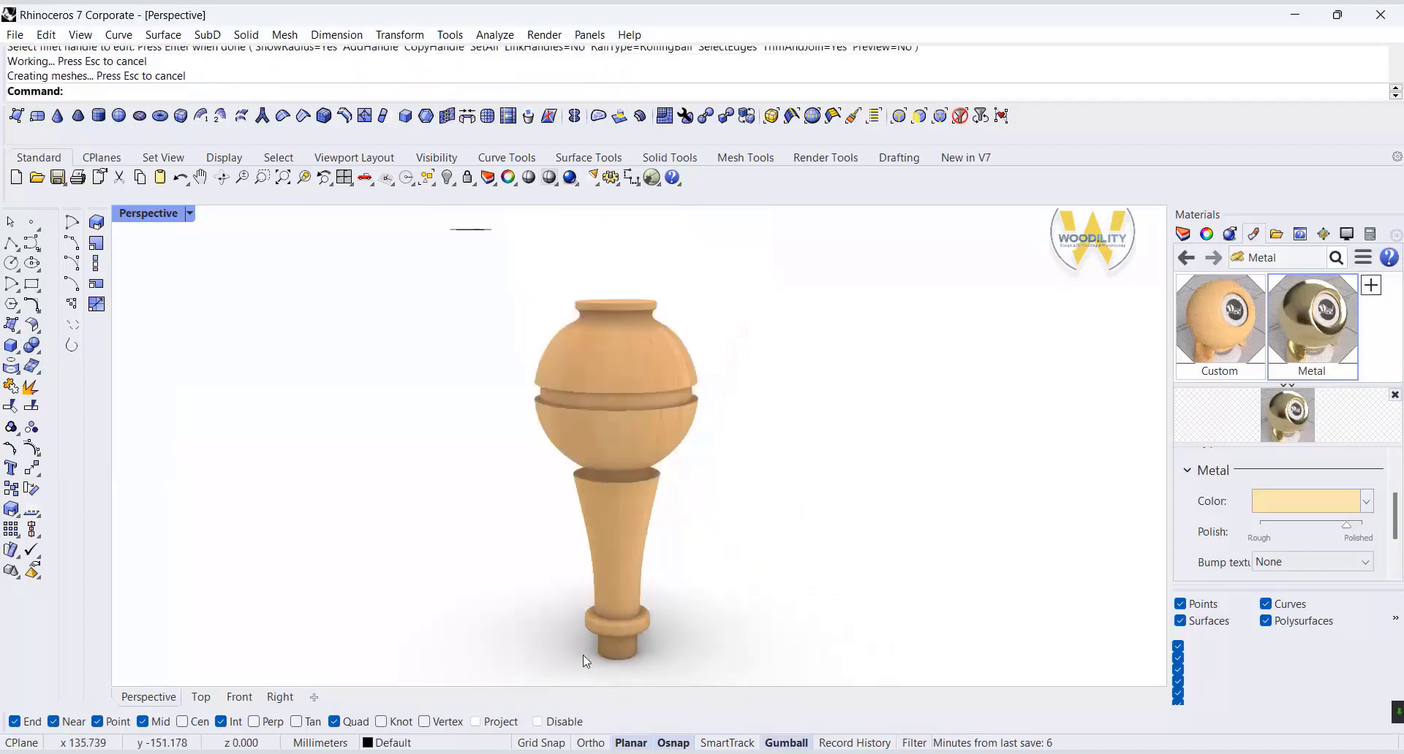
- Fillet the upper rim of the tapered shaft below the sphere with a radius of 0.2 mm
scroll(581, 505, "up", 10)
key("Return")
left_click(565, 541)
key("Return")
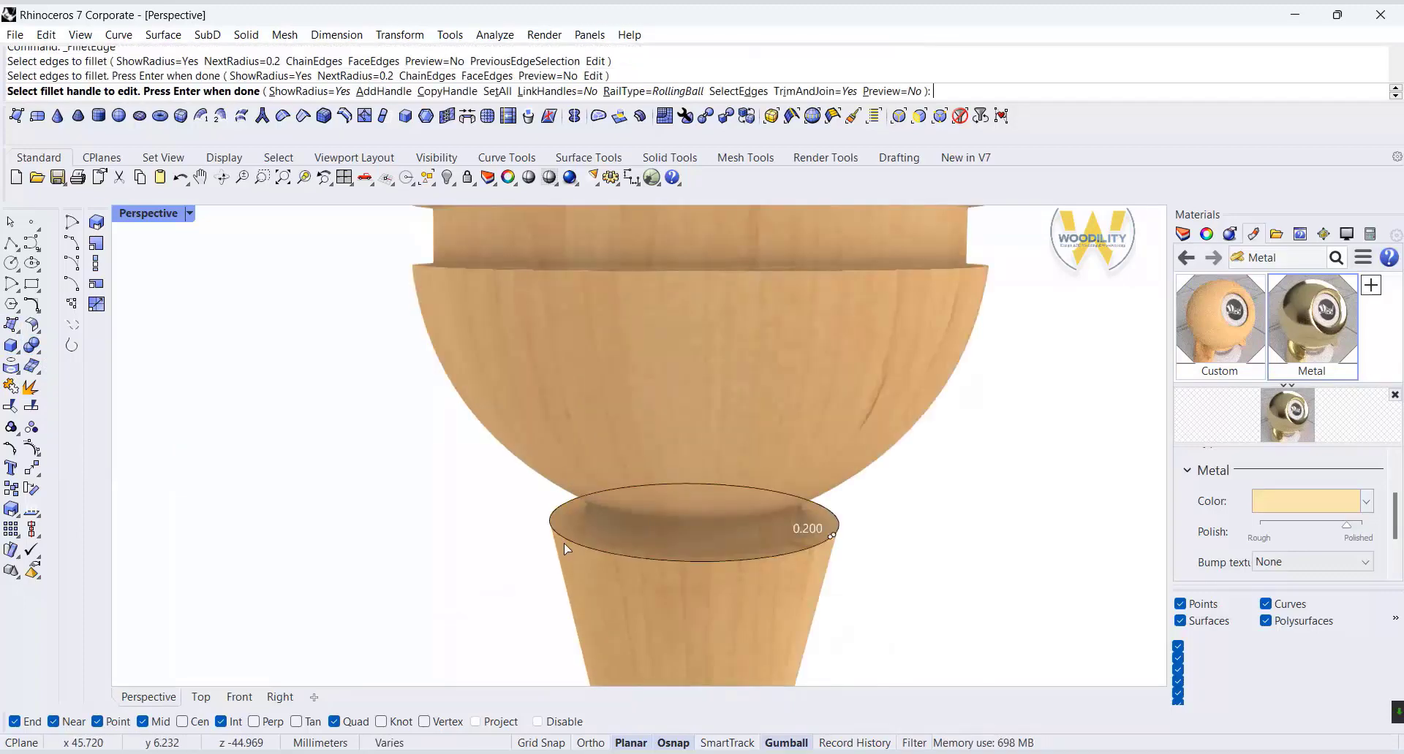
key("Return")
scroll(565, 542, "down", 5)
- Fillet the upper and lower outer edges of the sphere's groove with a radius of 0.2 mm
scroll(487, 322, "up", 9)
key("Return")
left_click(478, 452)
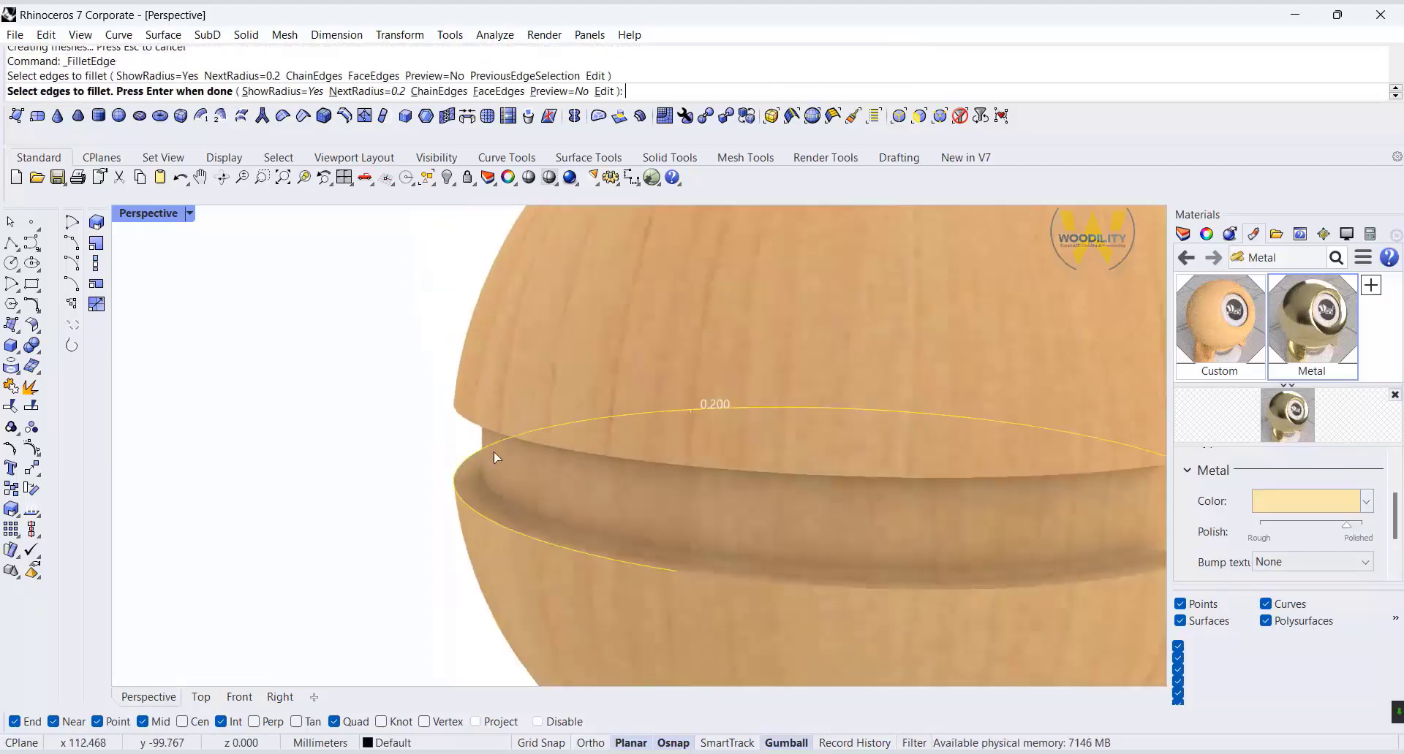
left_click(494, 437)
scroll(395, 452, "down", 5)
left_click(724, 514)
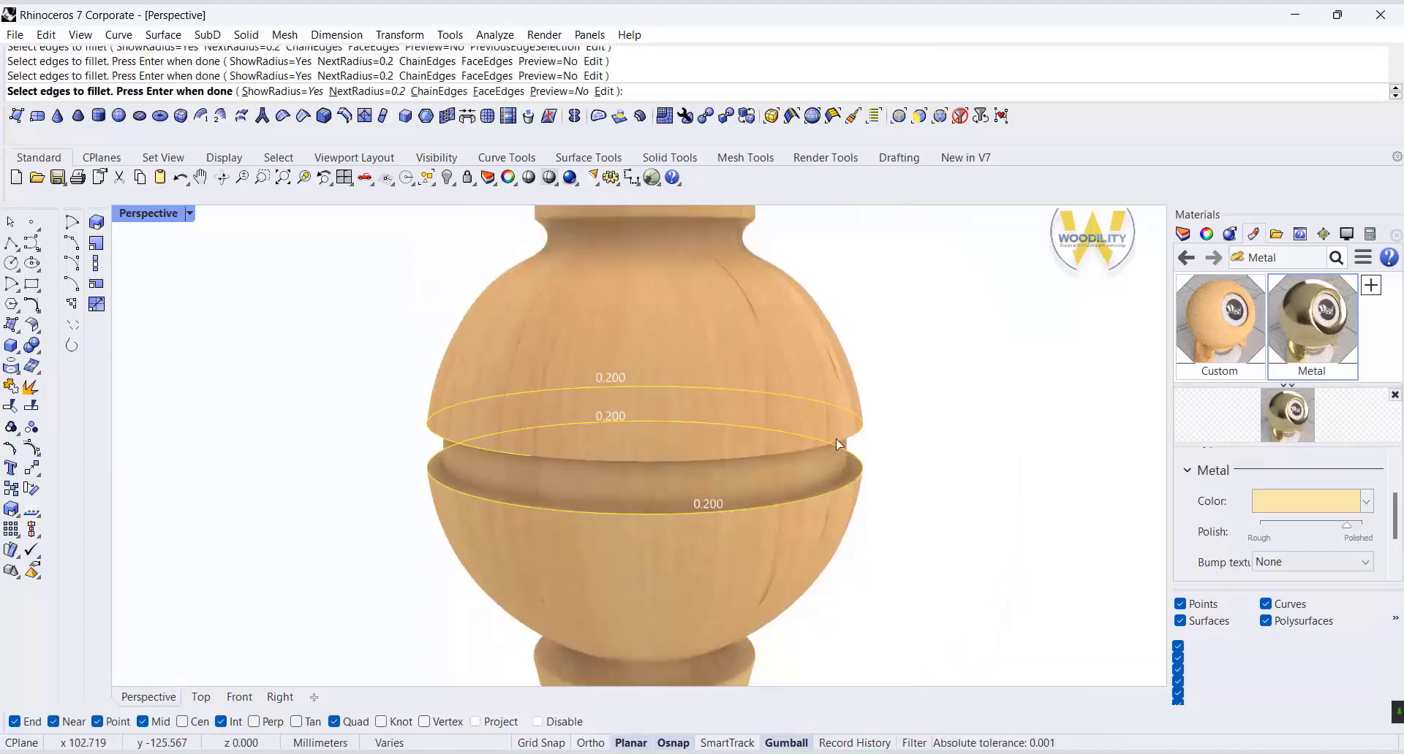
scroll(804, 468, "down", 2)
key("Return")
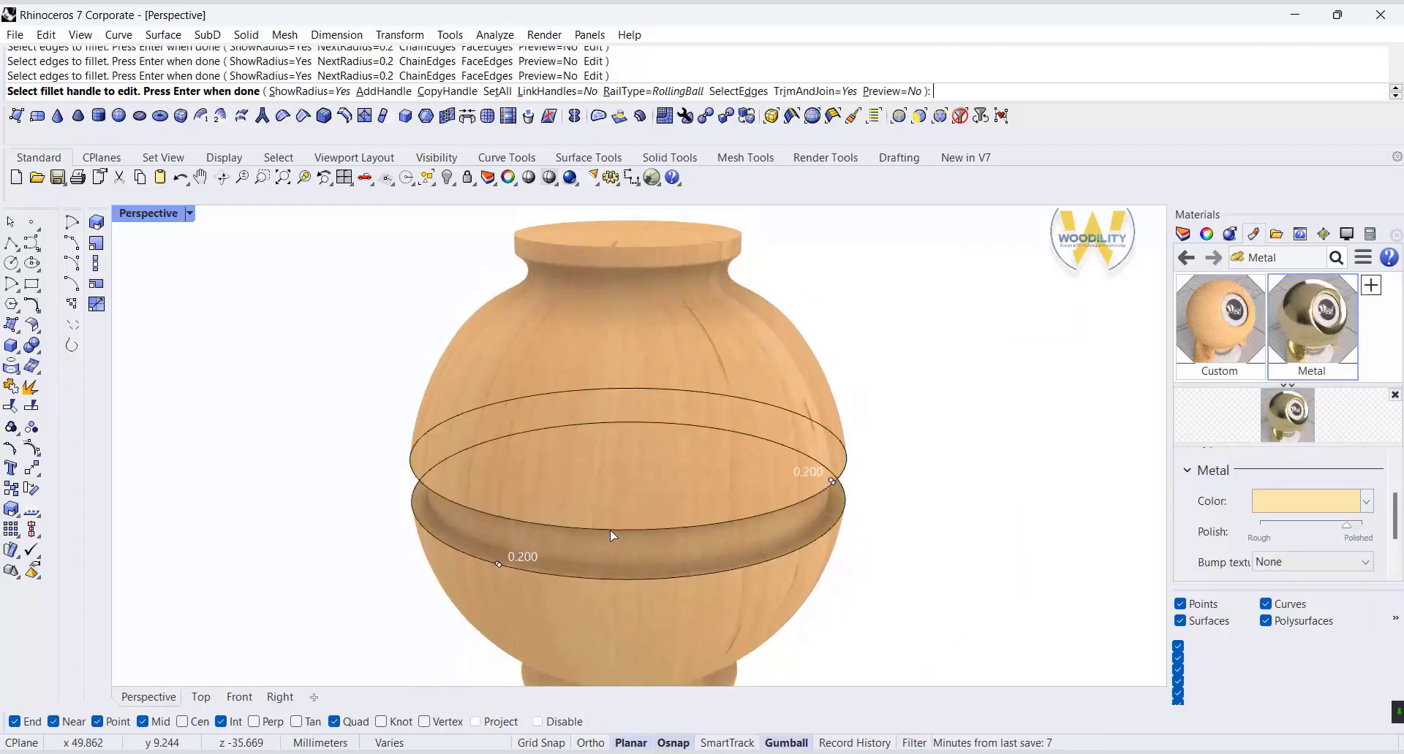
key("Return")
- Set the Perspective view to Shaded display and extract circular isocurves from the cylindrical foot below the collar
scroll(639, 485, "down", 5)
scroll(704, 577, "up", 8)
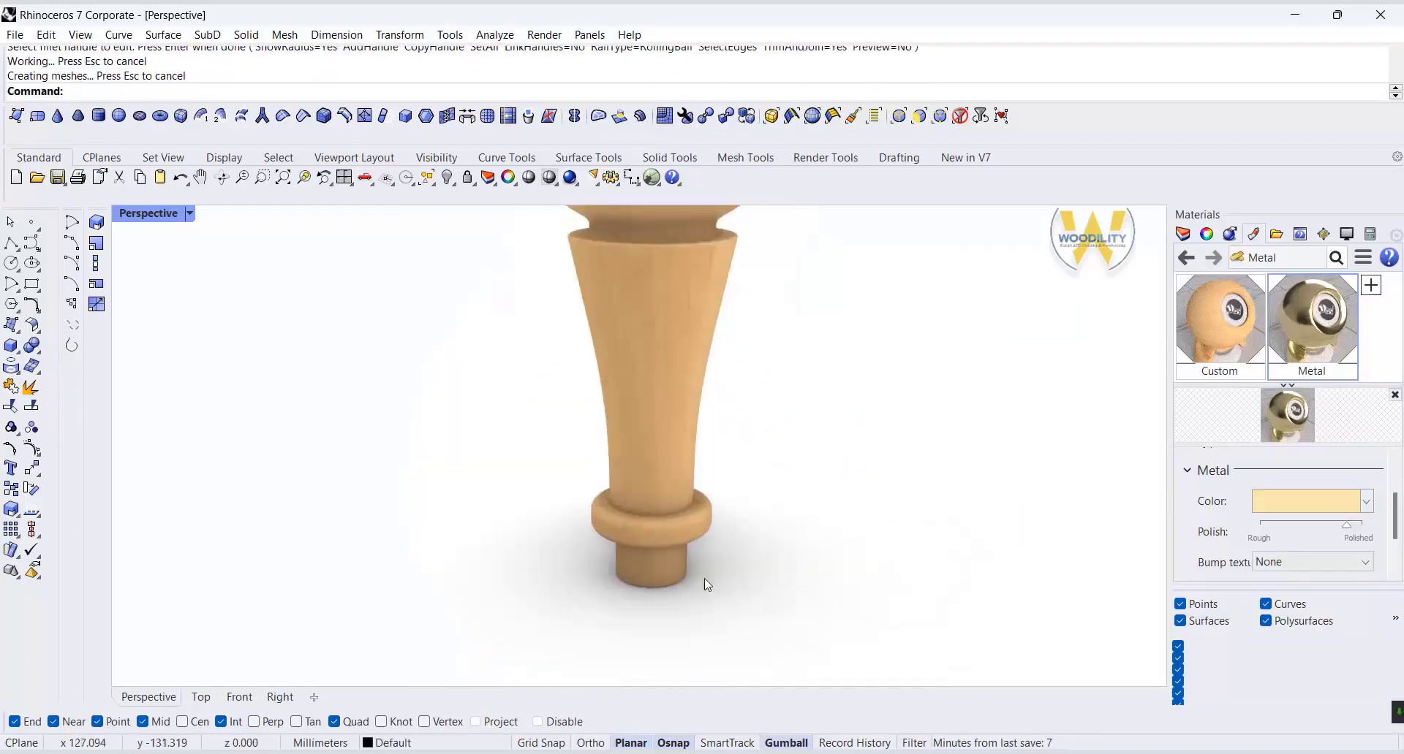
scroll(626, 579, "up", 5)
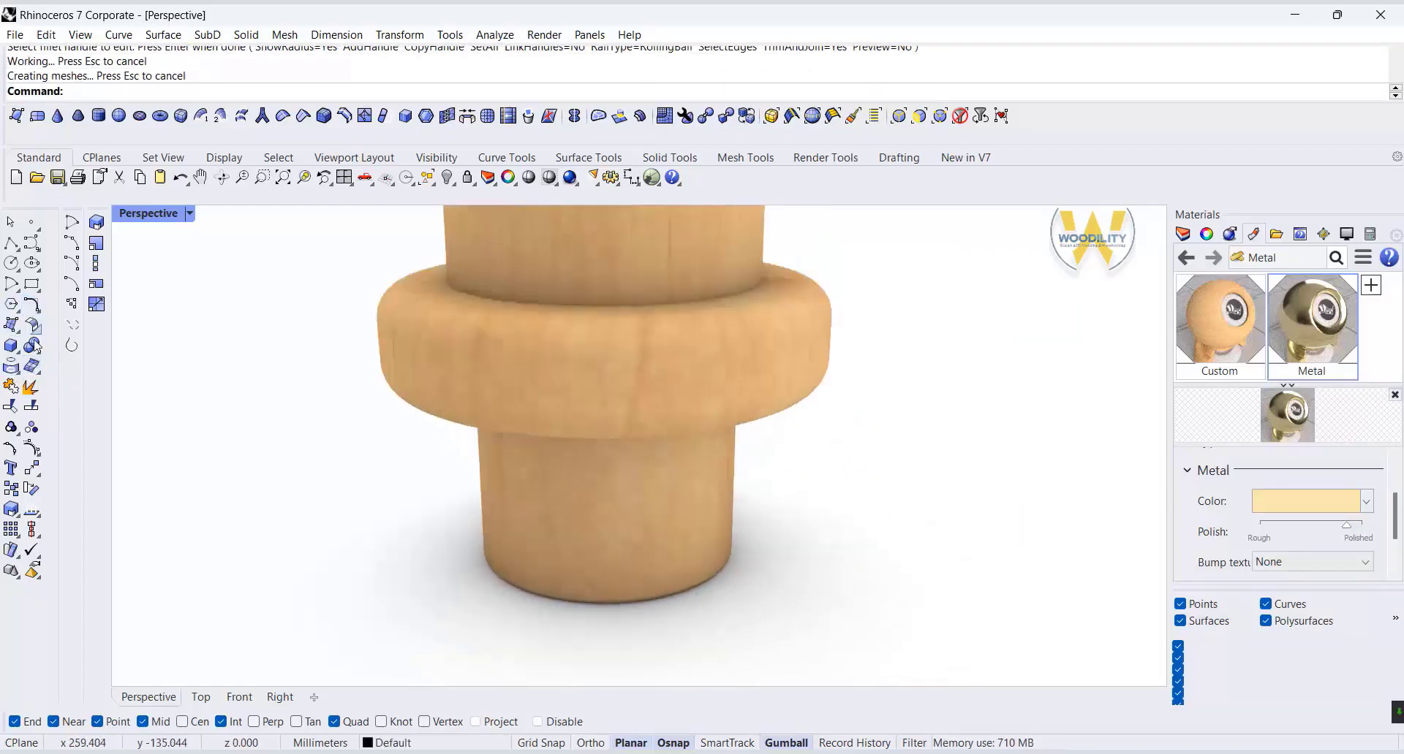
left_click(35, 347)
left_click(136, 373)
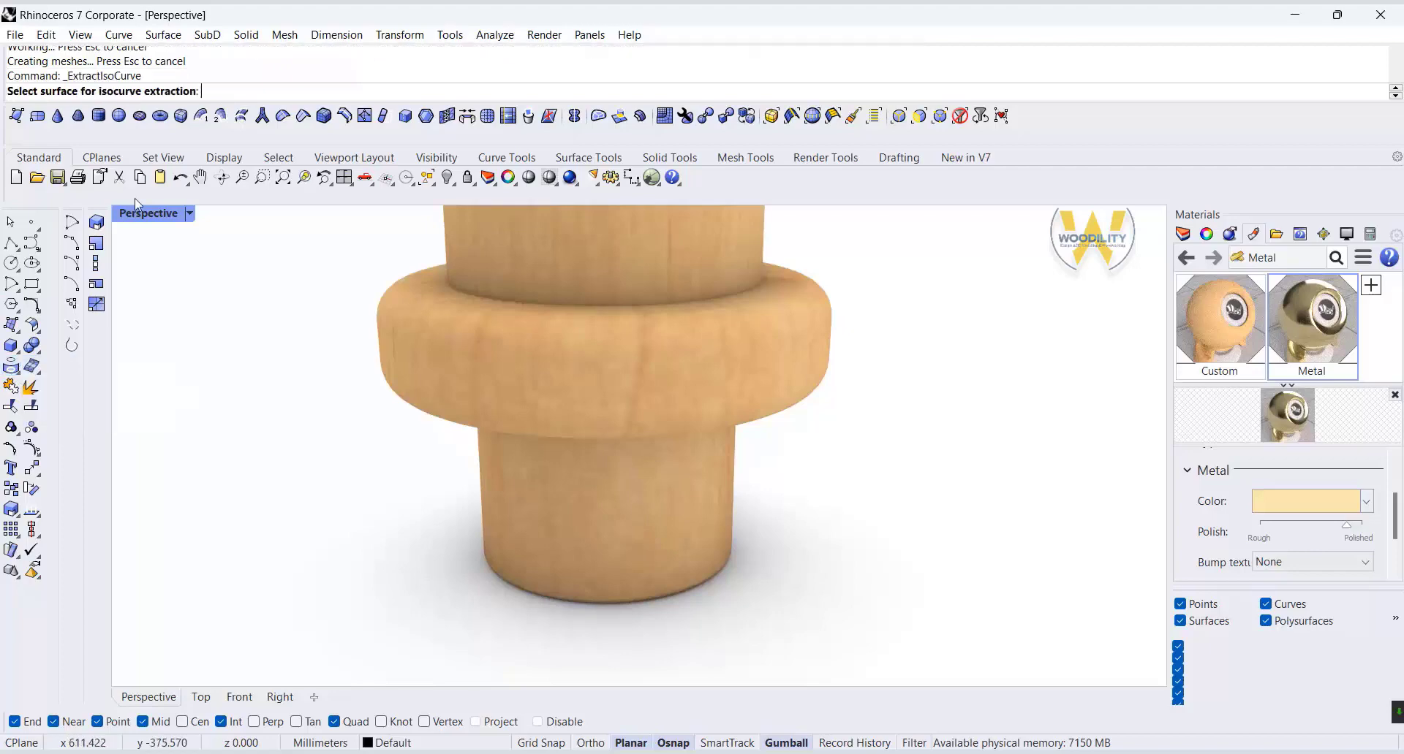
left_click(189, 213)
left_click(245, 170)
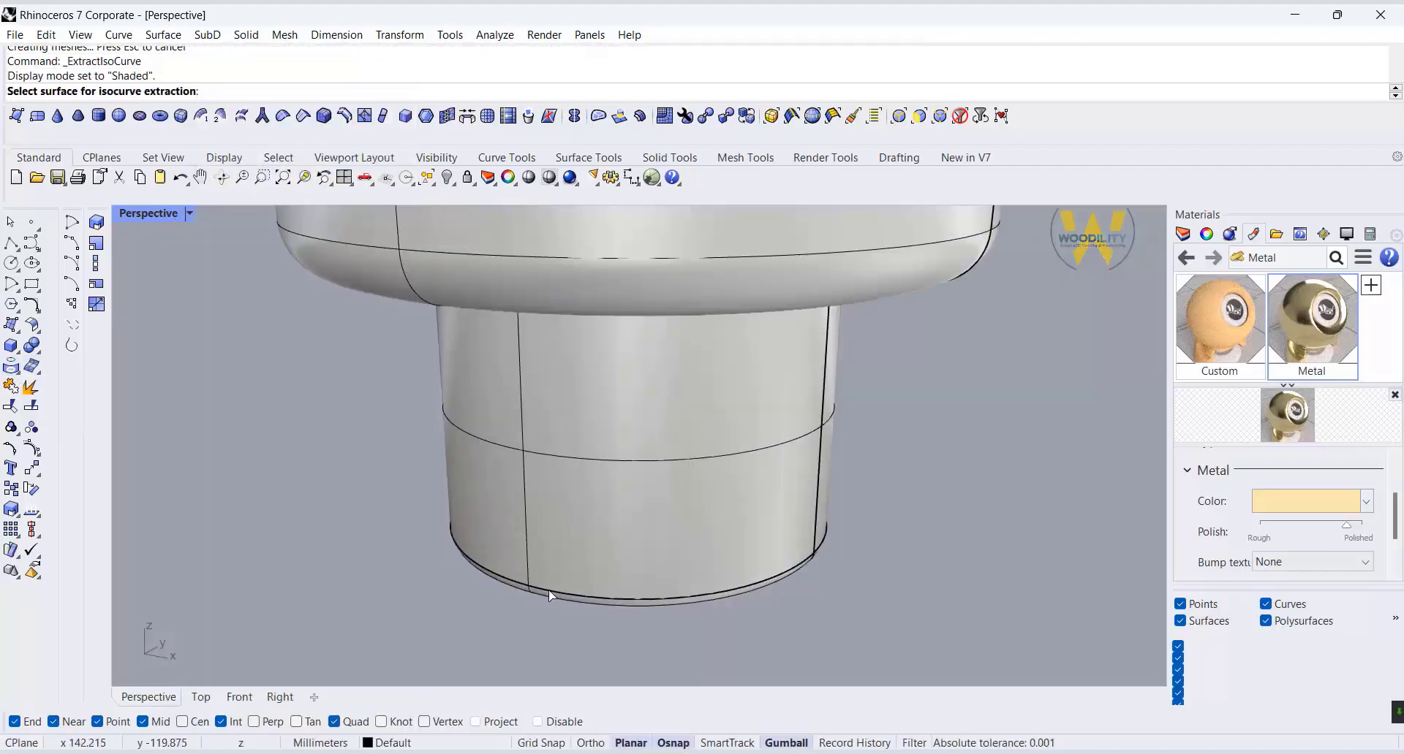
left_click(551, 596)
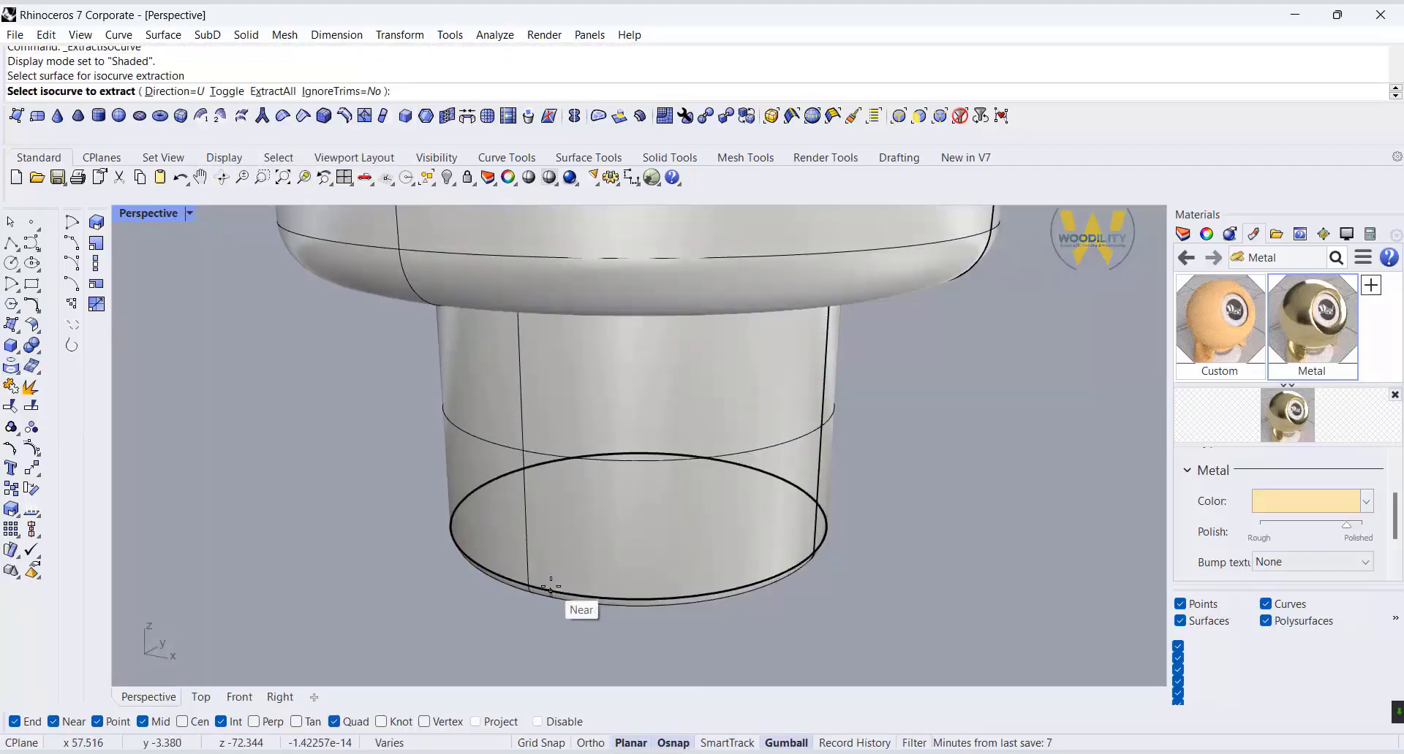
left_click(551, 587)
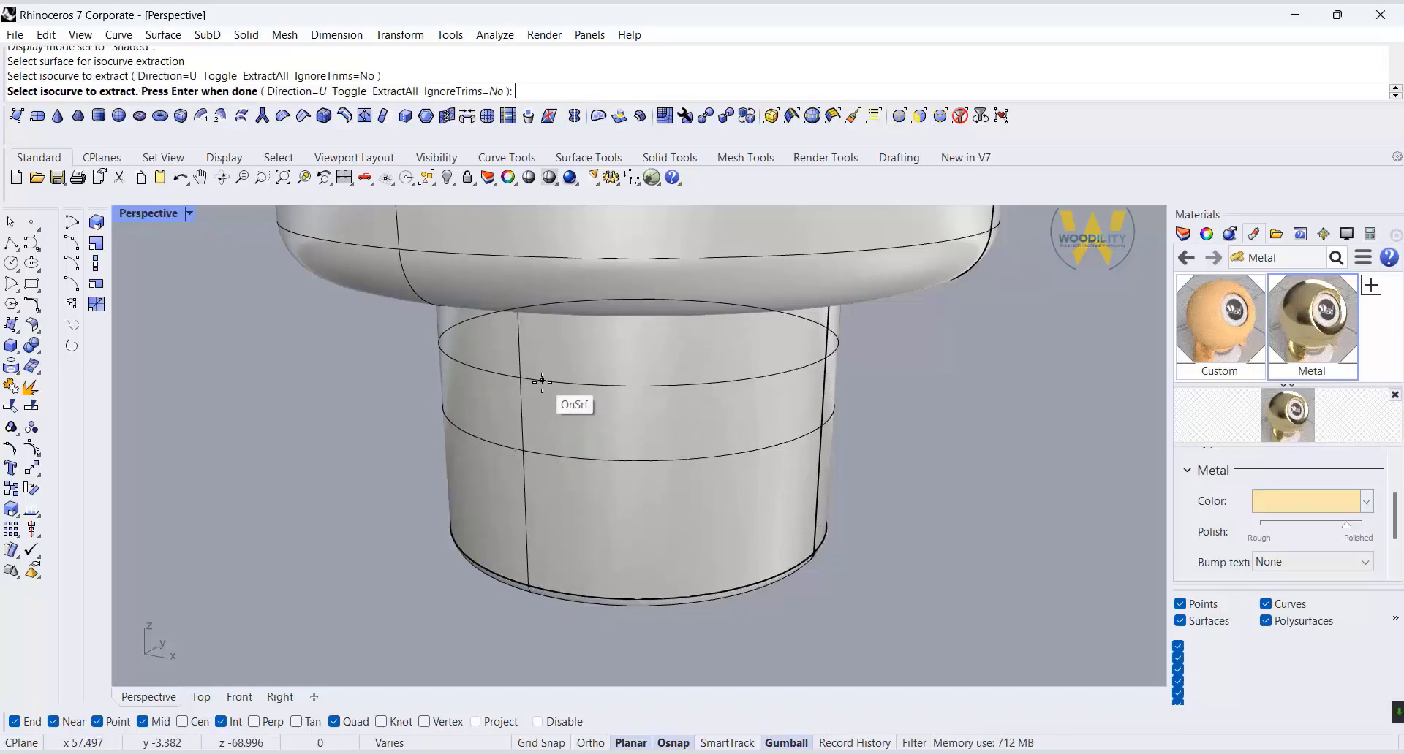
left_click(538, 447)
key("Return")
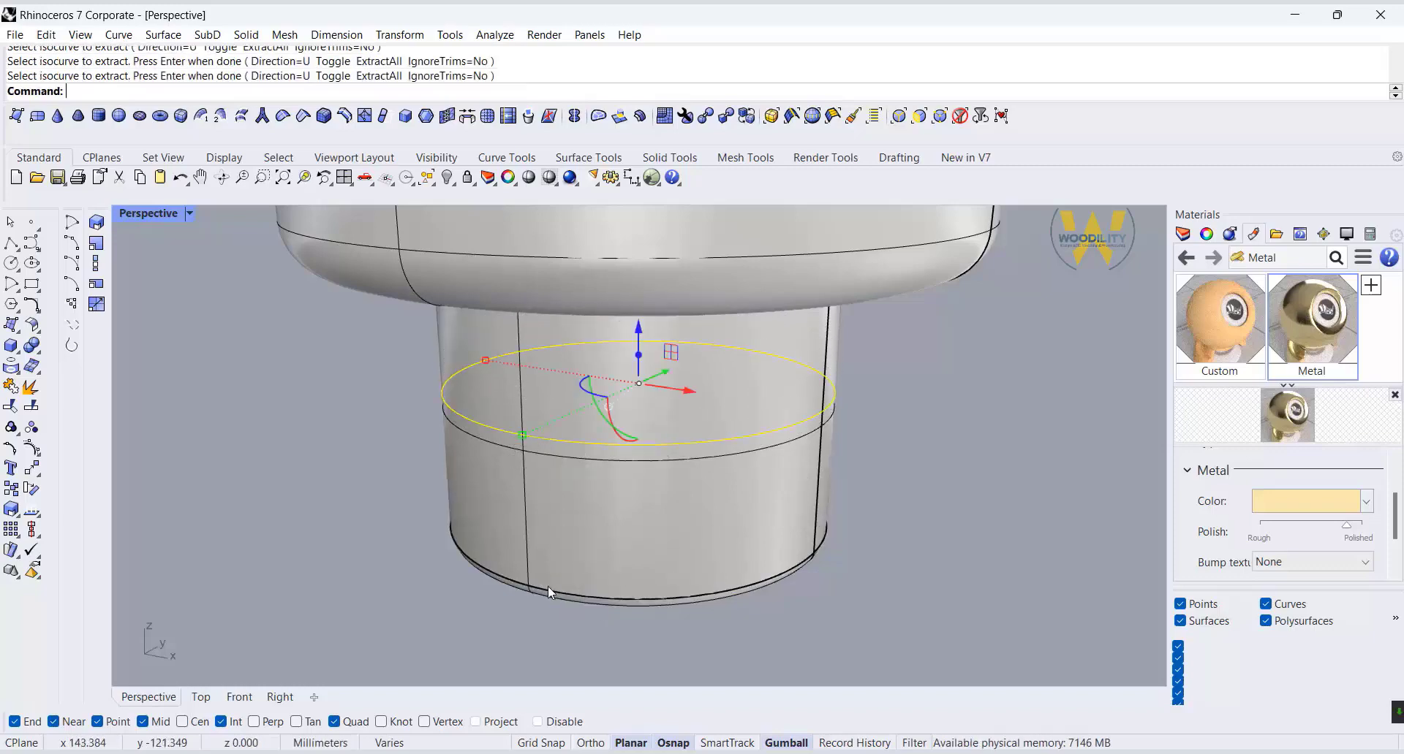
left_click(549, 591)
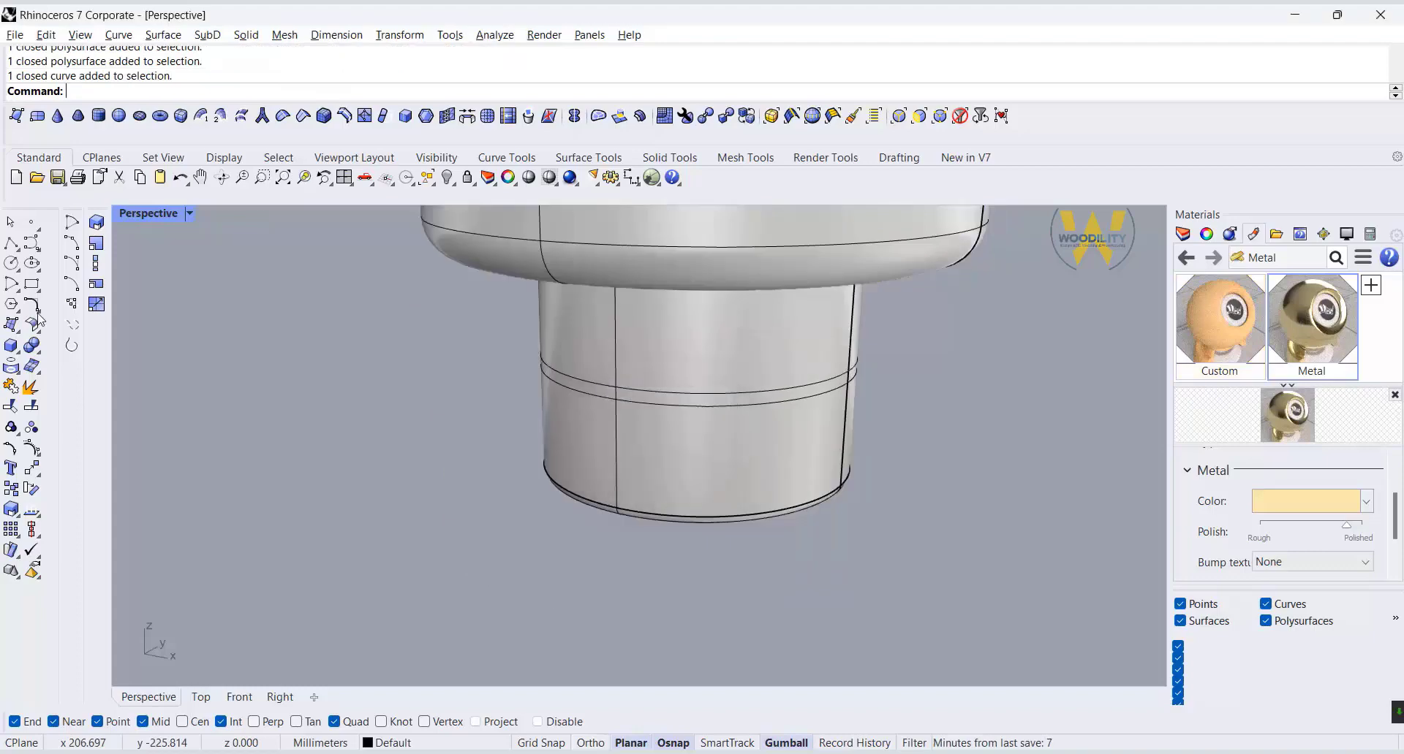
- Offset the extracted circle around the foot outward and delete the surplus circle
left_click(41, 310)
left_click(229, 311)
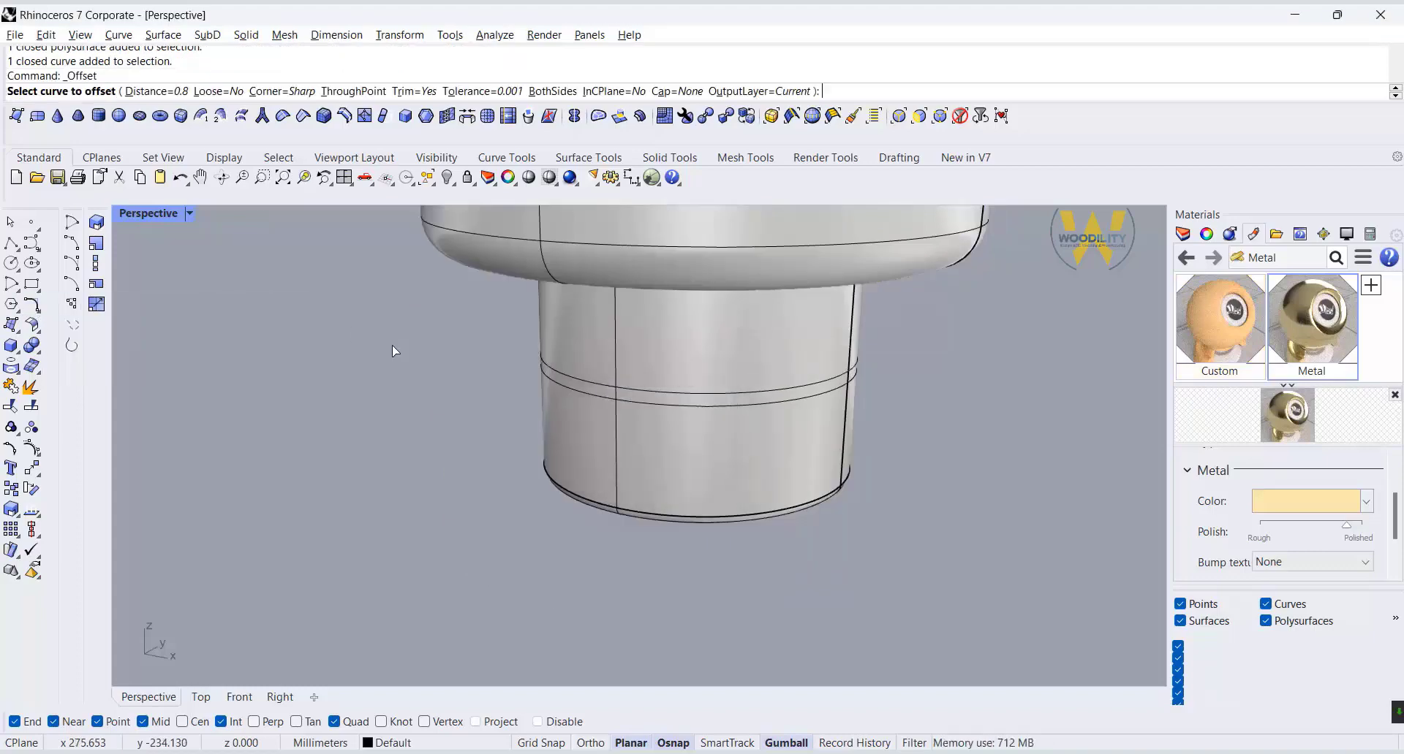
left_click(568, 379)
left_click(474, 388)
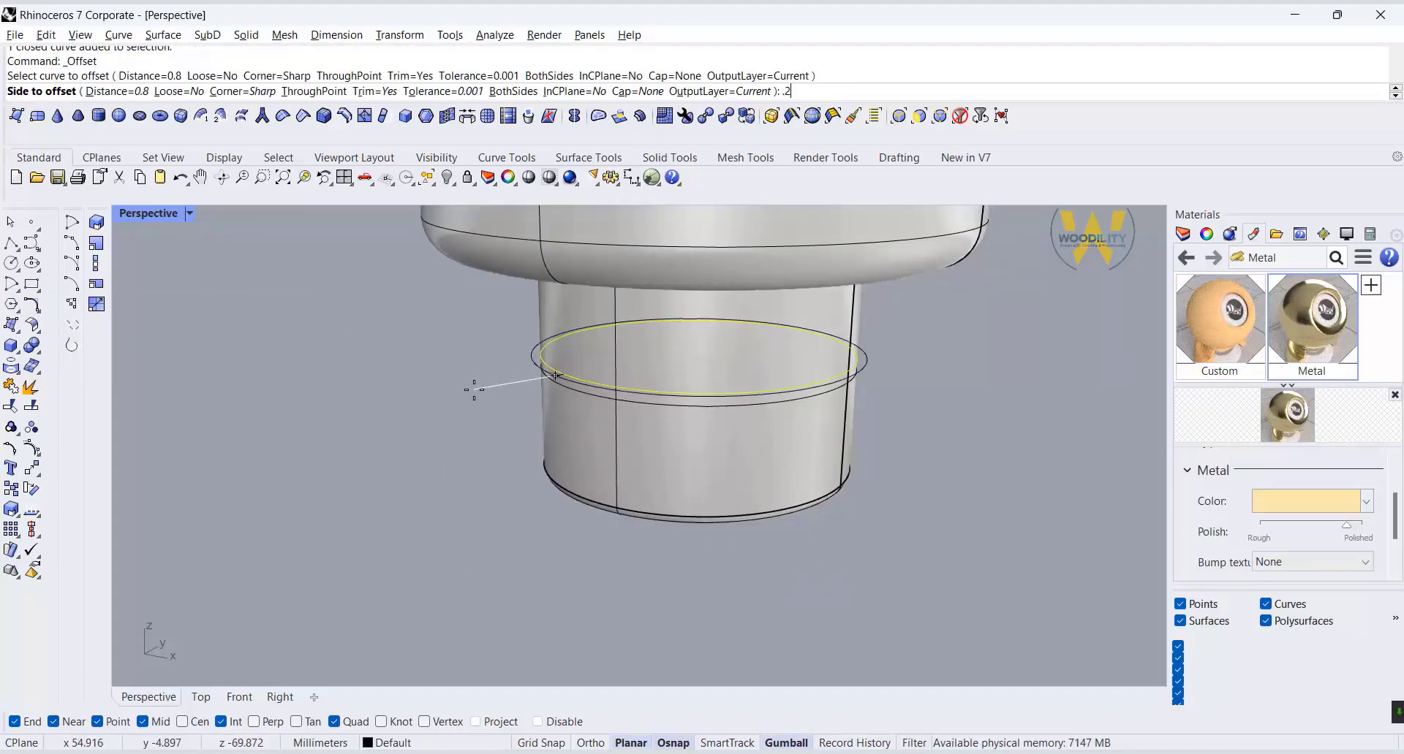
scroll(563, 375, "up", 2)
left_click(523, 354)
scroll(525, 357, "down", 4)
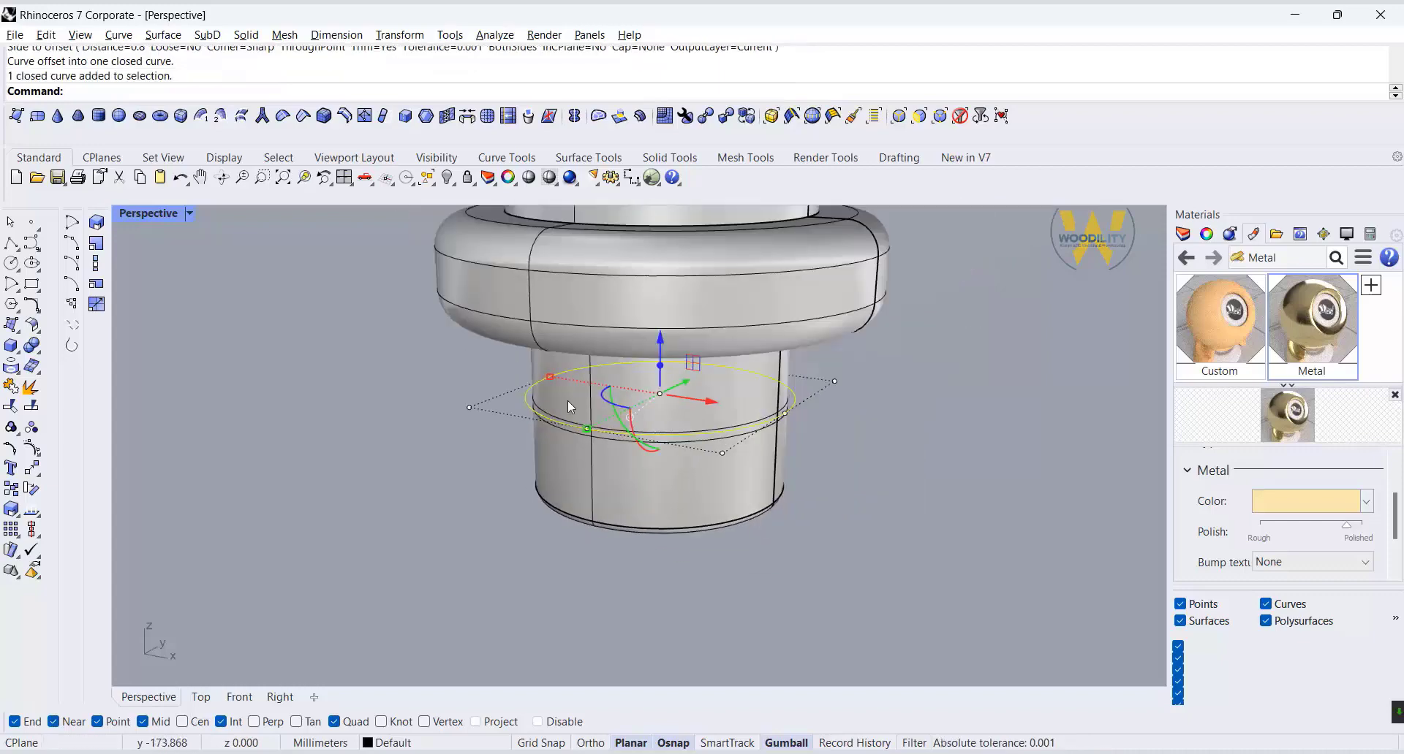
key("Delete")
- Duplicate the offset circle straight down below the foot and loft the two circles with Normal style and no simplification
left_click(540, 368)
left_click_drag(677, 310, 837, 544)
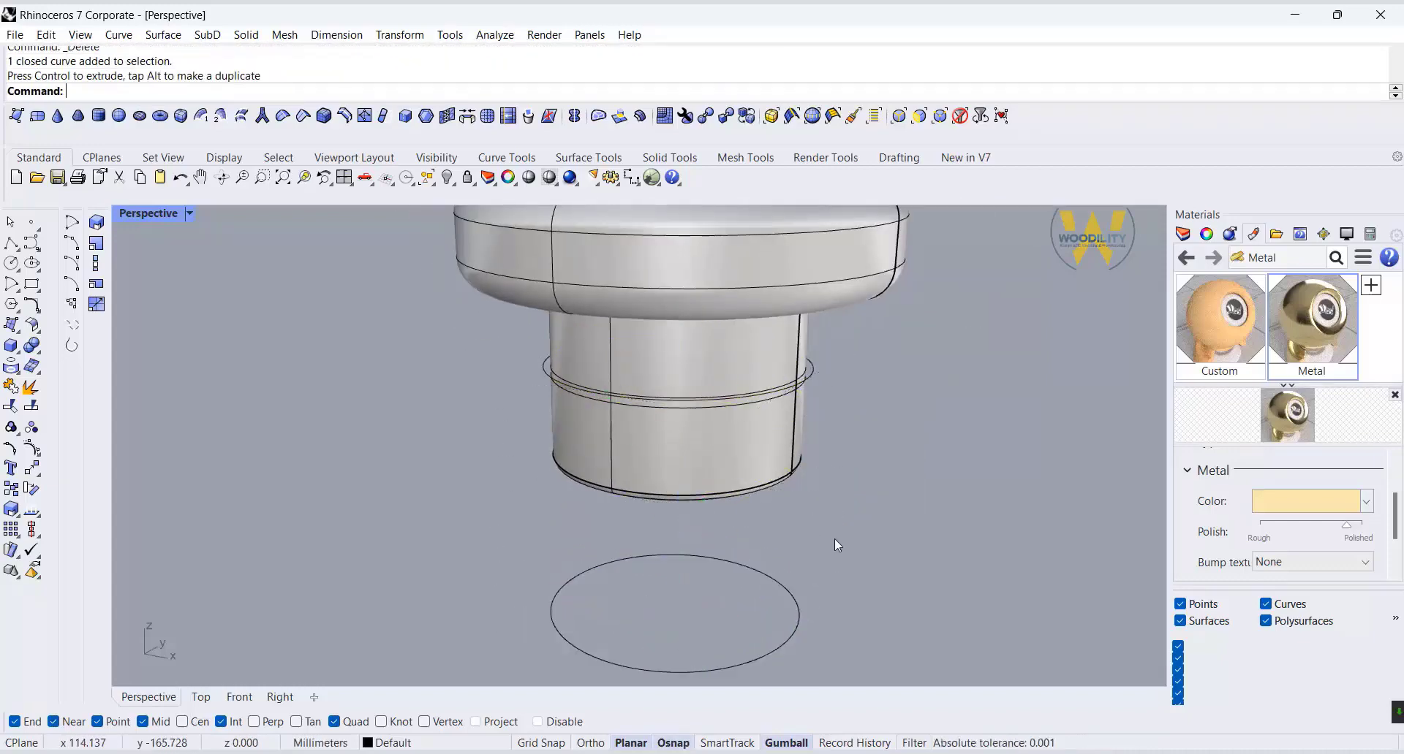
left_click(18, 334)
left_click(91, 344)
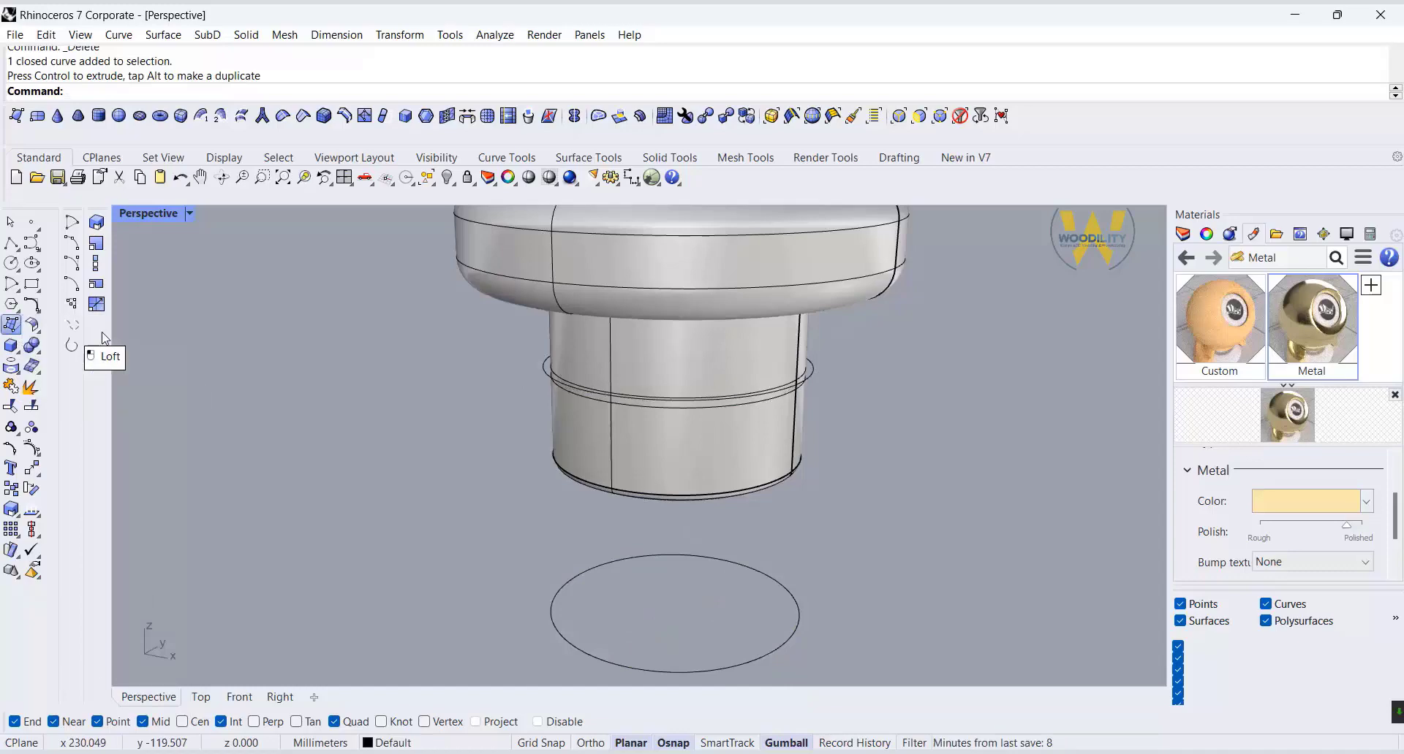
left_click(553, 597)
left_click(546, 369)
key("Return")
key("Return")
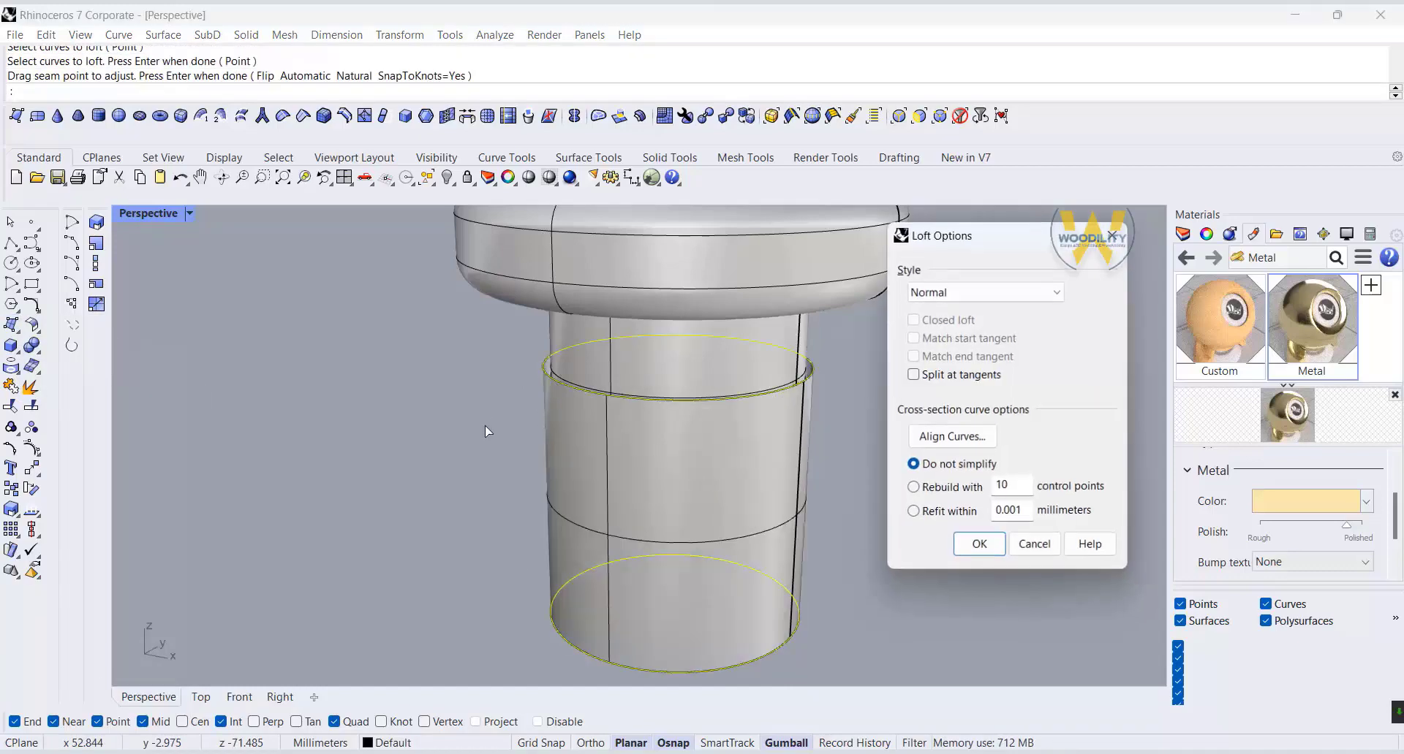
left_click(978, 544)
- Cap both open ends of the lofted cylinder around the foot to form a closed solid
left_click(642, 491)
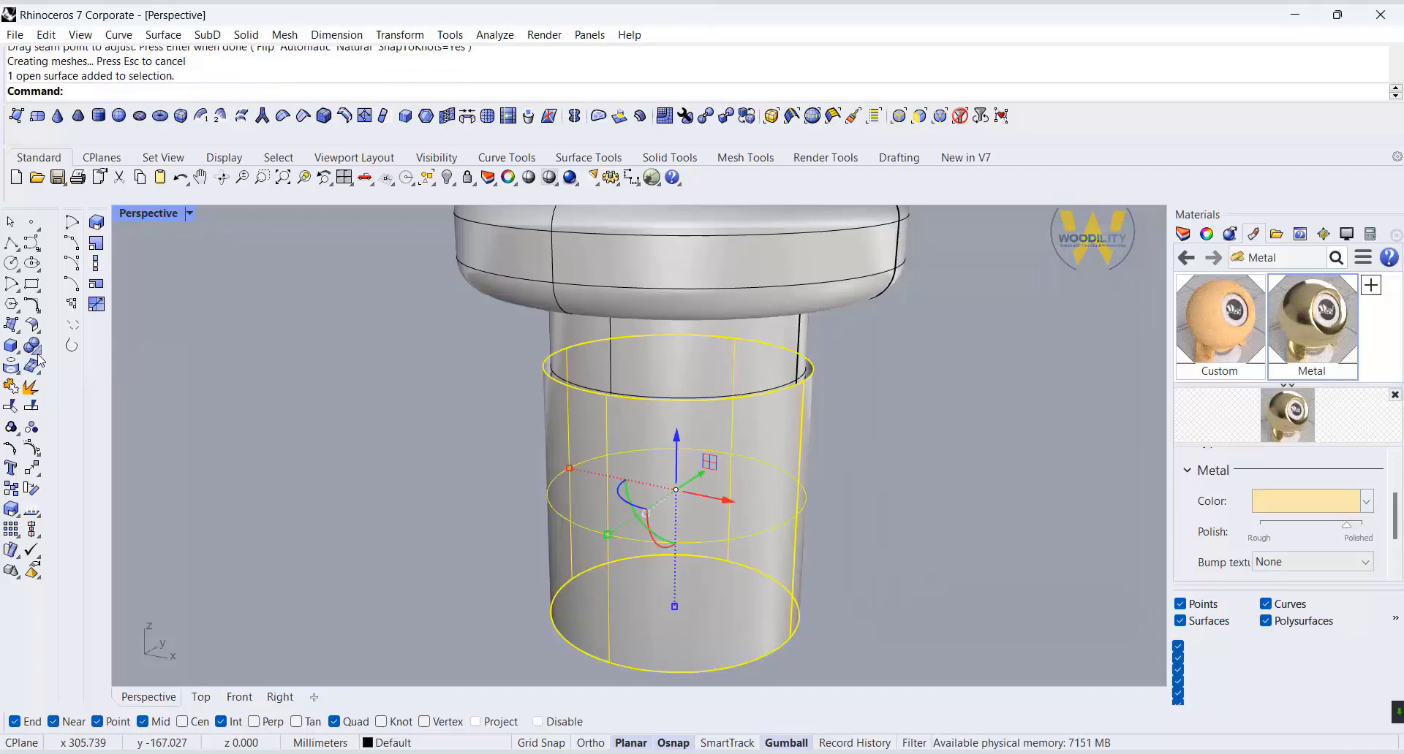
left_click(35, 350)
left_click(133, 355)
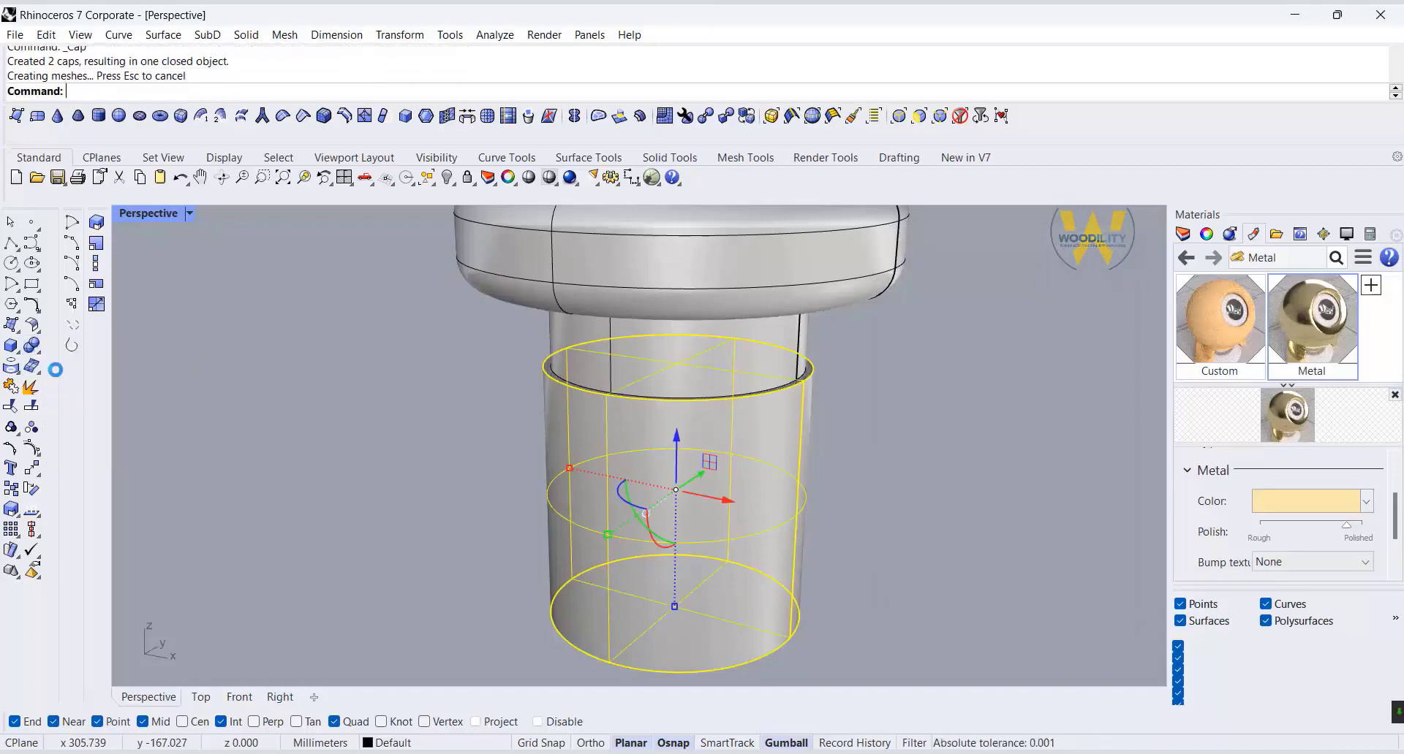
- Shell the capped cylinder around the foot with a thickness of 0.2, removing its upper face
left_click(35, 349)
left_click(152, 355)
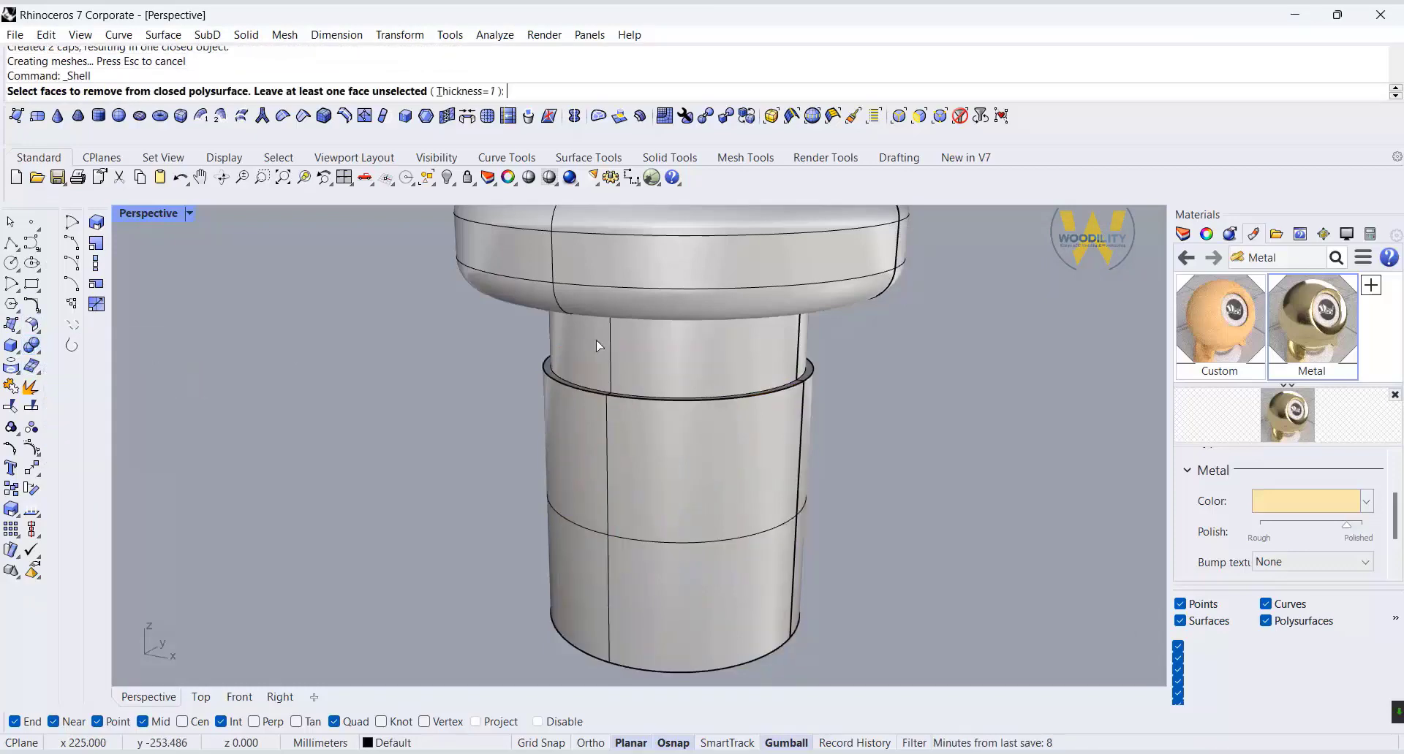
scroll(532, 418, "up", 5)
left_click(532, 418)
left_click(578, 459)
scroll(341, 397, "down", 5)
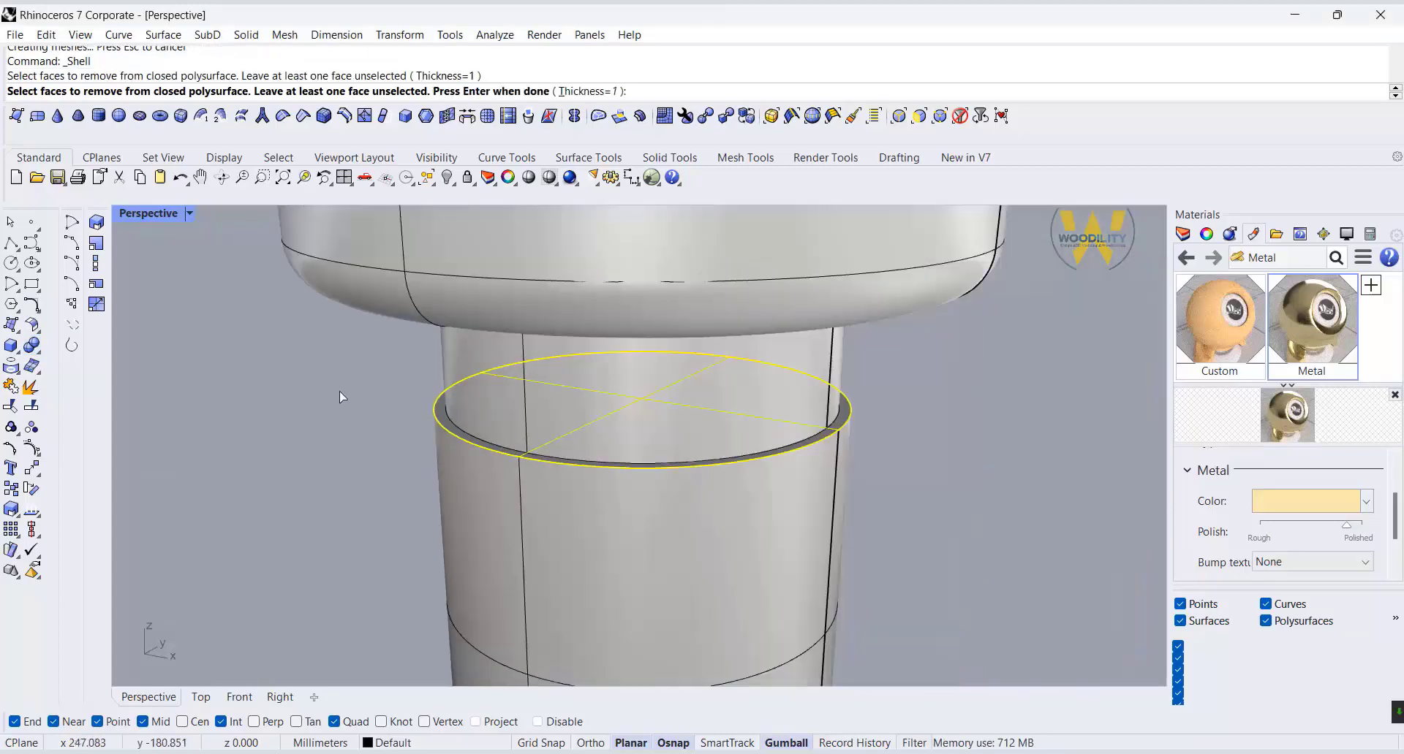
left_click(581, 91)
type(".2")
key("Return")
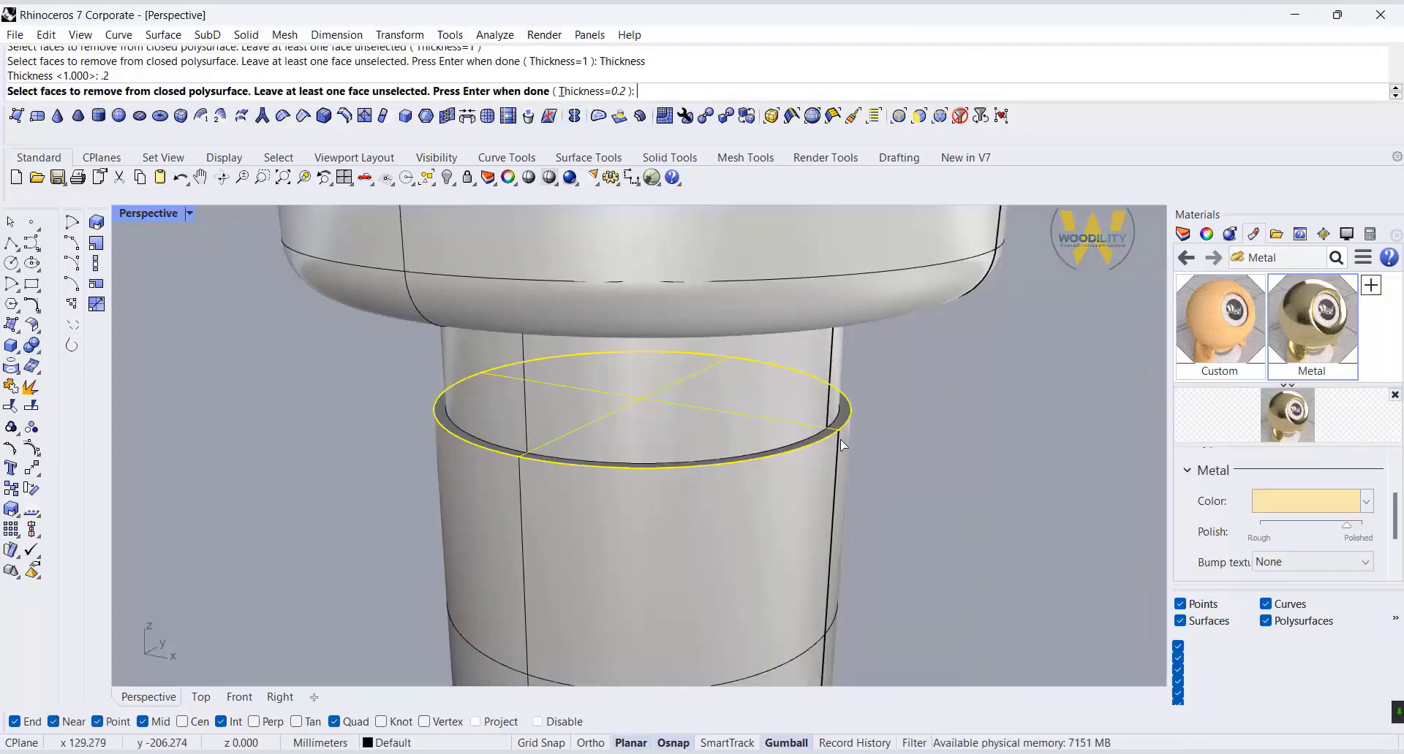
key("Return")
scroll(766, 541, "down", 3)
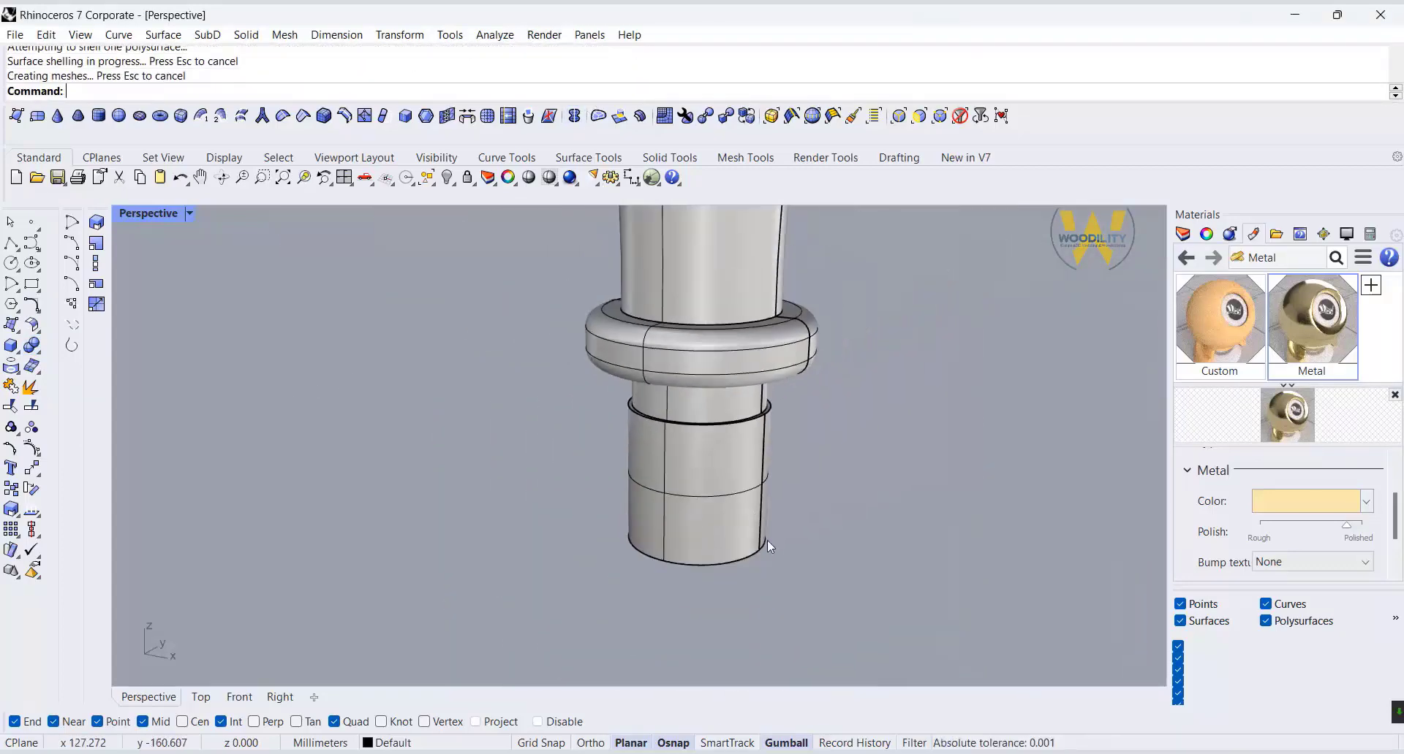
- Isolate the shelled sleeve so that everything else in the model is hidden
scroll(642, 581, "up", 2)
right_click_drag(643, 581, 541, 524)
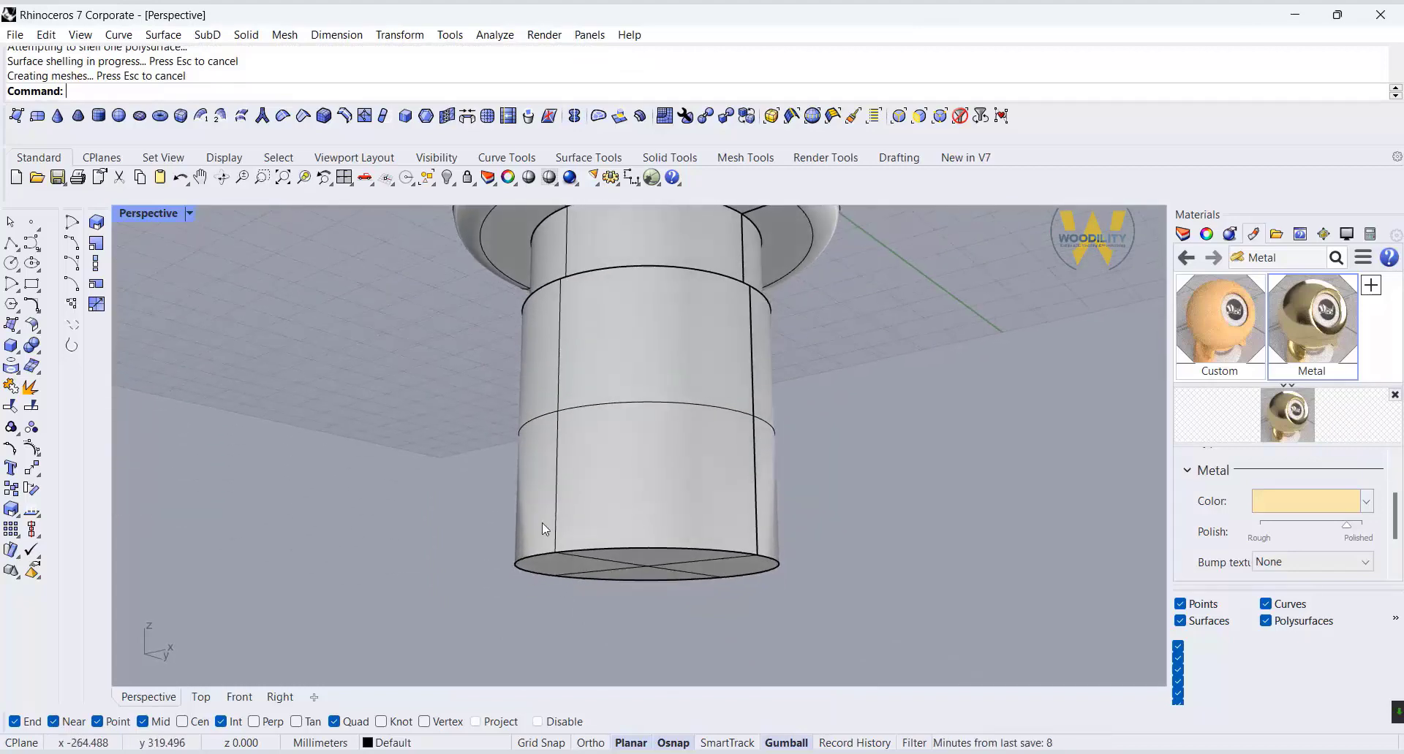
left_click(35, 348)
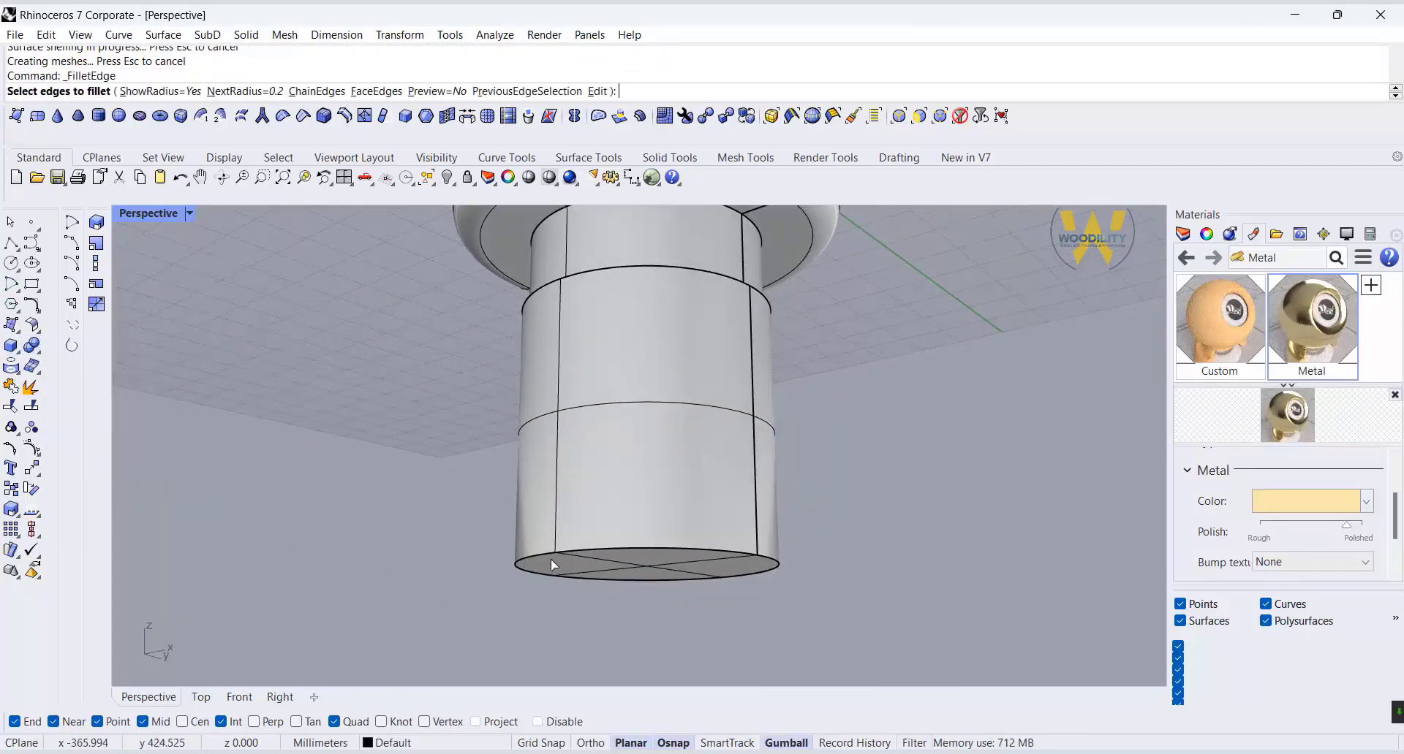
key("Escape")
left_click(621, 489)
middle_click(912, 510)
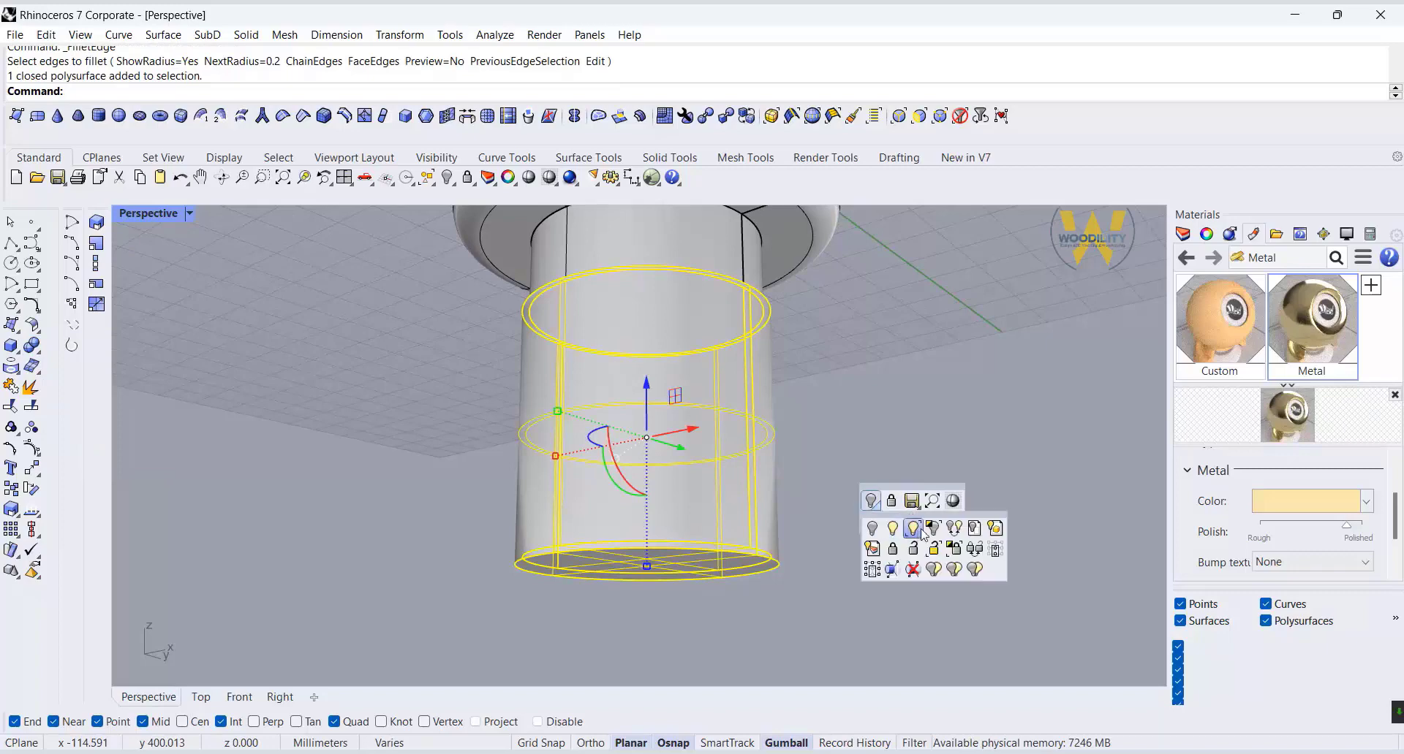
left_click(879, 508)
right_click_drag(644, 599, 740, 409)
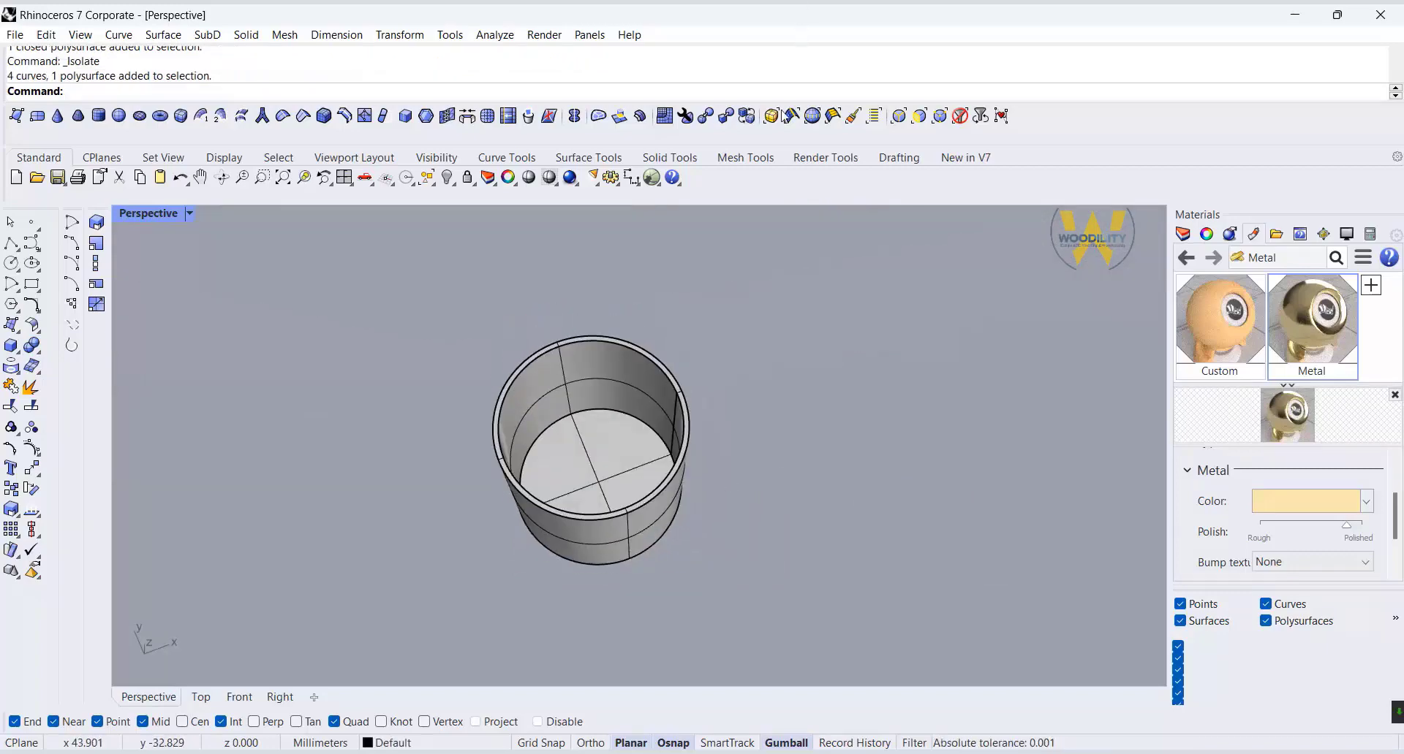
- Move the sleeve's inner floor face straight up in the Front view to about two fifths of the sleeve's height
left_click(670, 158)
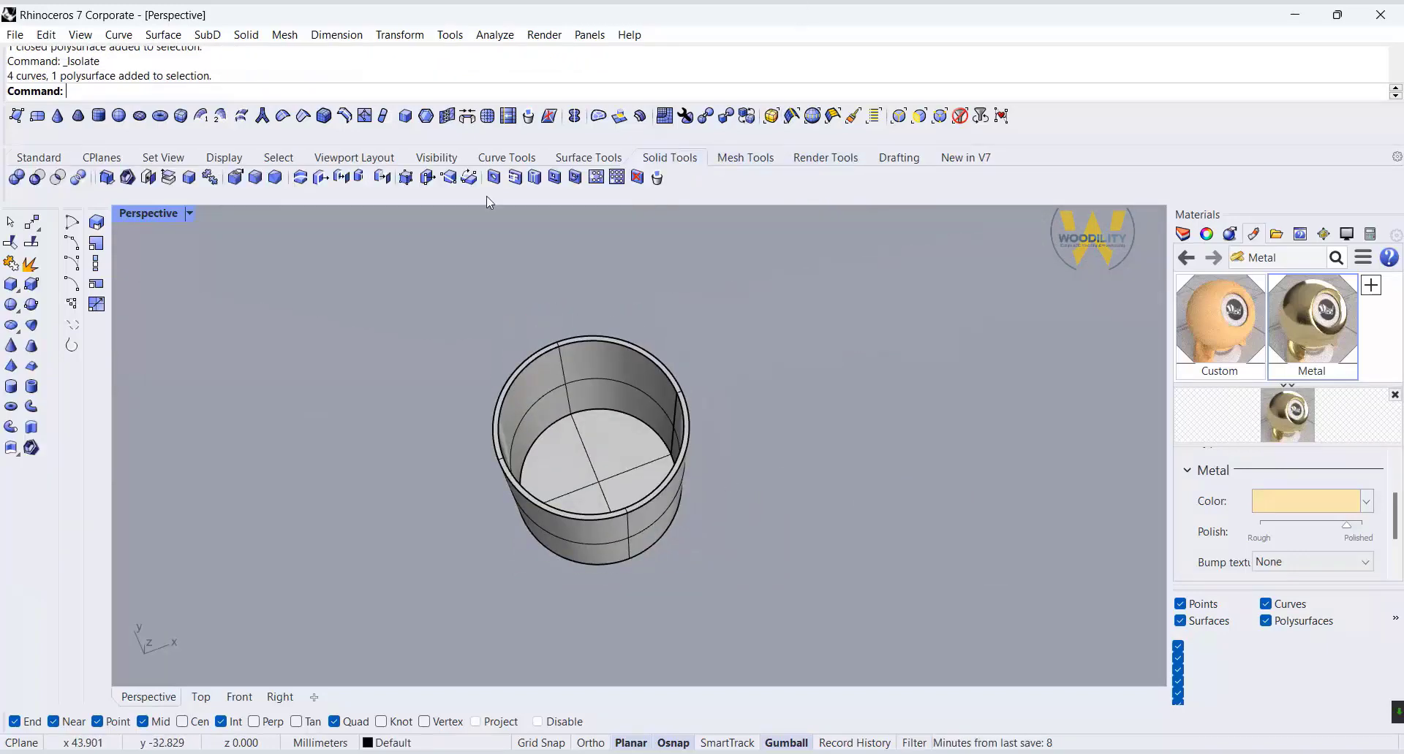
left_click(330, 179)
left_click(596, 468)
double_click(148, 213)
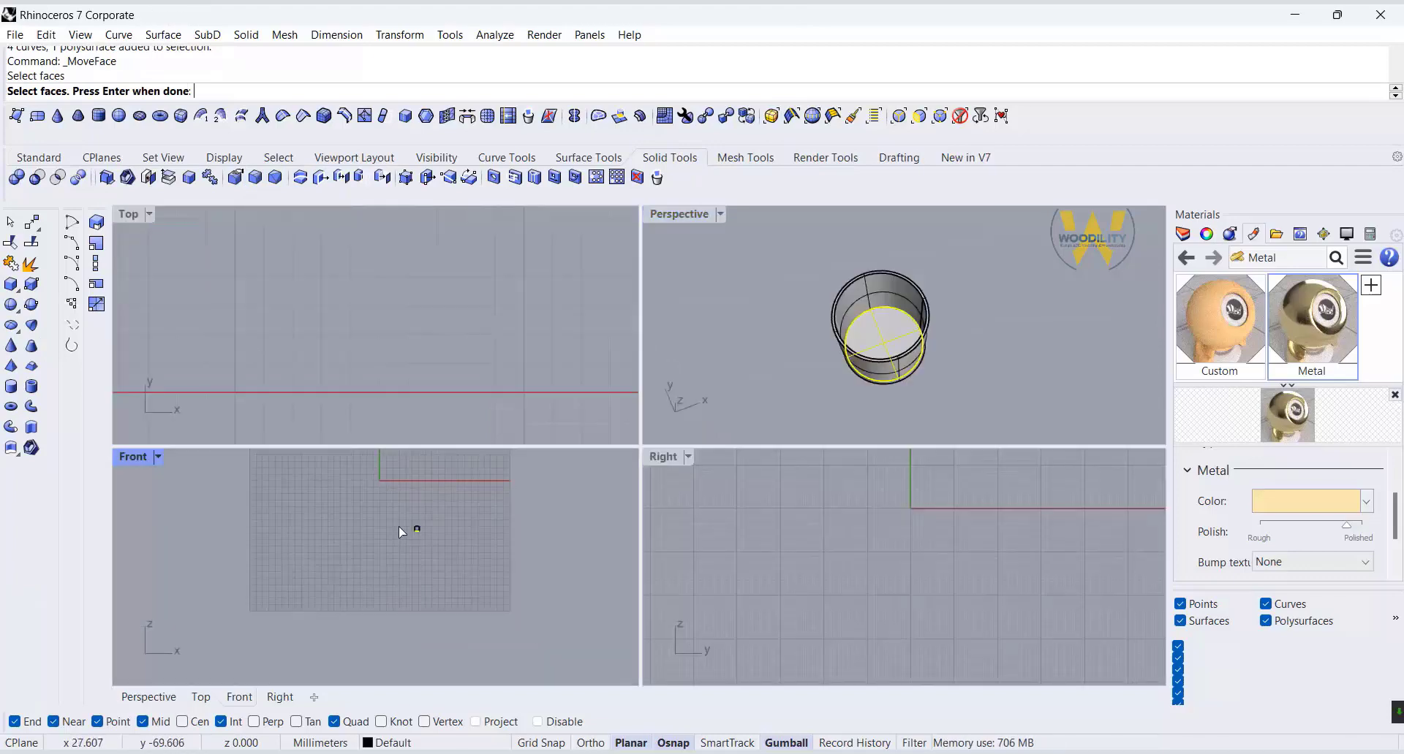
key("Return")
left_click(469, 663)
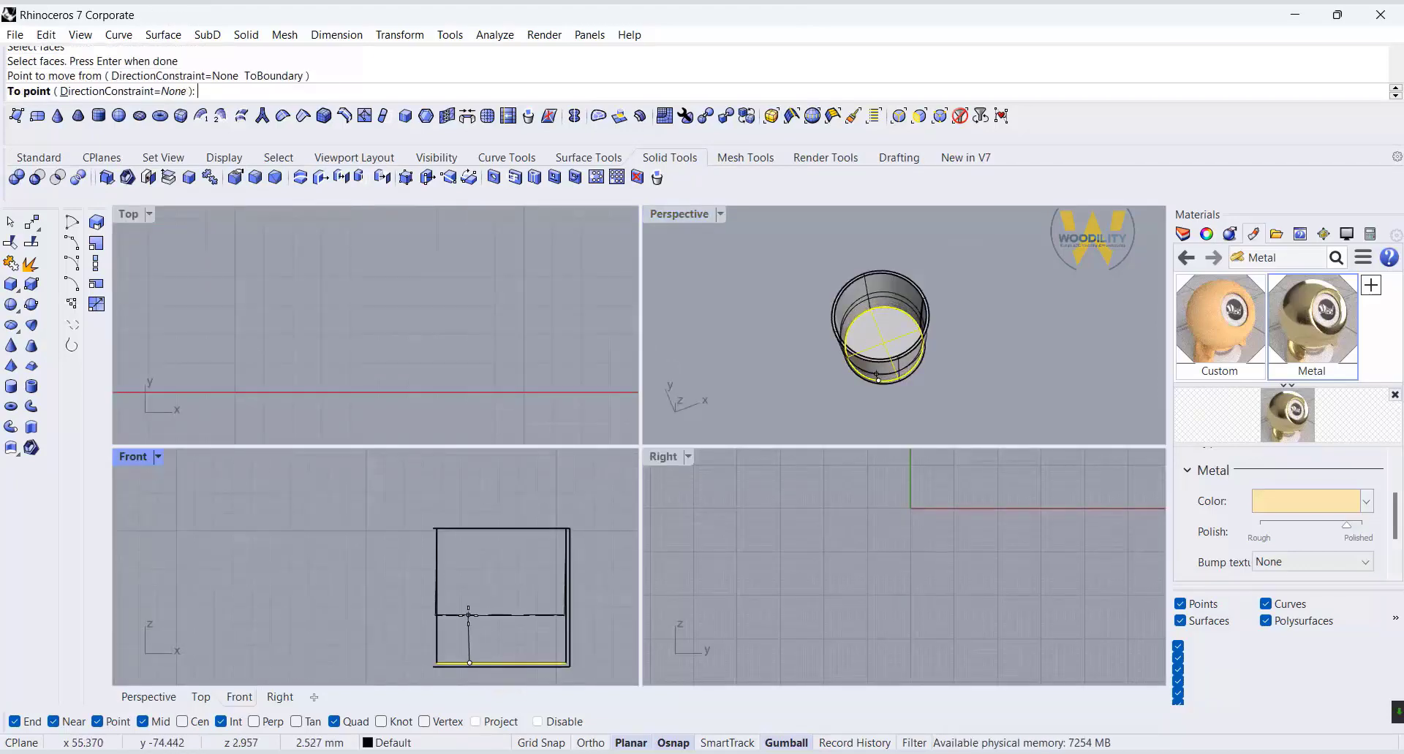
left_click(470, 608)
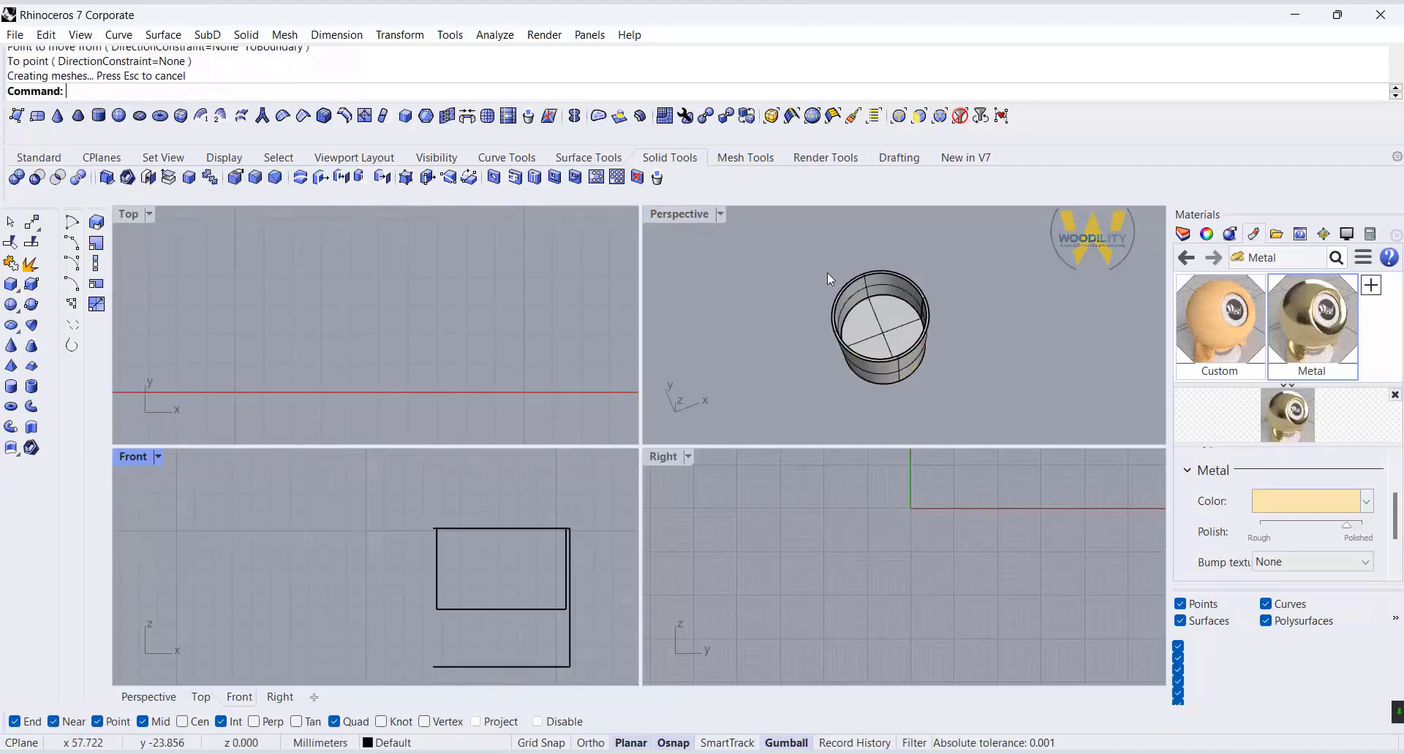
- Try a fillet of radius 1 on the sleeve's bottom outer edge, and undo it
double_click(696, 216)
right_click_drag(654, 495, 579, 358)
scroll(614, 476, "up", 3)
right_click_drag(614, 475, 562, 505)
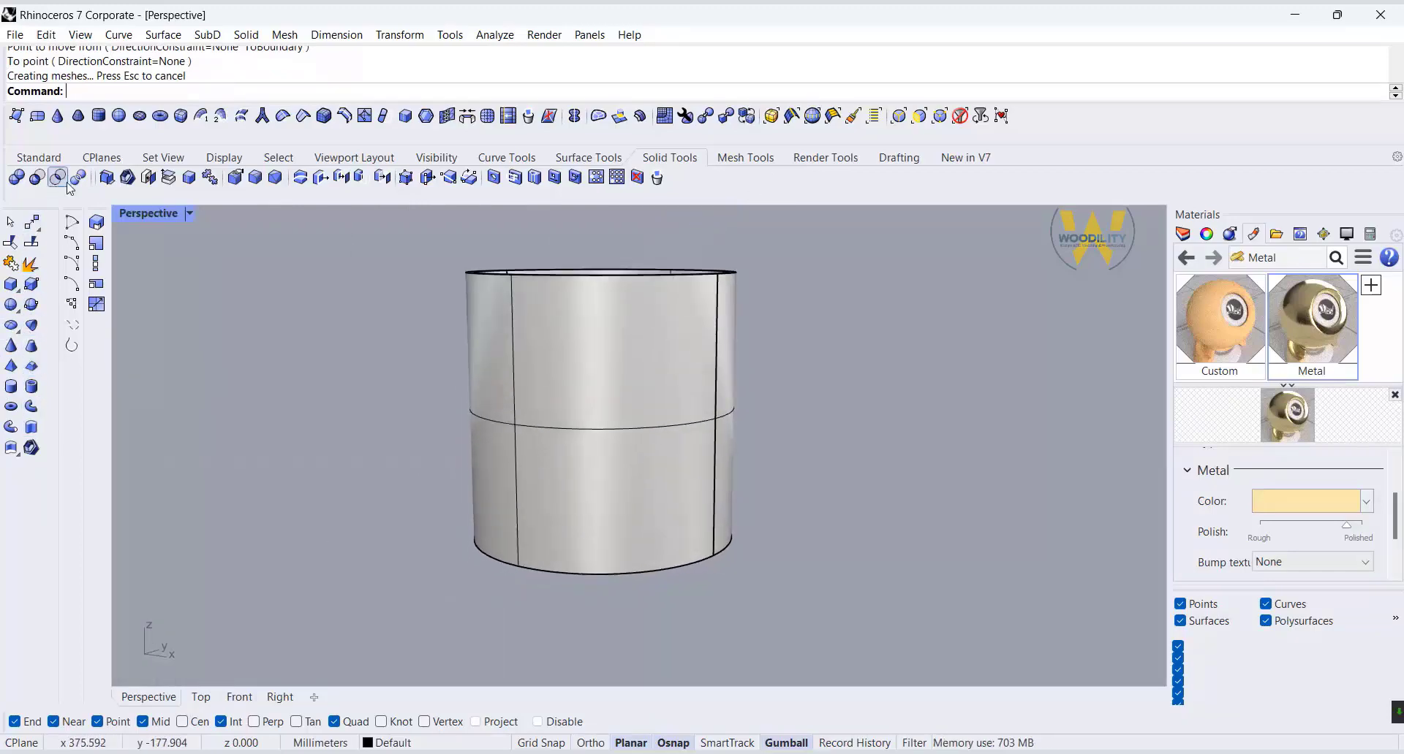
left_click(256, 177)
right_click_drag(633, 438, 590, 495)
scroll(495, 565, "up", 3)
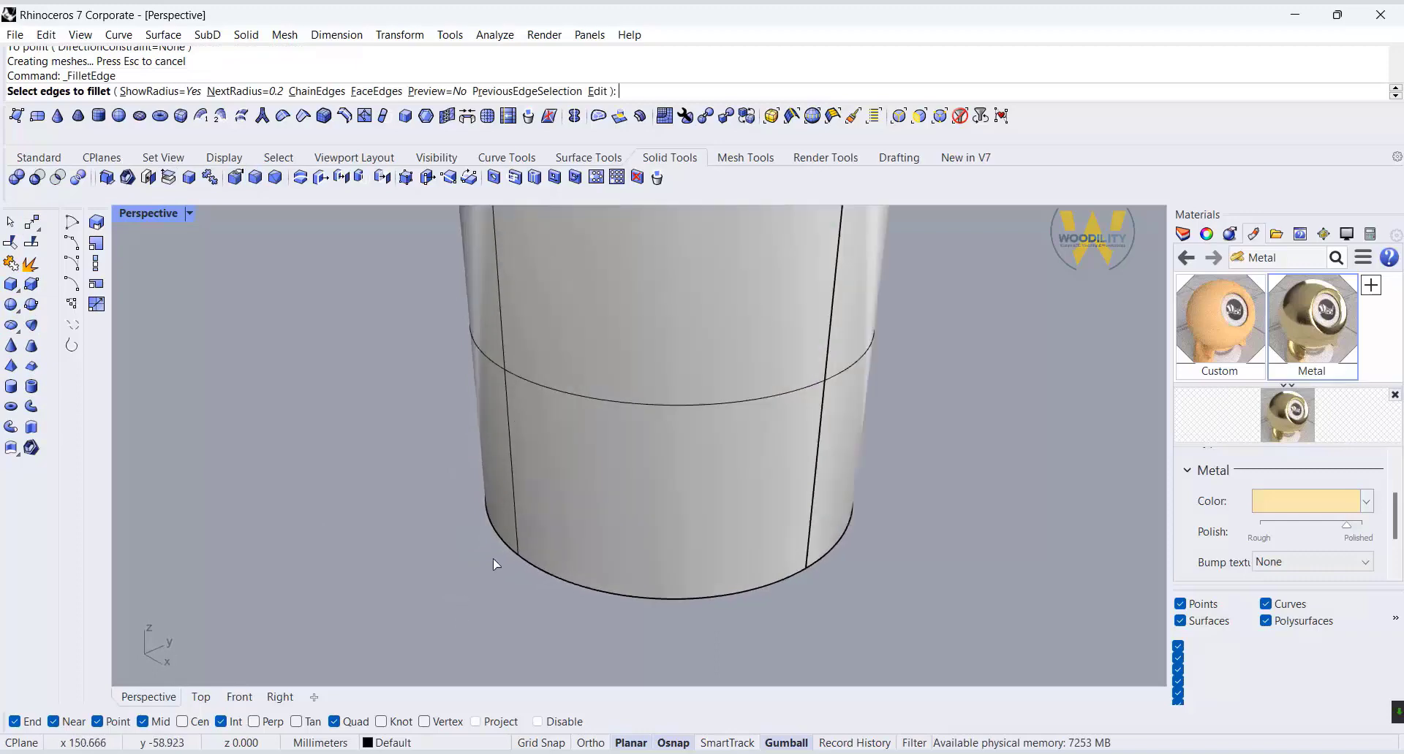
left_click(481, 535)
key("Return")
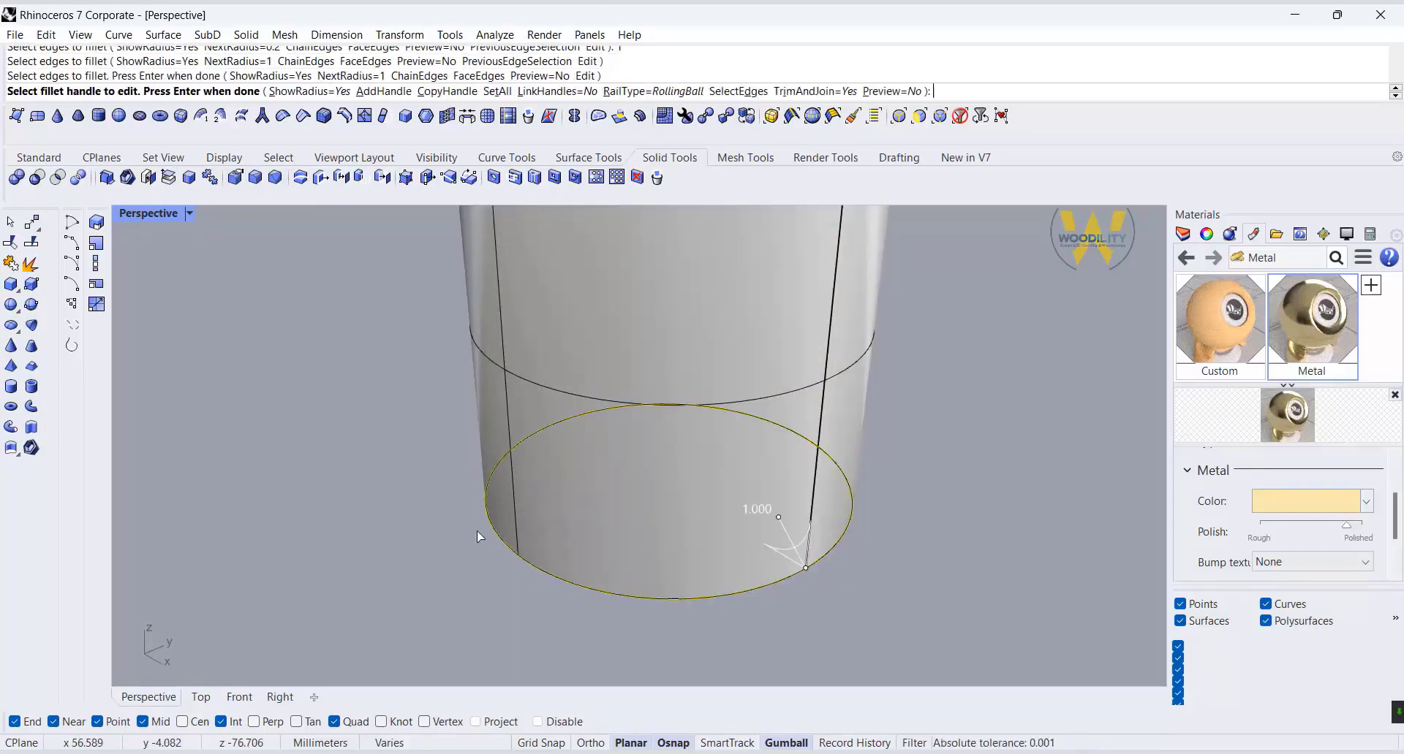
key("Return")
scroll(478, 538, "down", 3)
right_click_drag(519, 546, 561, 378)
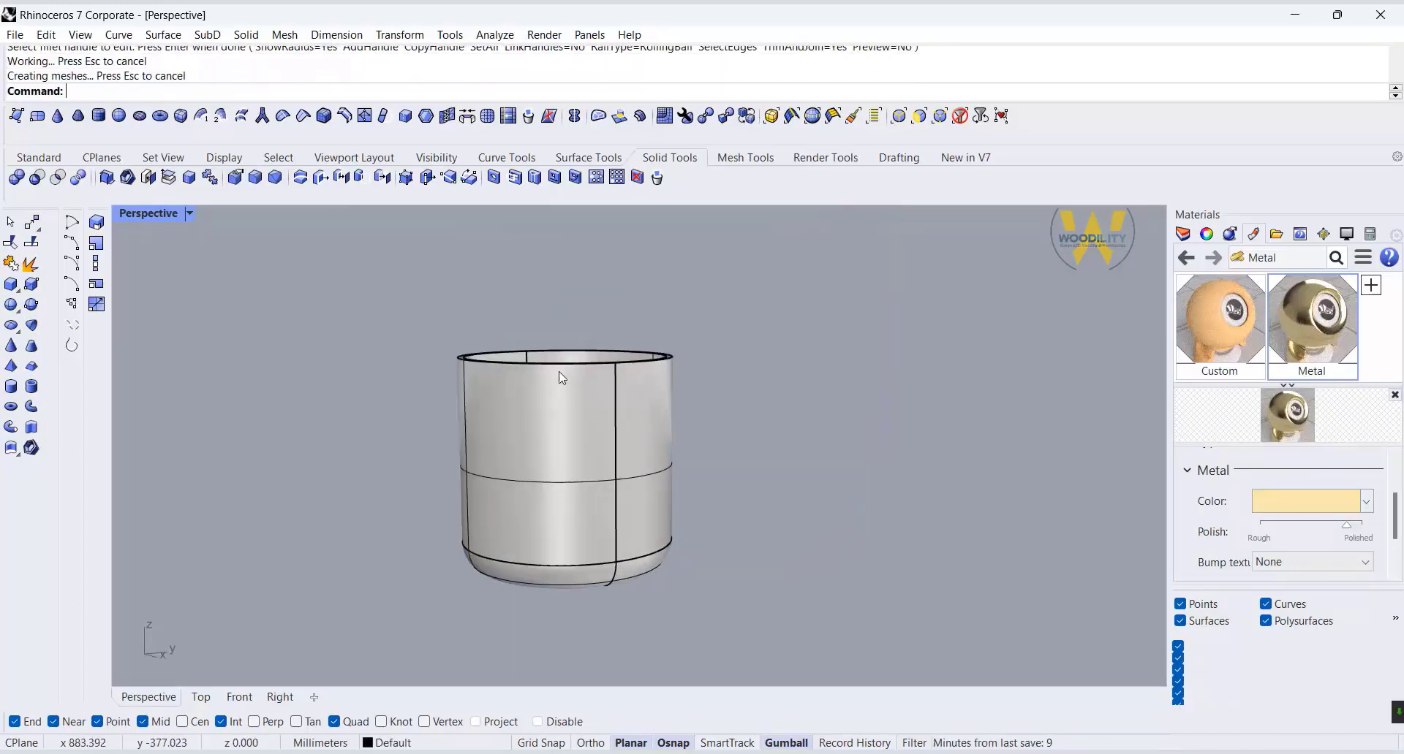
left_click(38, 157)
left_click(180, 177)
- Fillet the sleeve's bottom outer edge with a radius of 1.3
key("Return")
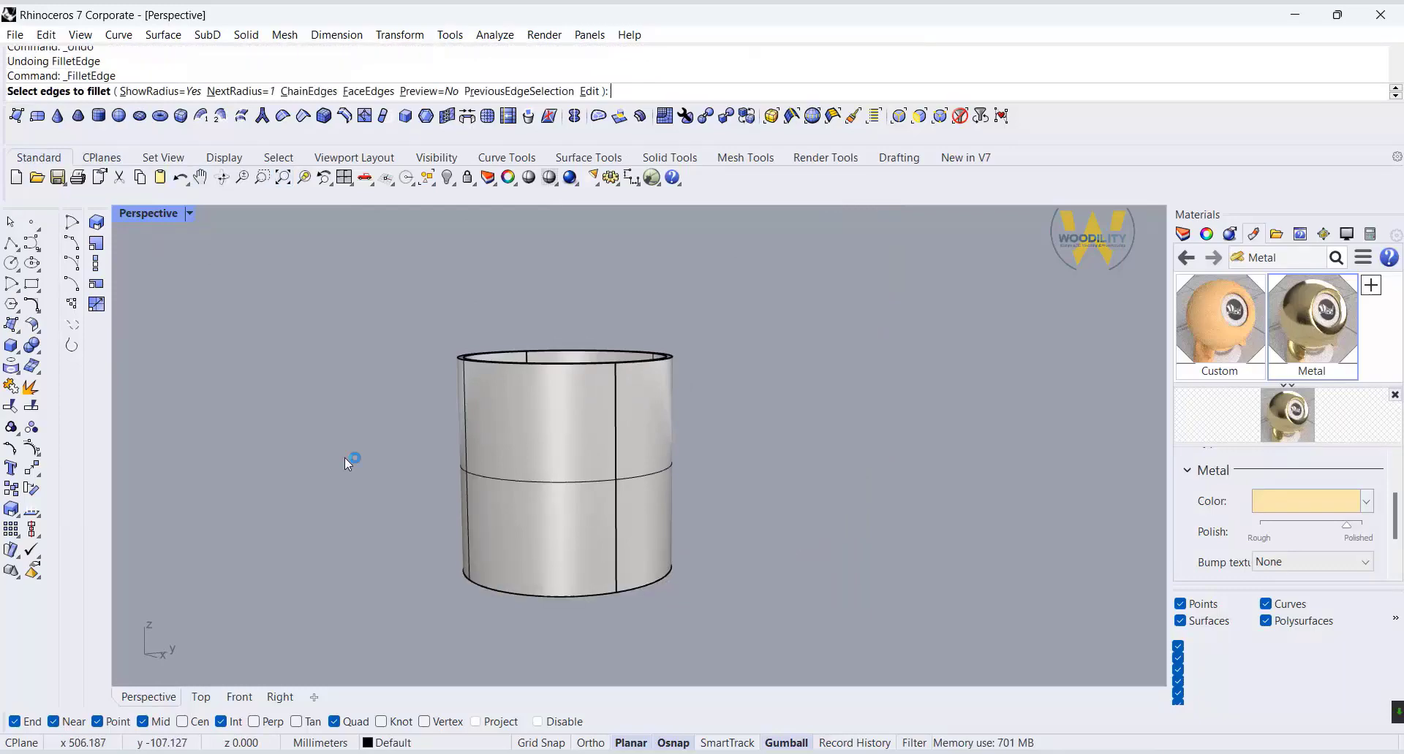
type("1.5")
key("Return")
left_click(554, 596)
key("Return")
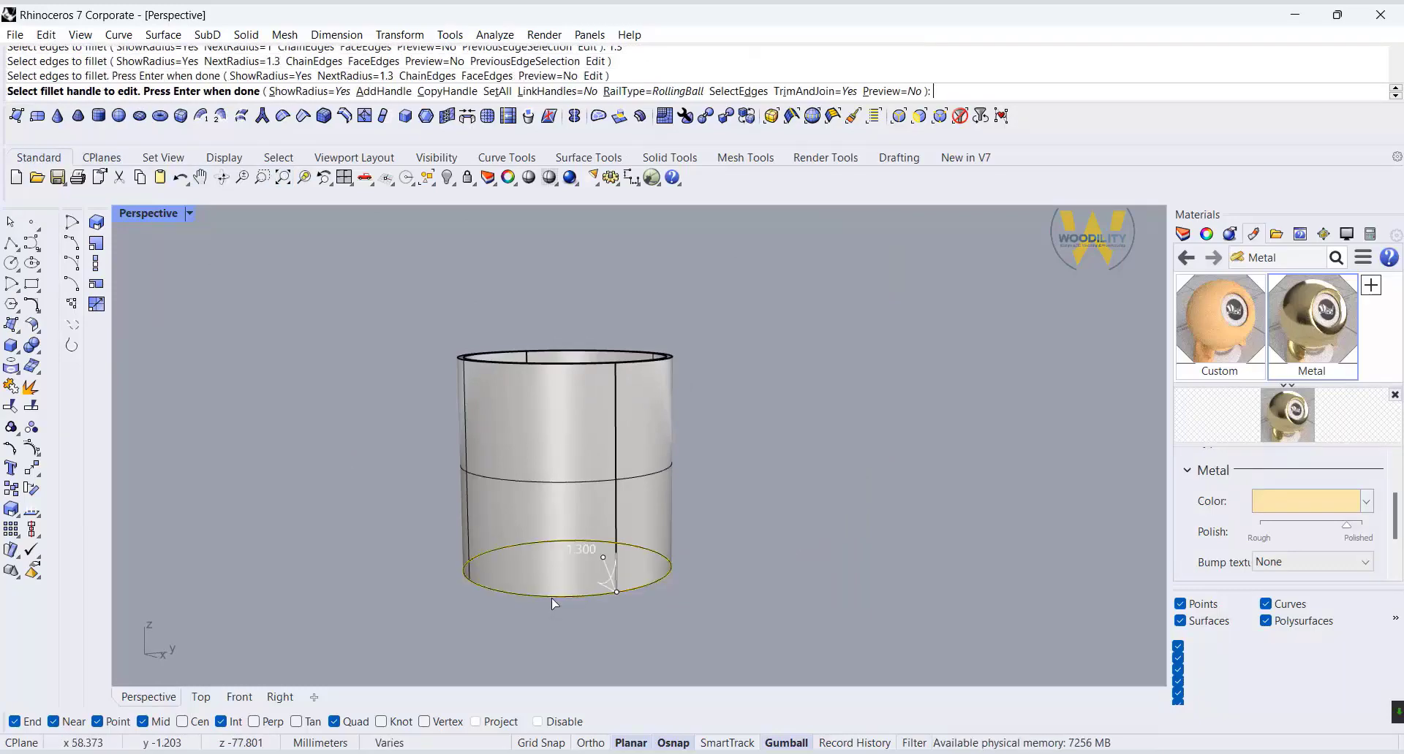
key("Return")
- Assign the gold Metal material to the filleted sleeve
left_click(575, 540)
right_click(1325, 300)
left_click(1218, 16)
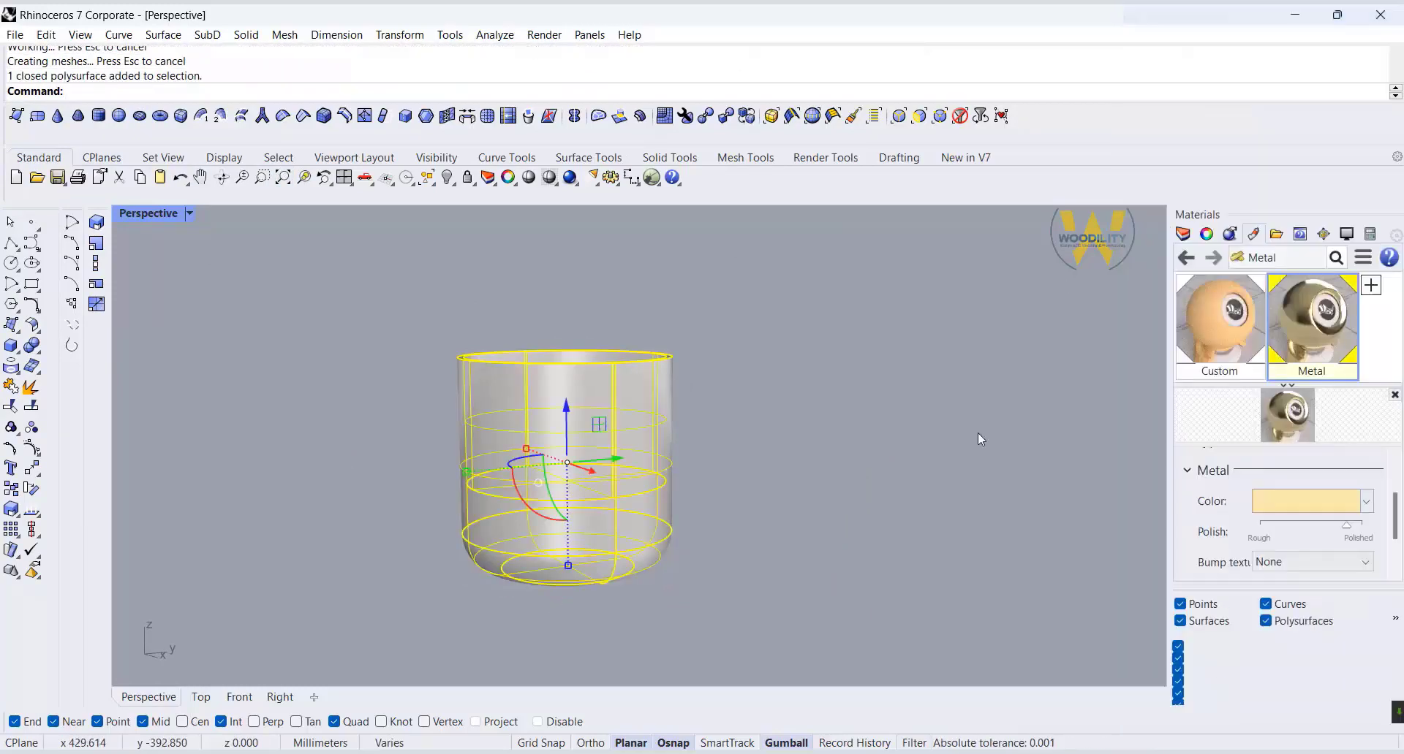
- Show all hidden objects again and display both legs with their materials in Rendered mode
left_click(910, 477)
middle_click(905, 475)
left_click(867, 473)
left_click(880, 491)
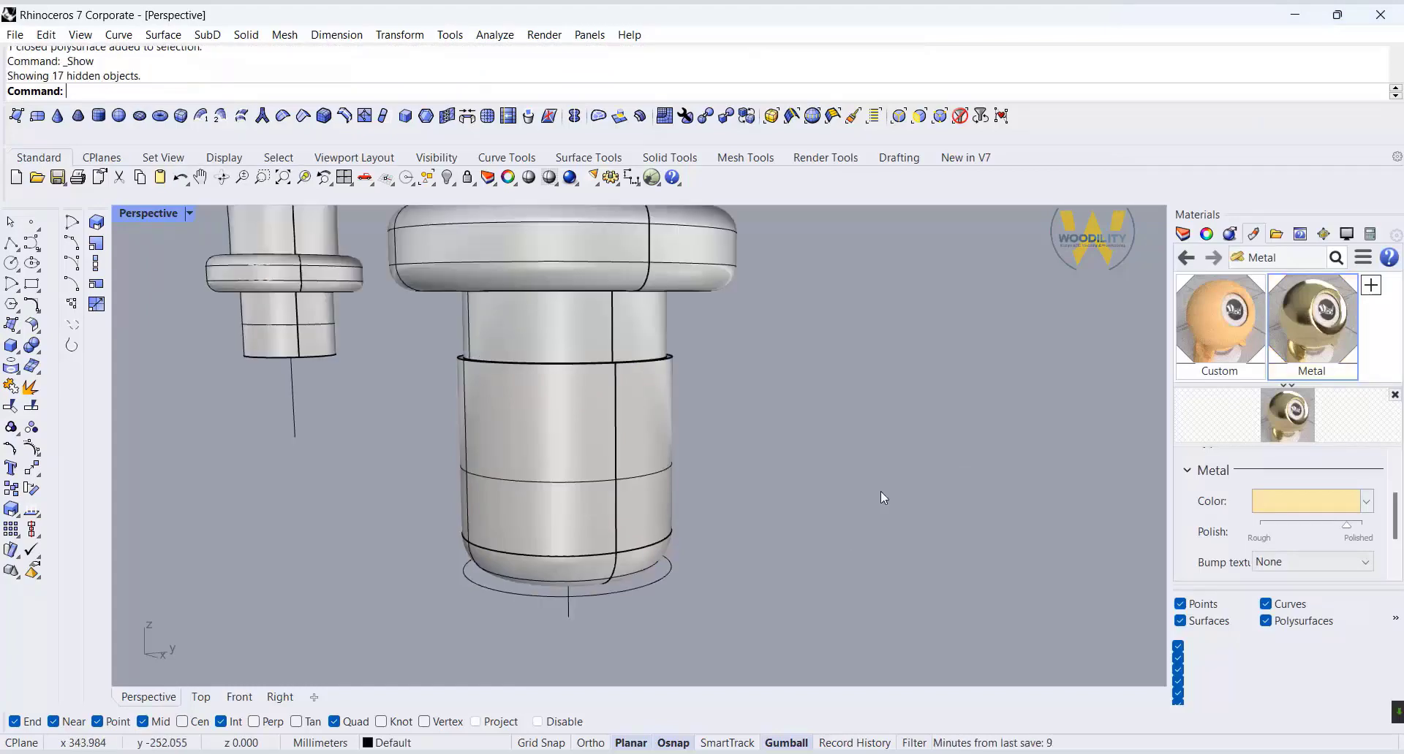
middle_click(880, 491)
scroll(832, 521, "down", 6)
scroll(832, 521, "down", 5)
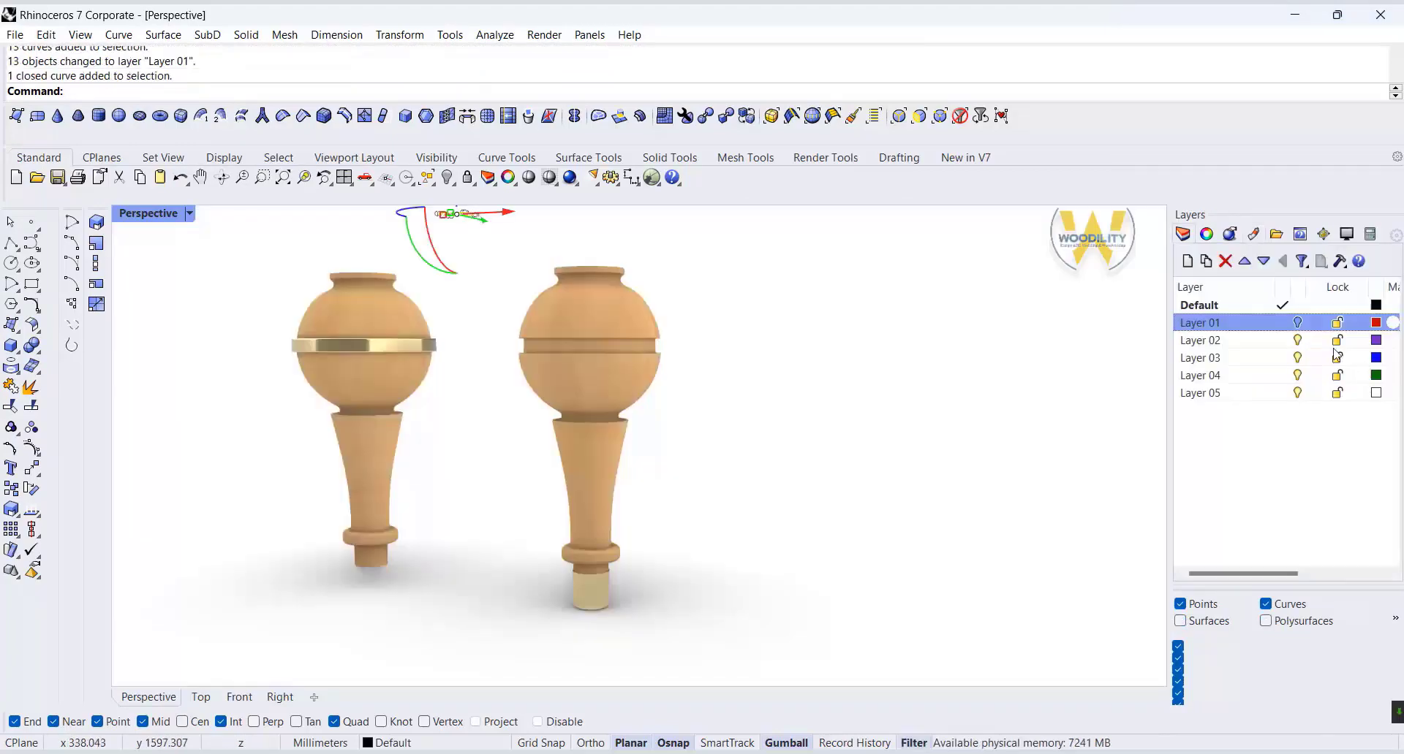
- Change the selected closed curve above the legs to Layer 02
right_click(1243, 340)
left_click(1243, 651)
scroll(839, 557, "down", 3)
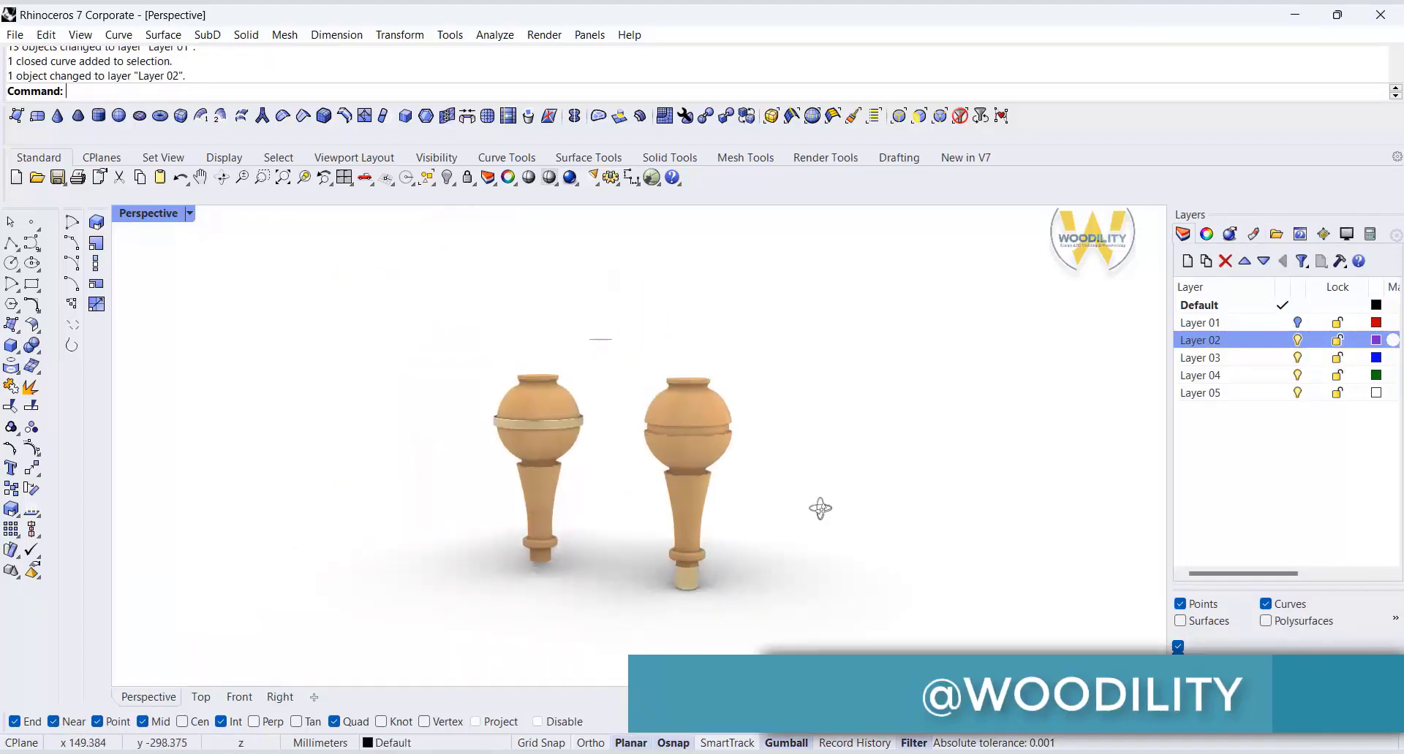
- Change the closed curve above the legs to the hidden Layer 01
right_click(1243, 322)
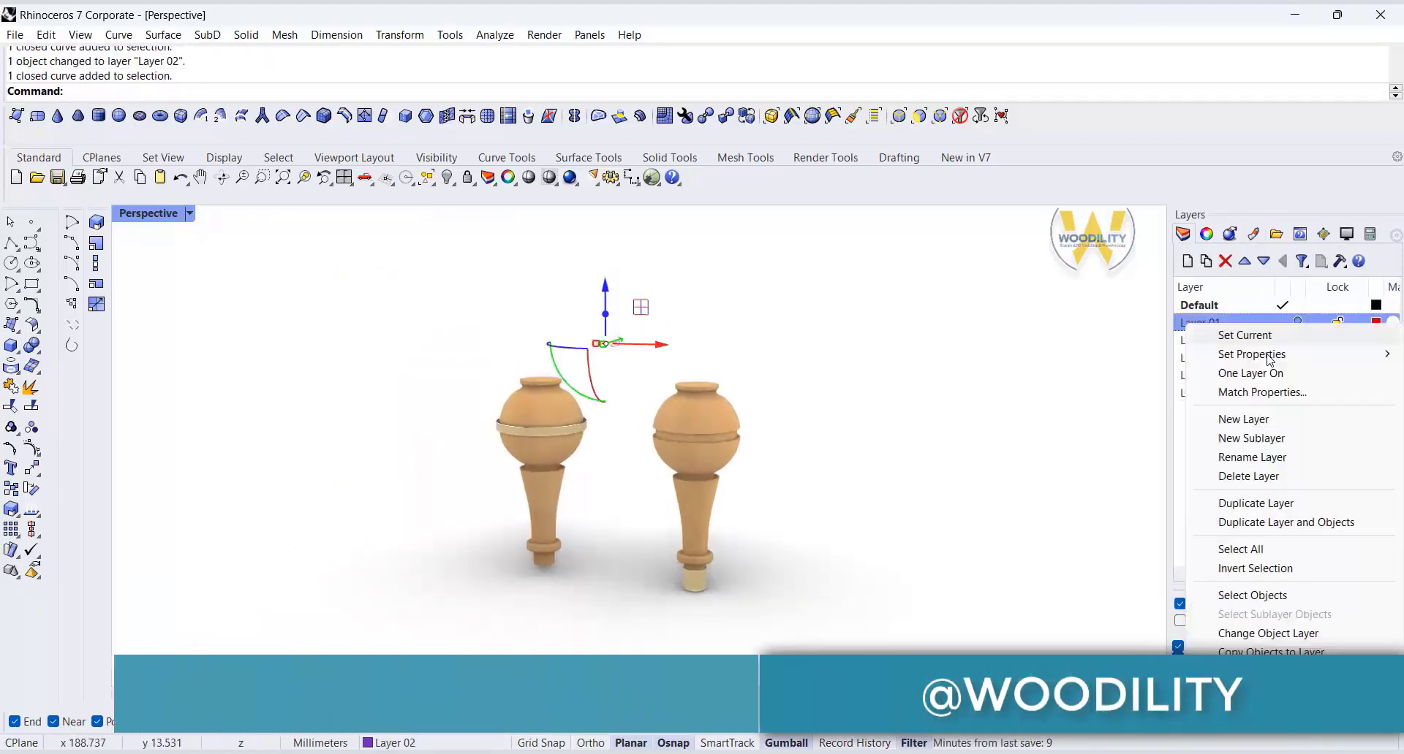
left_click(1243, 630)
scroll(834, 498, "up", 5)
scroll(905, 491, "down", 4)
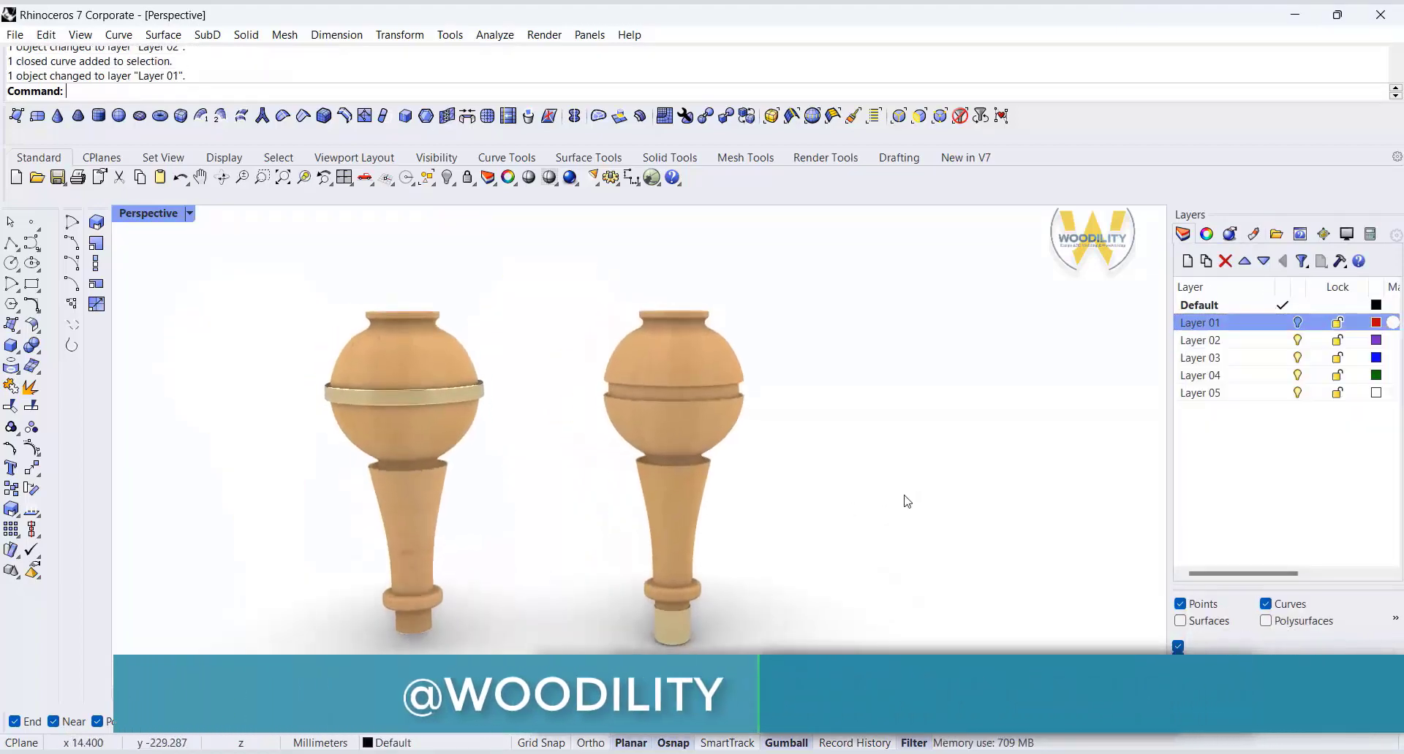